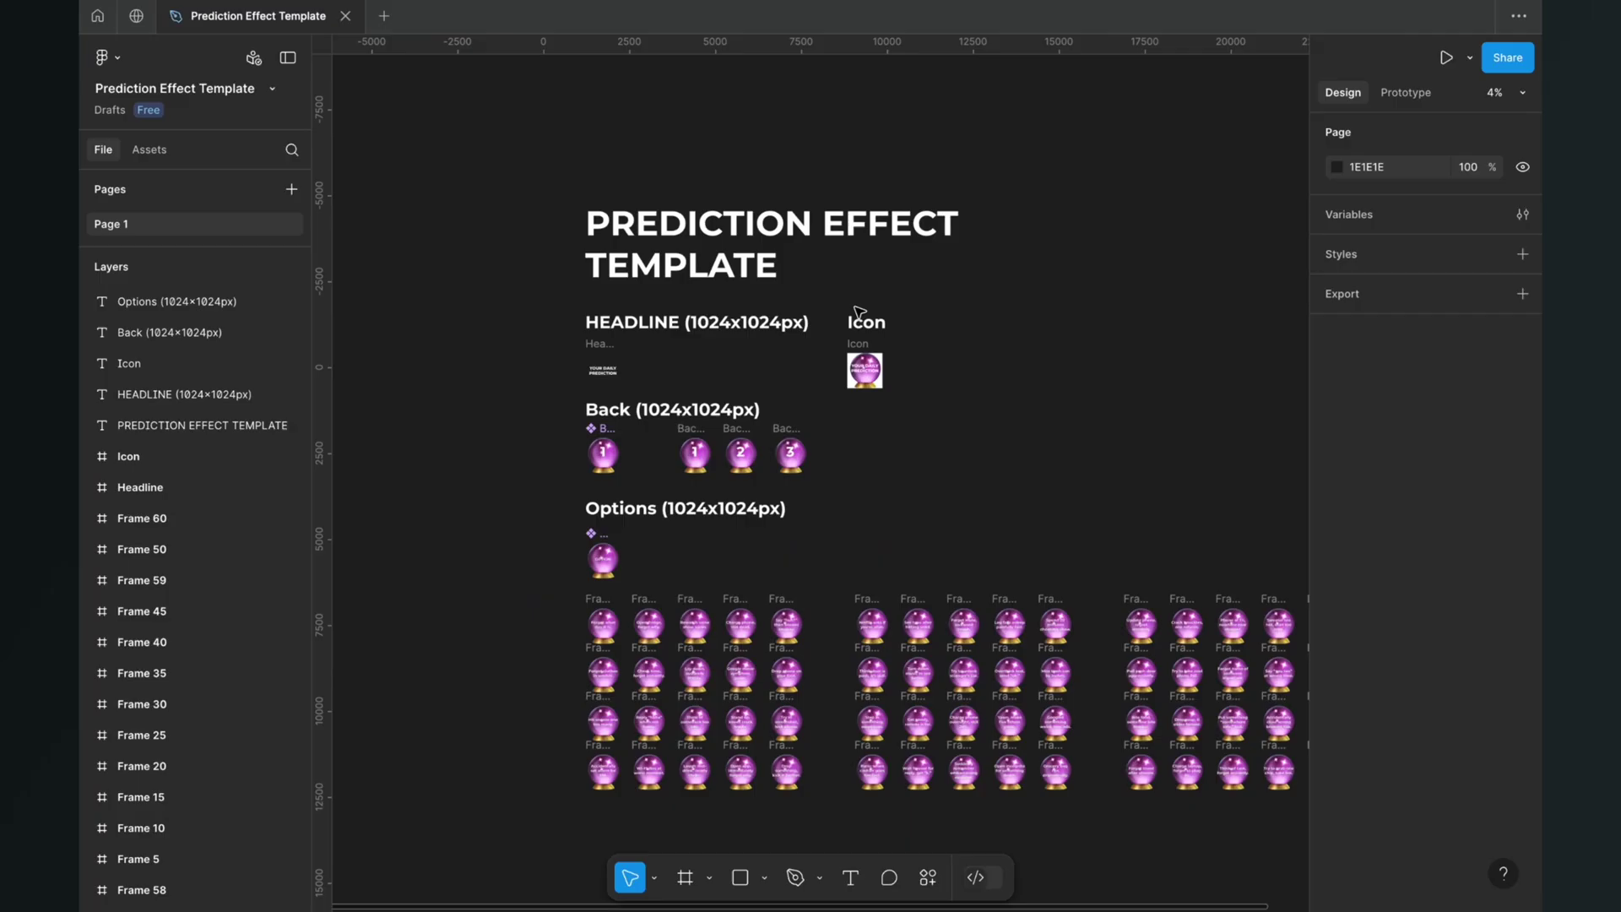
pyautogui.keyDown('ctrl'); pyautogui.scroll(3, 858, 311); pyautogui.keyUp('ctrl')
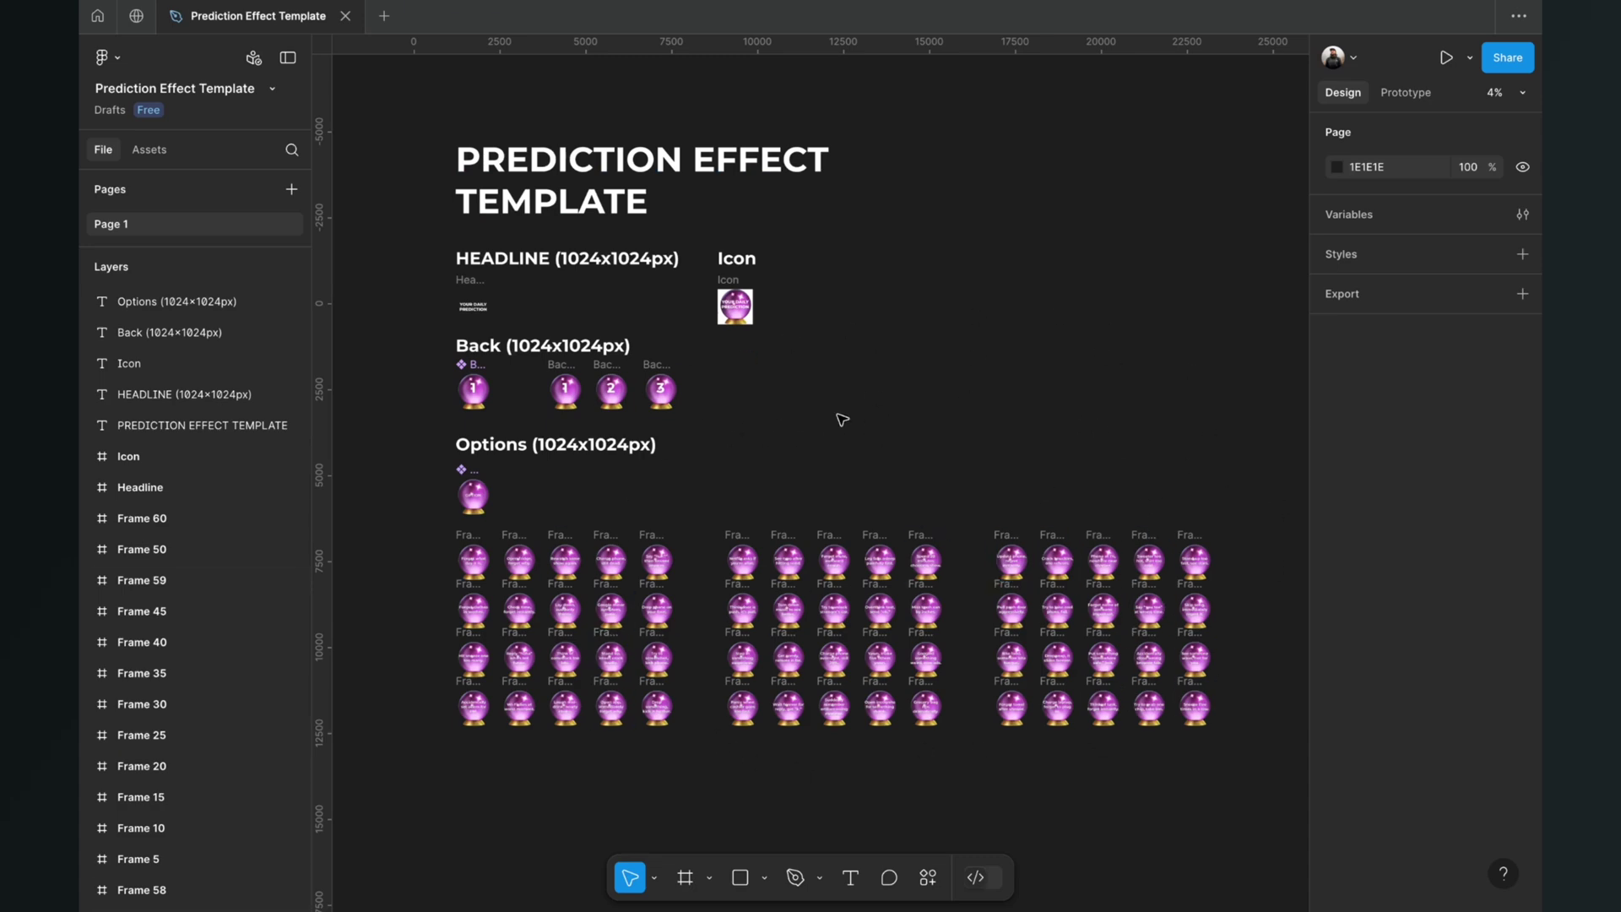
pyautogui.keyDown('ctrl'); pyautogui.scroll(5, 733, 457); pyautogui.keyUp('ctrl')
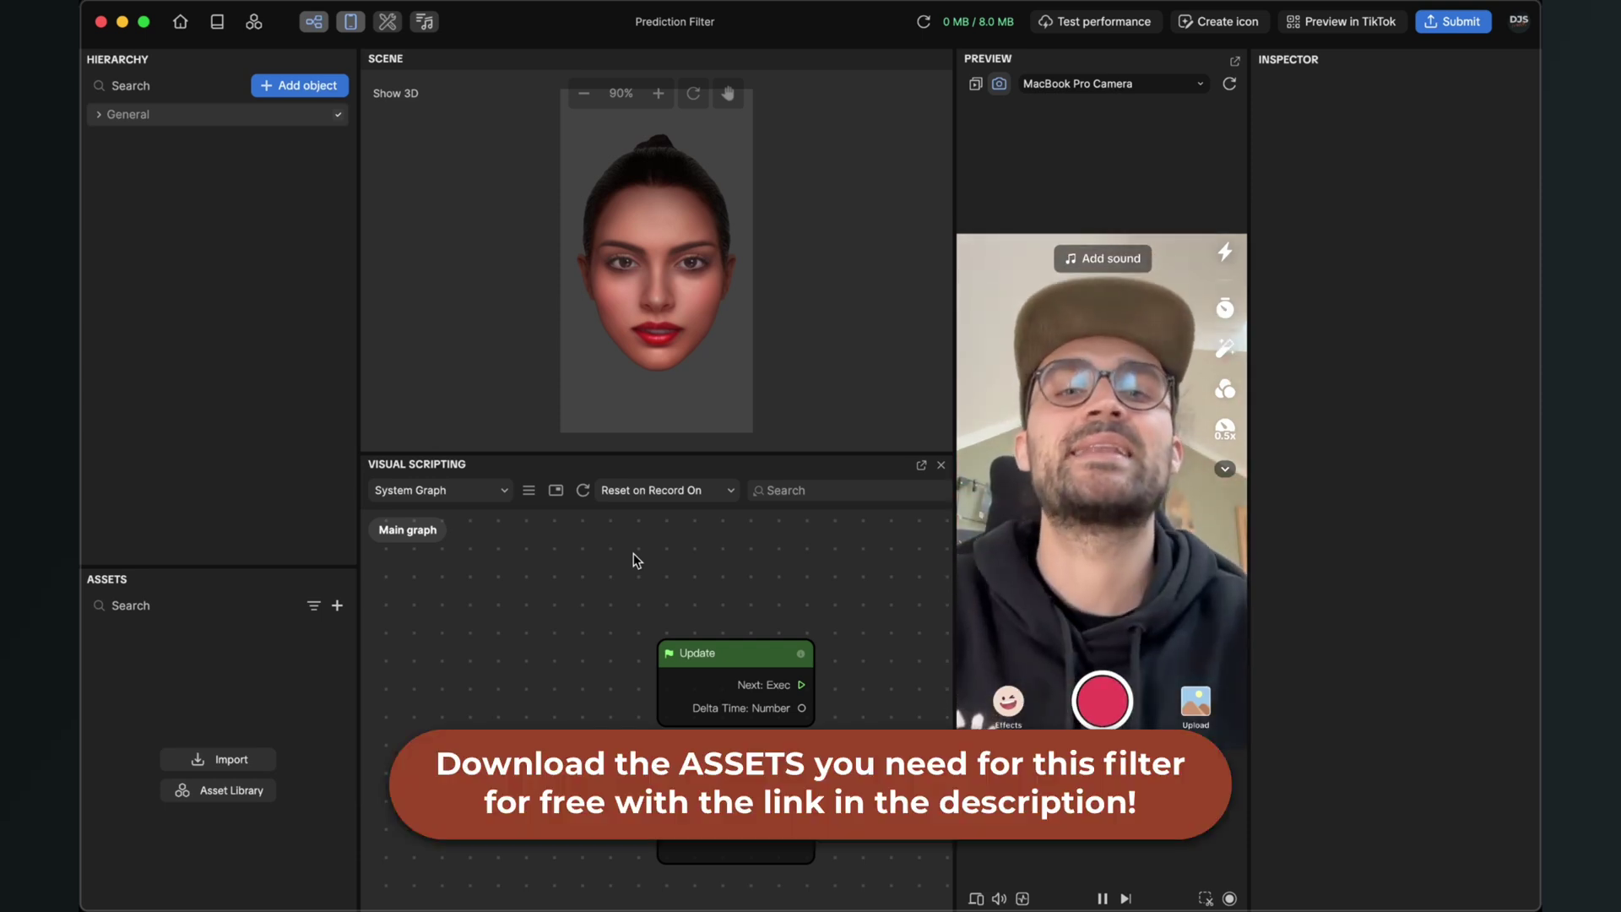
pyautogui.hotkey('ctrl', 'Right')
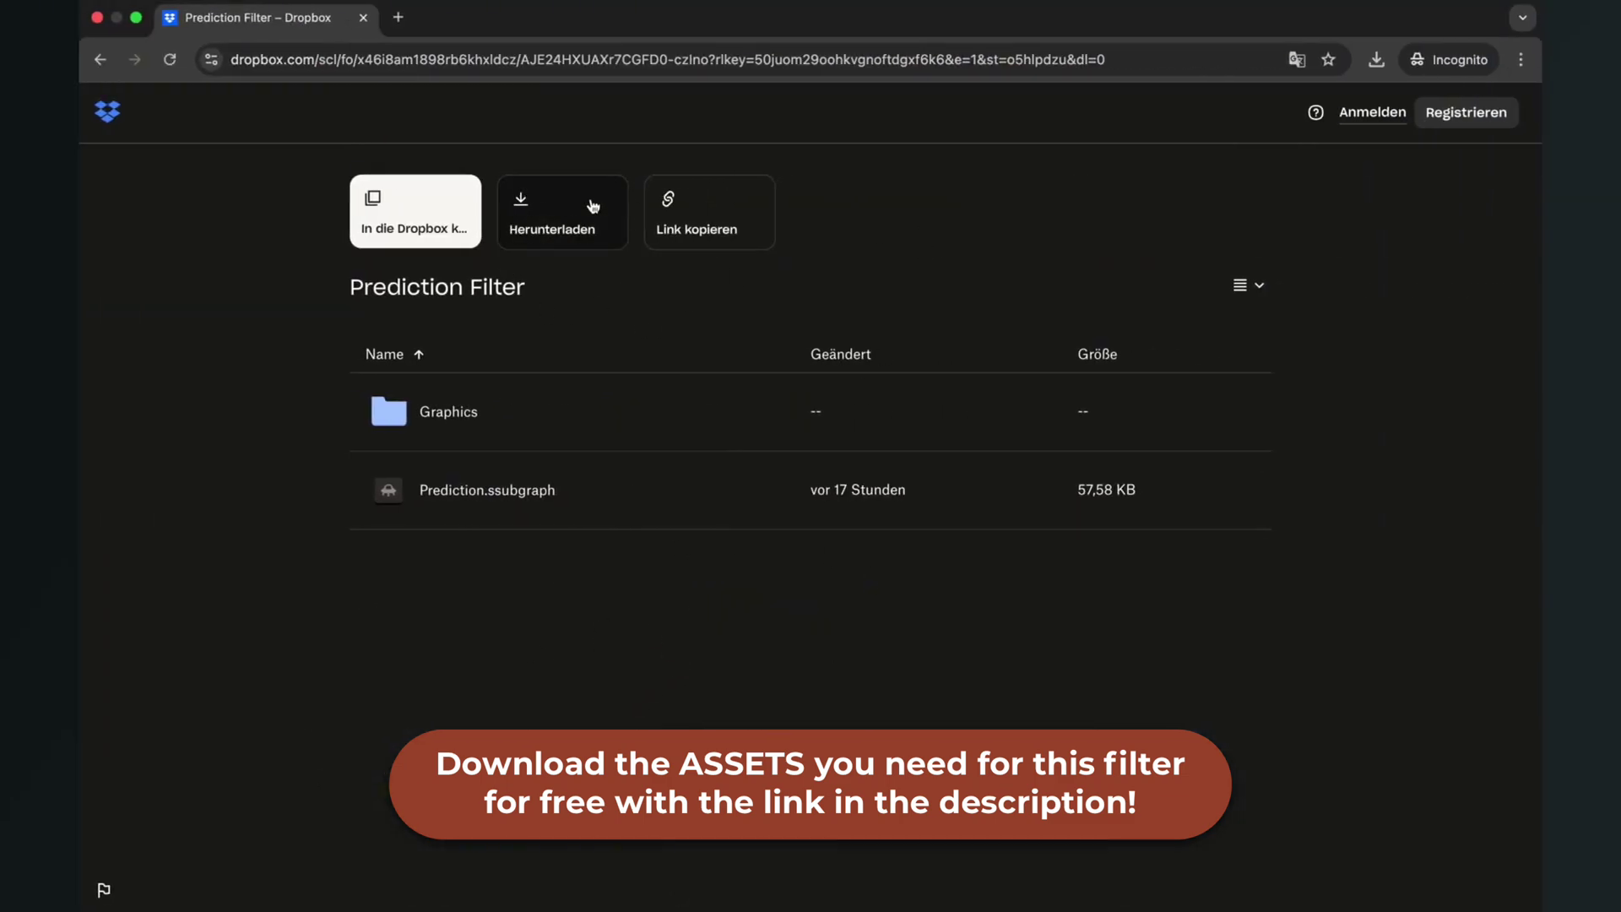
pyautogui.hotkey('ctrl', 'Left')
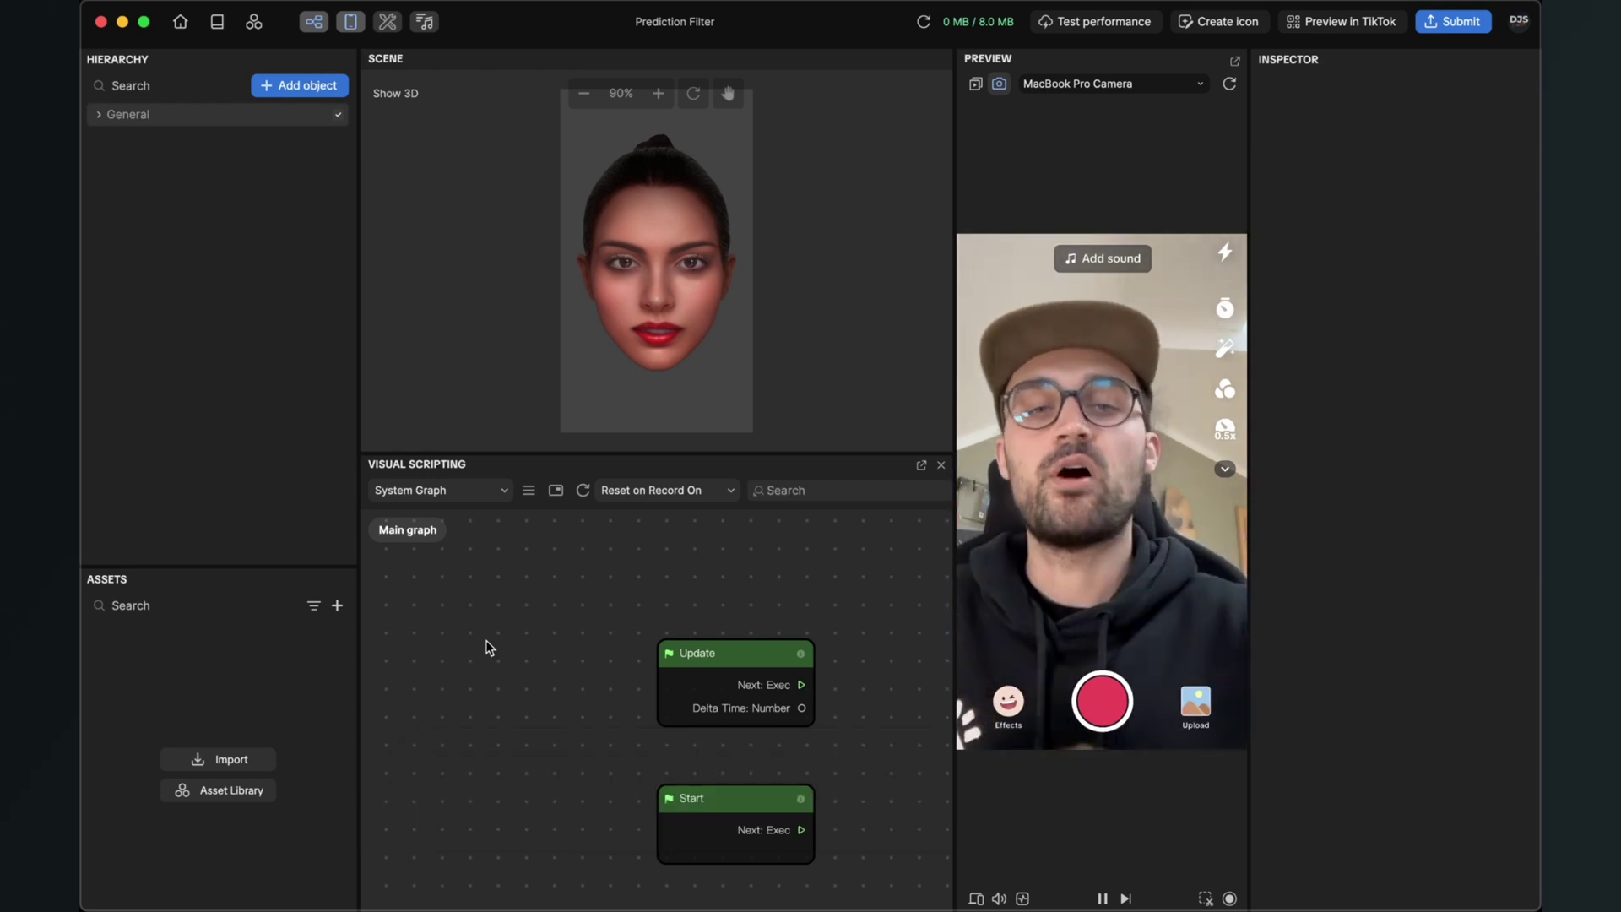
# Import the Prediction.ssubgraph file from the Prediction Filter folder into the project's assets
pyautogui.press('super+Tab')
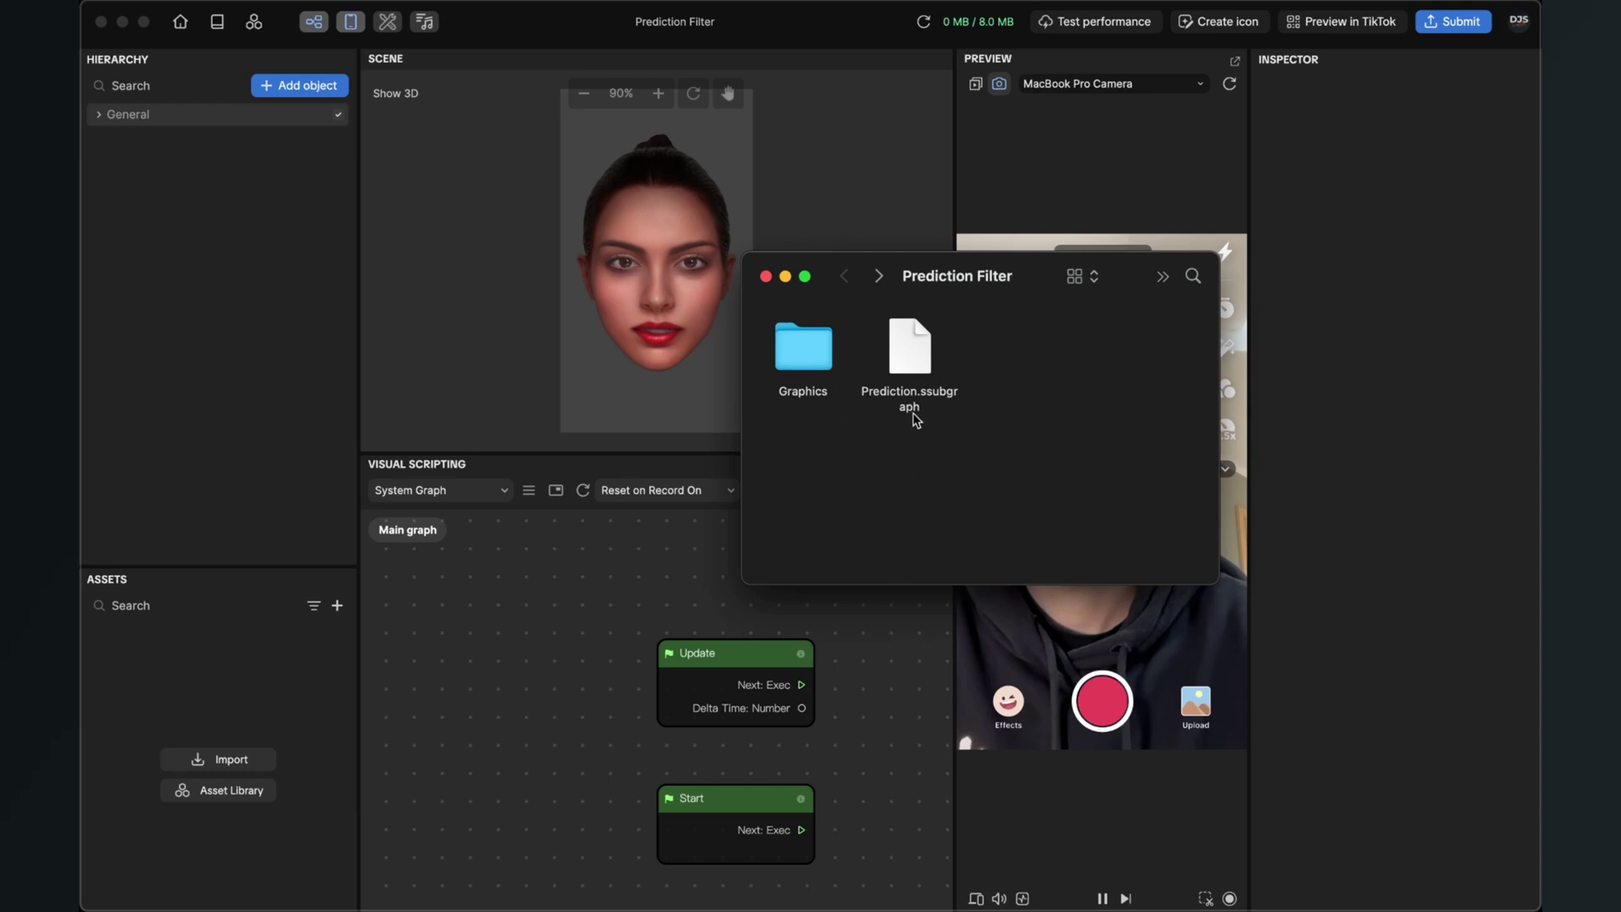
pyautogui.moveTo(911, 364); pyautogui.dragTo(267, 691)
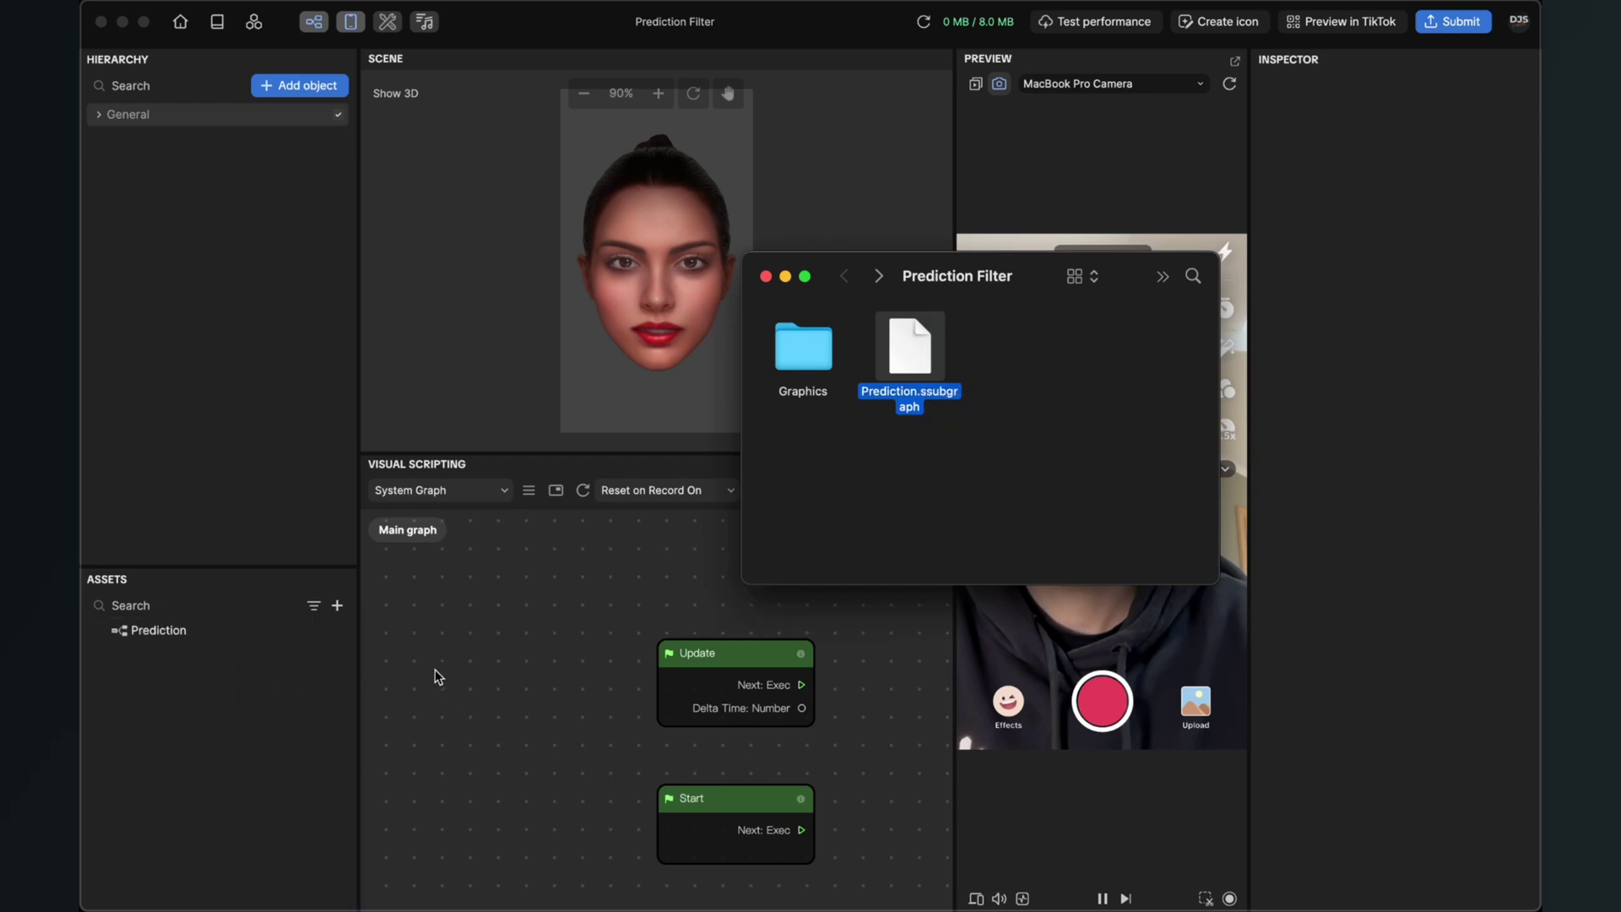
pyautogui.click(437, 676)
# Enlarge the assets area and place the Prediction subgraph in the visual scripting graph, to the right of the Start node
pyautogui.moveTo(242, 567); pyautogui.dragTo(241, 460)
pyautogui.moveTo(517, 667); pyautogui.dragTo(336, 589)
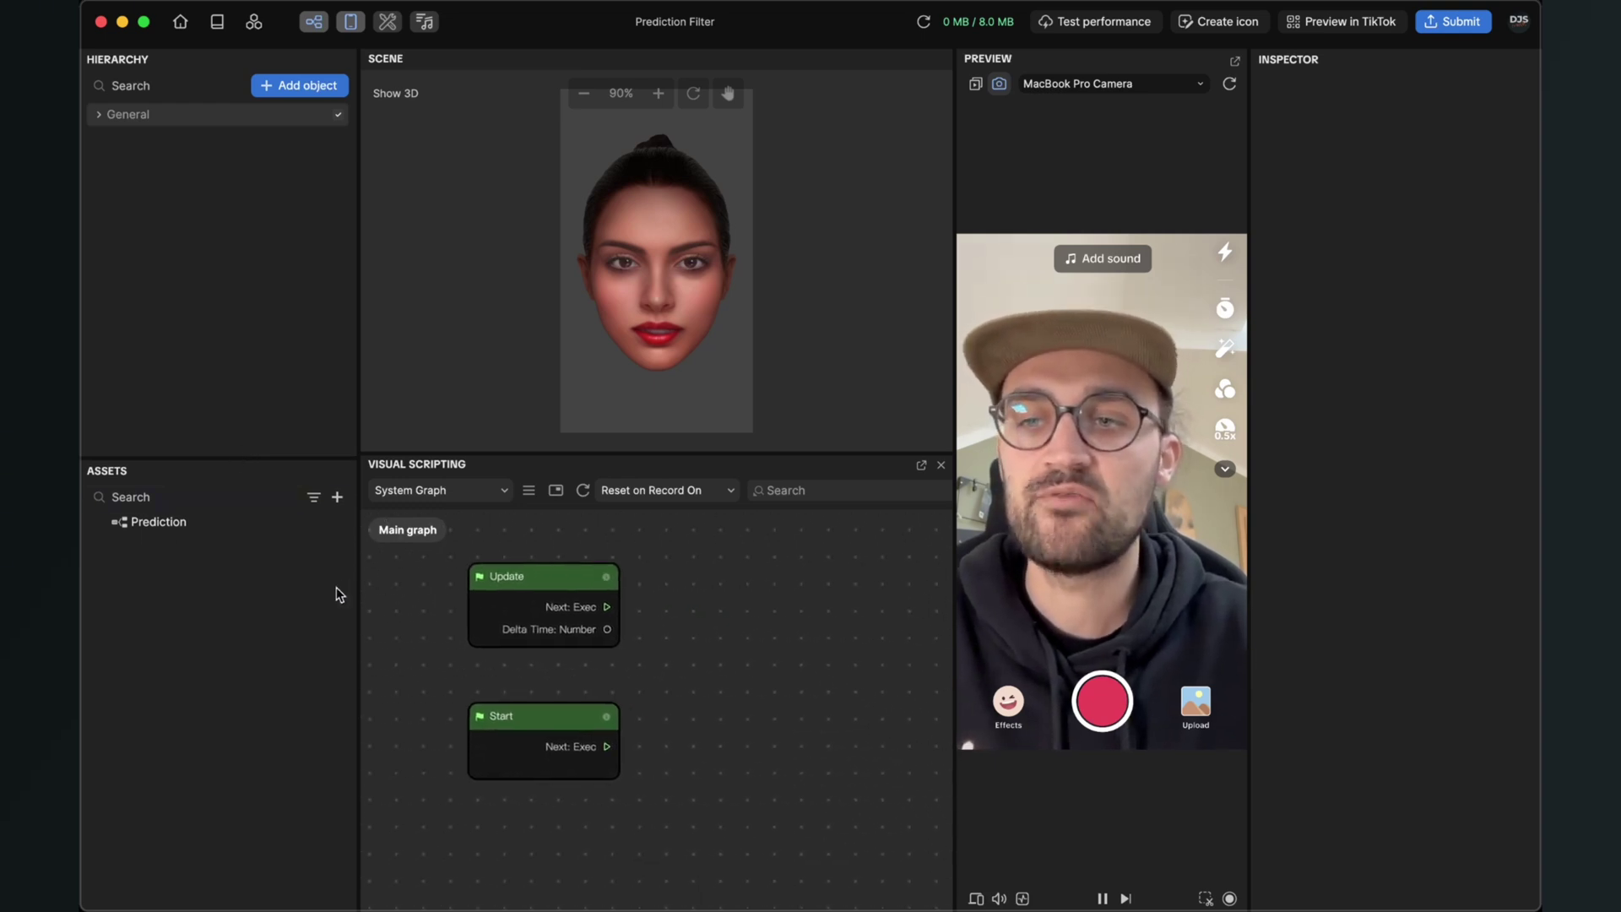
pyautogui.moveTo(203, 525); pyautogui.dragTo(778, 677)
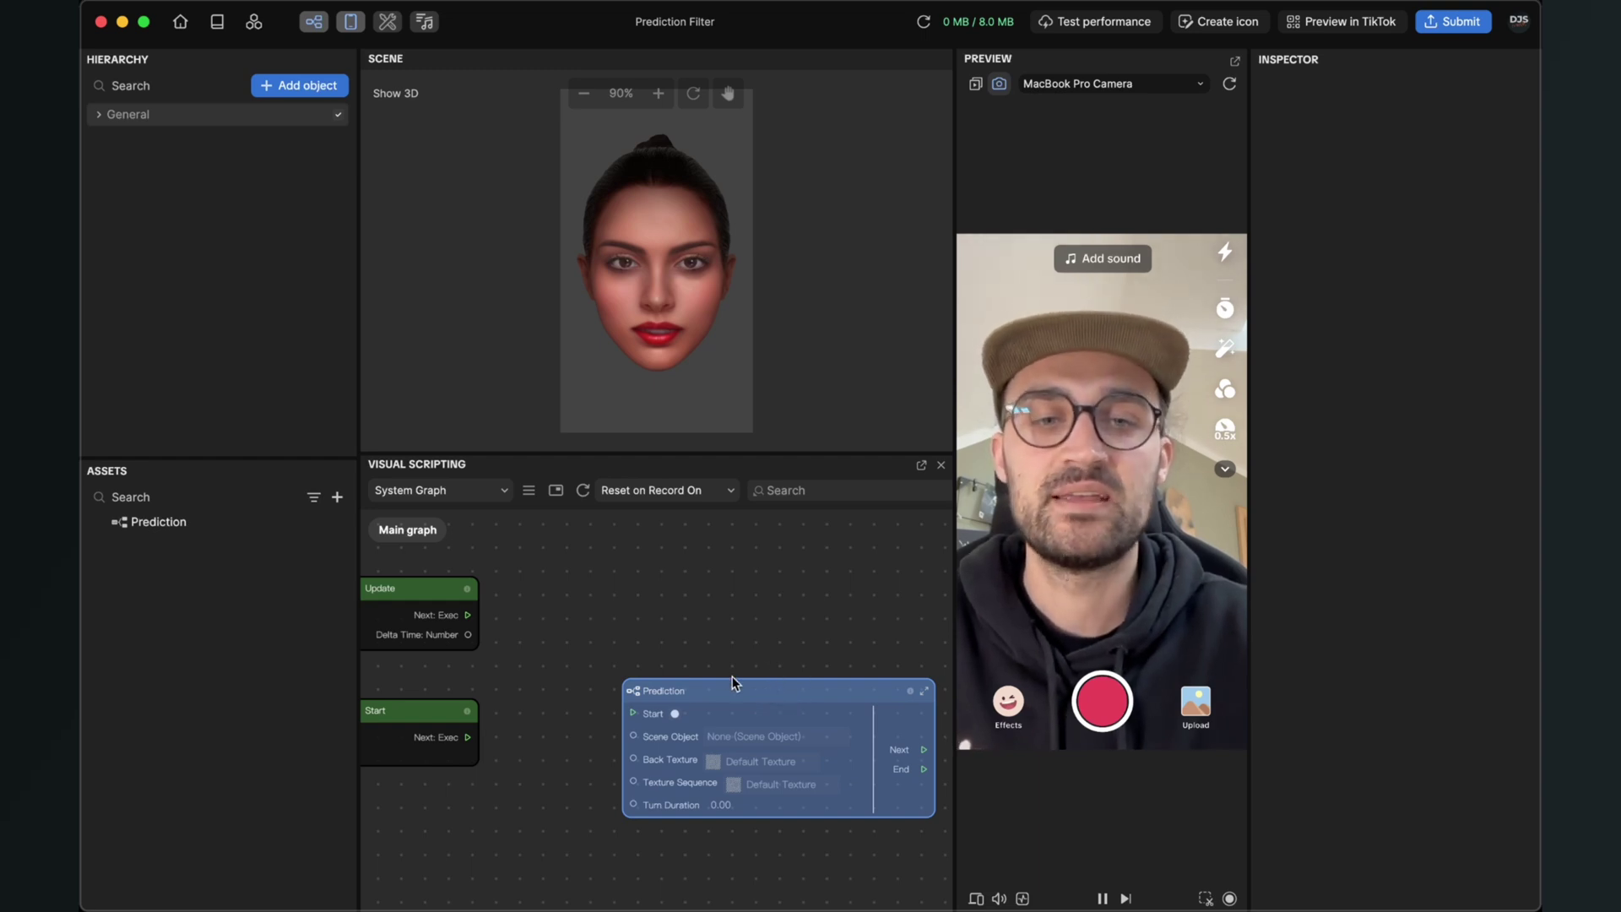
pyautogui.moveTo(778, 606); pyautogui.dragTo(695, 512)
pyautogui.moveTo(637, 595); pyautogui.dragTo(740, 691)
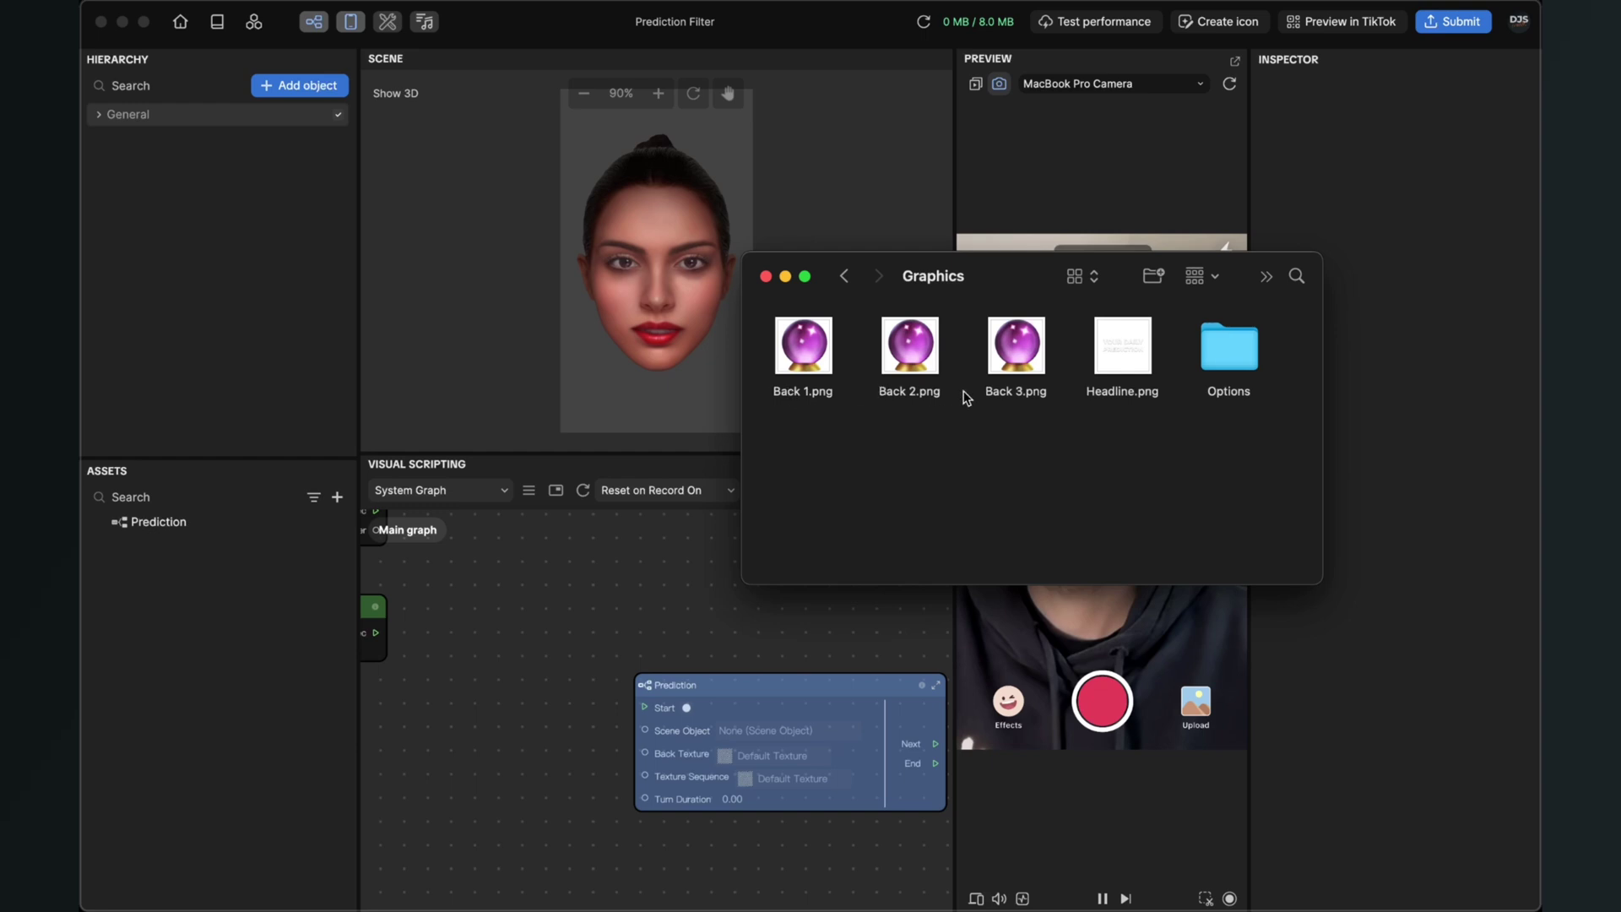
# Import Back 1.png, Back 2.png, Back 3.png and Headline.png from the Graphics folder into the project's assets
pyautogui.moveTo(1157, 416); pyautogui.dragTo(215, 656)
# Look through the numbered prediction images in the Options folder and return to the filter project
pyautogui.doubleClick(1228, 353)
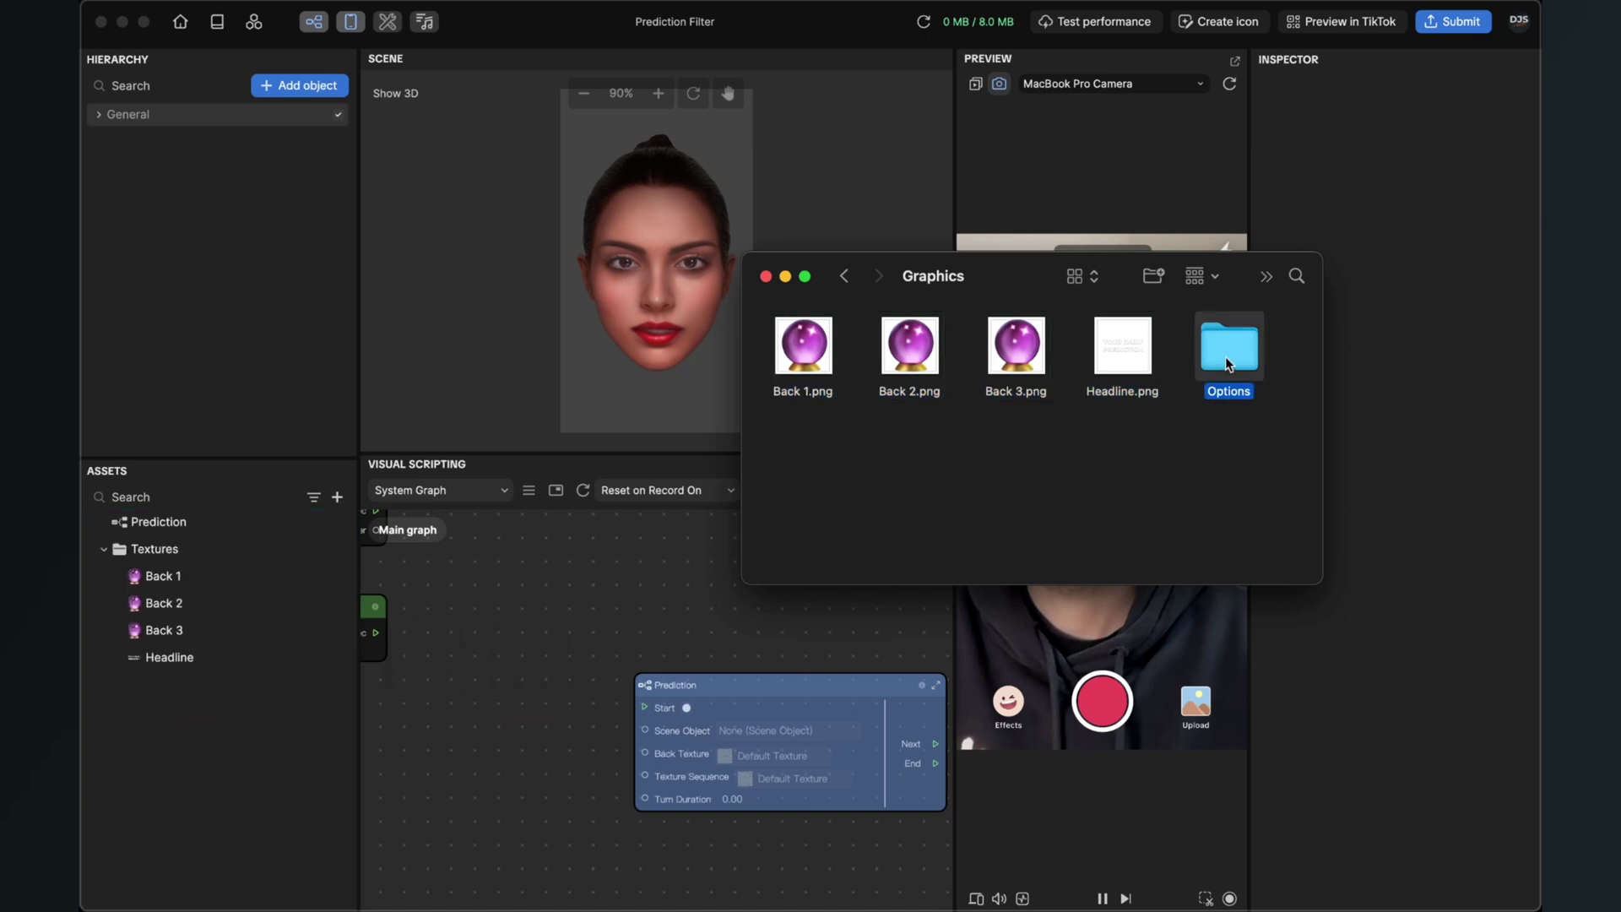
pyautogui.scroll(-10, 1056, 416)
pyautogui.scroll(-10, 1052, 415)
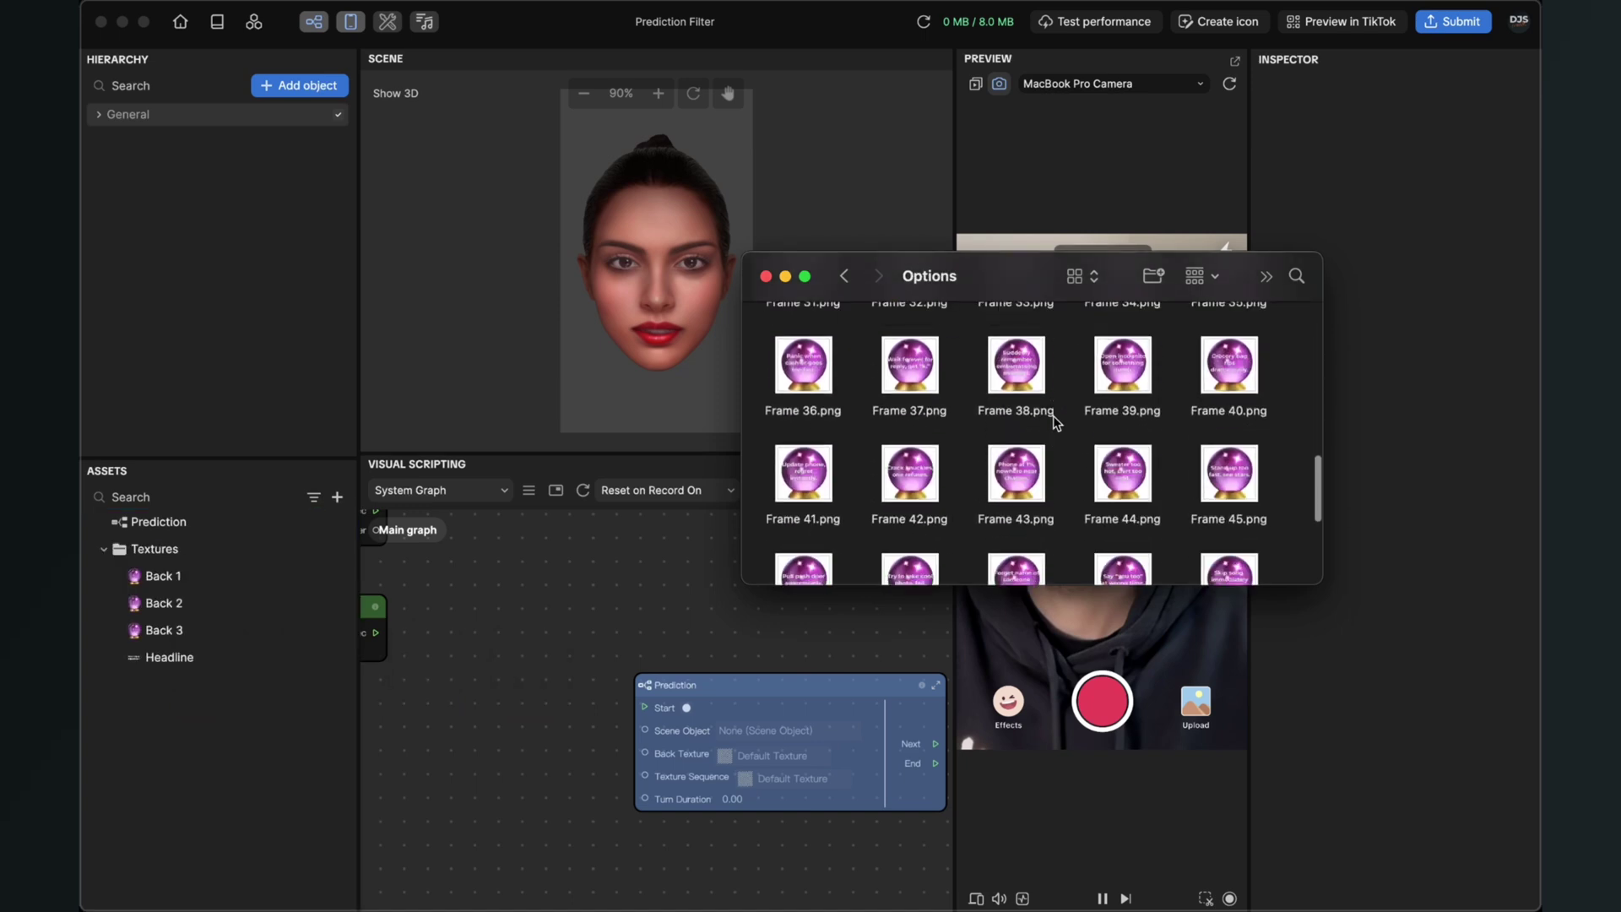
pyautogui.scroll(20, 1052, 416)
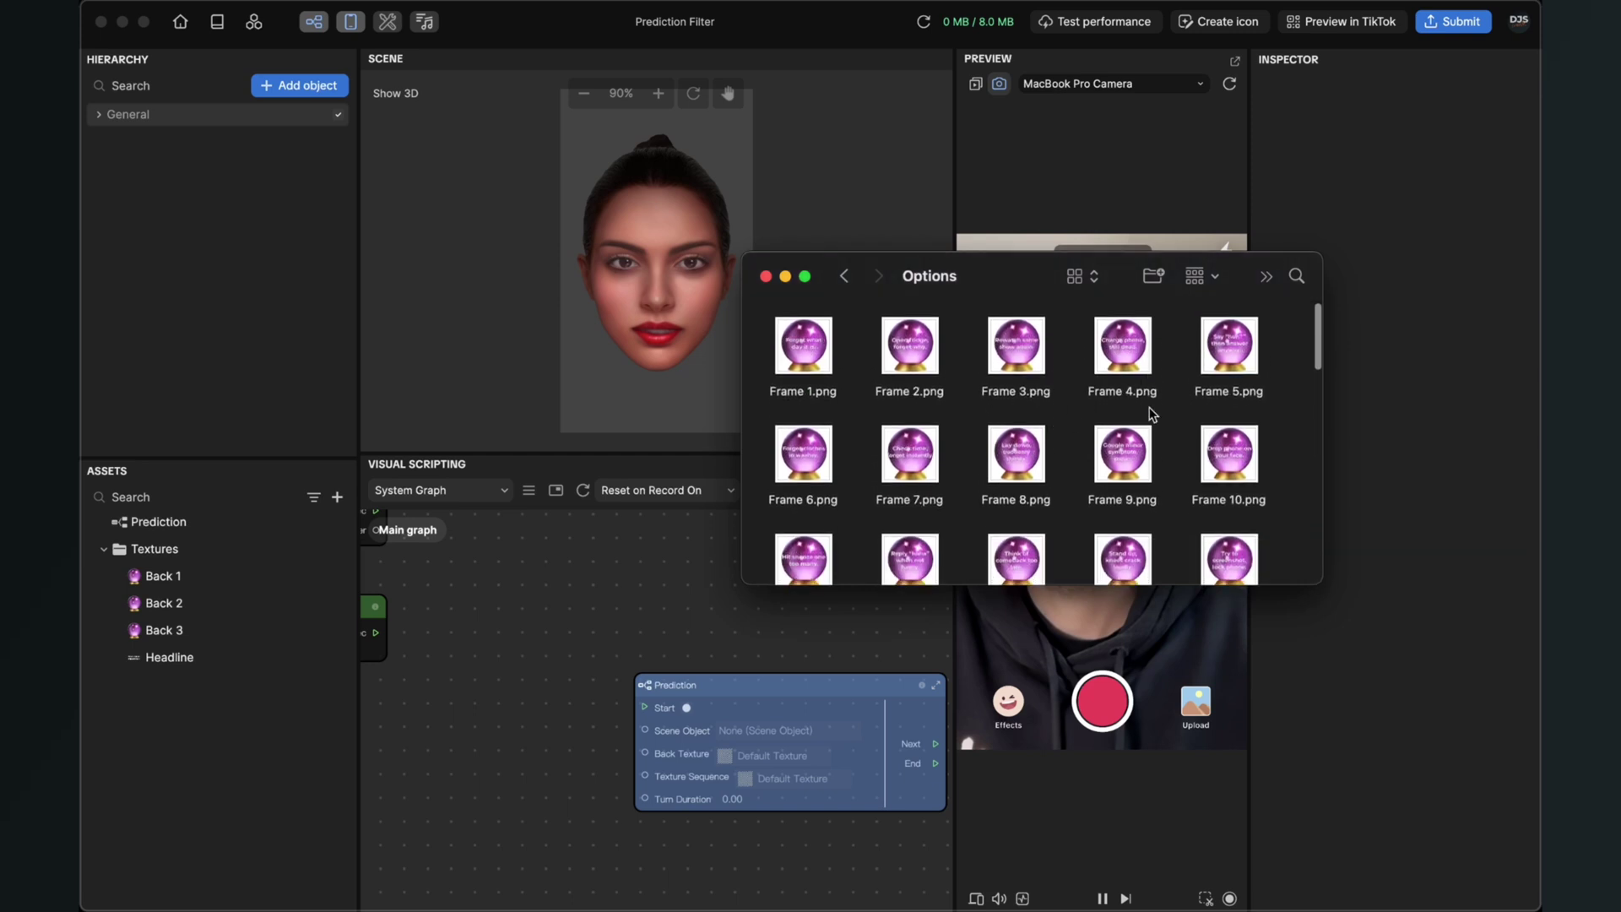
pyautogui.scroll(-15, 1126, 486)
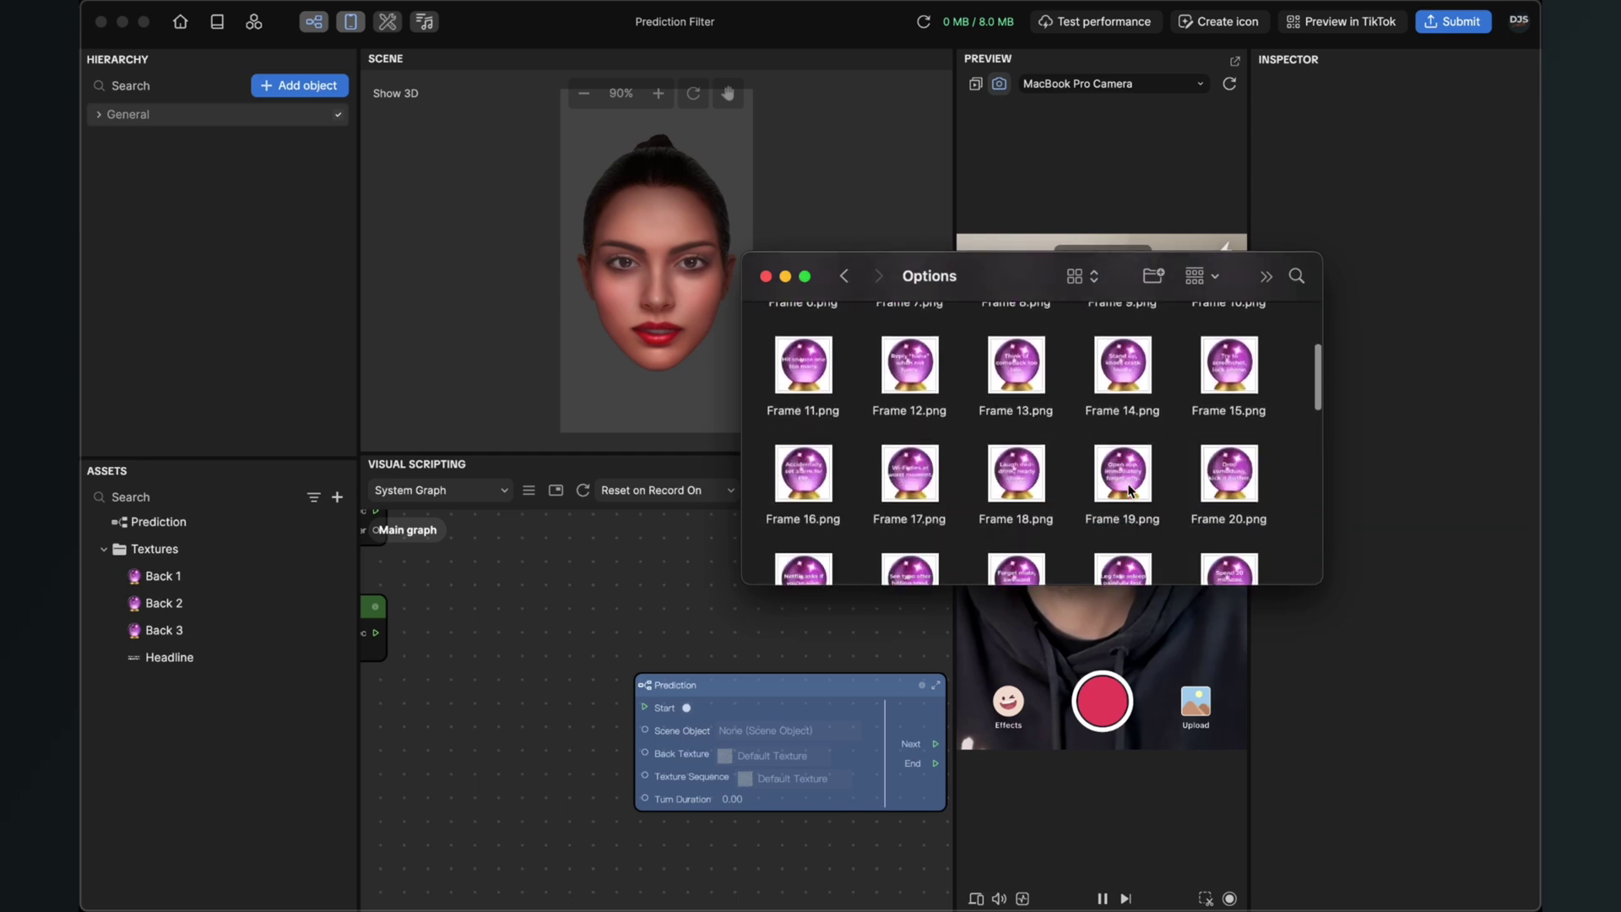
pyautogui.scroll(15, 1125, 485)
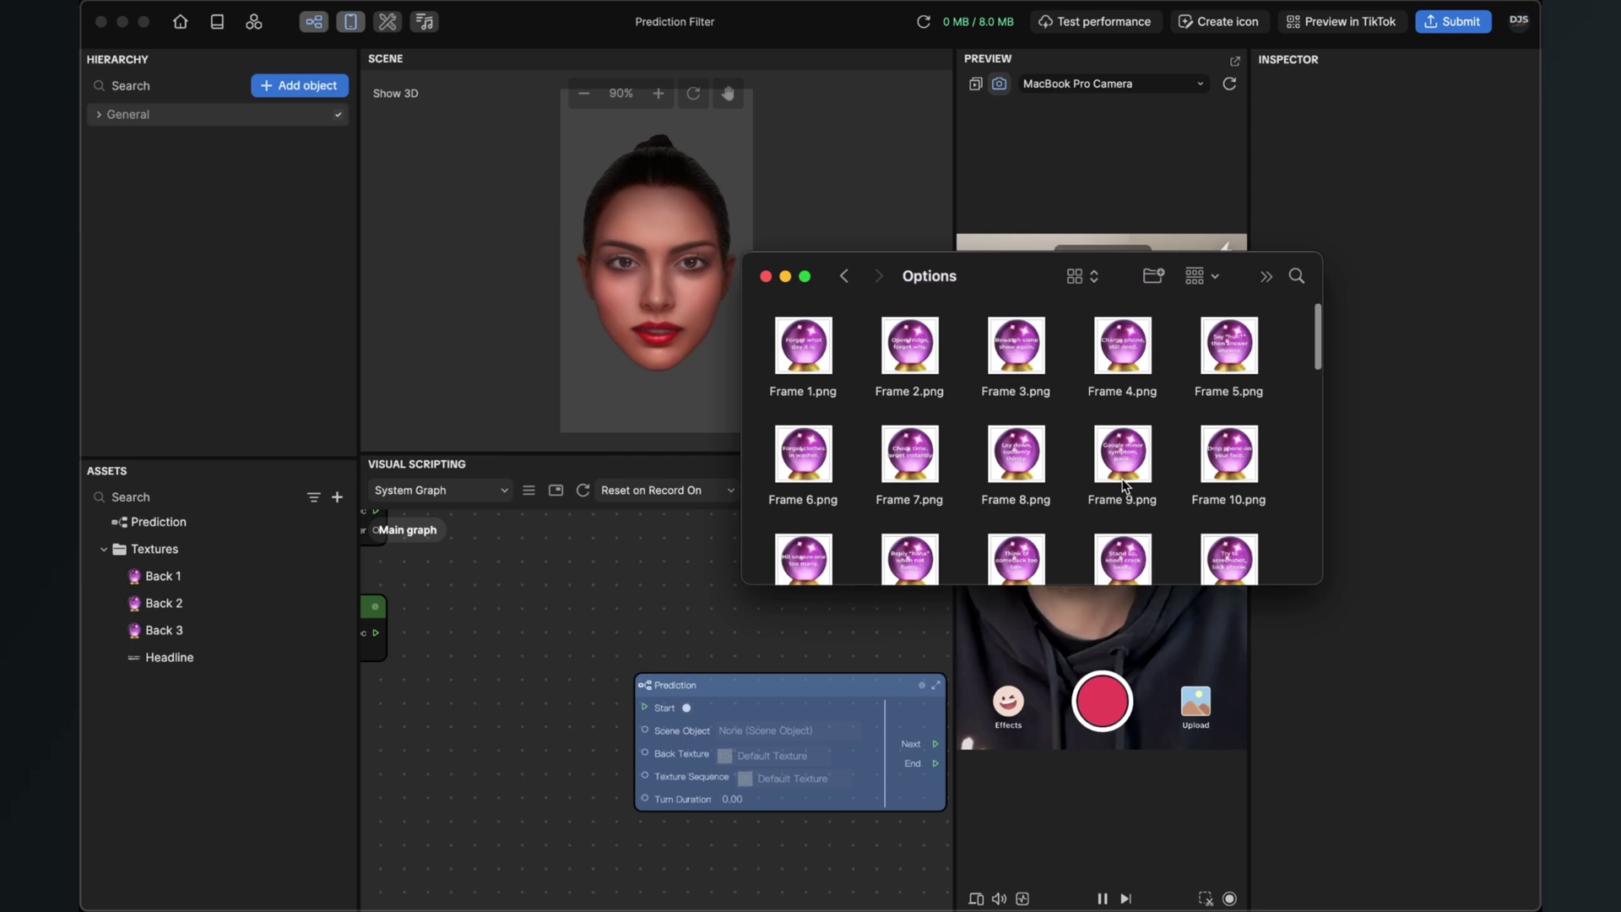
pyautogui.click(601, 600)
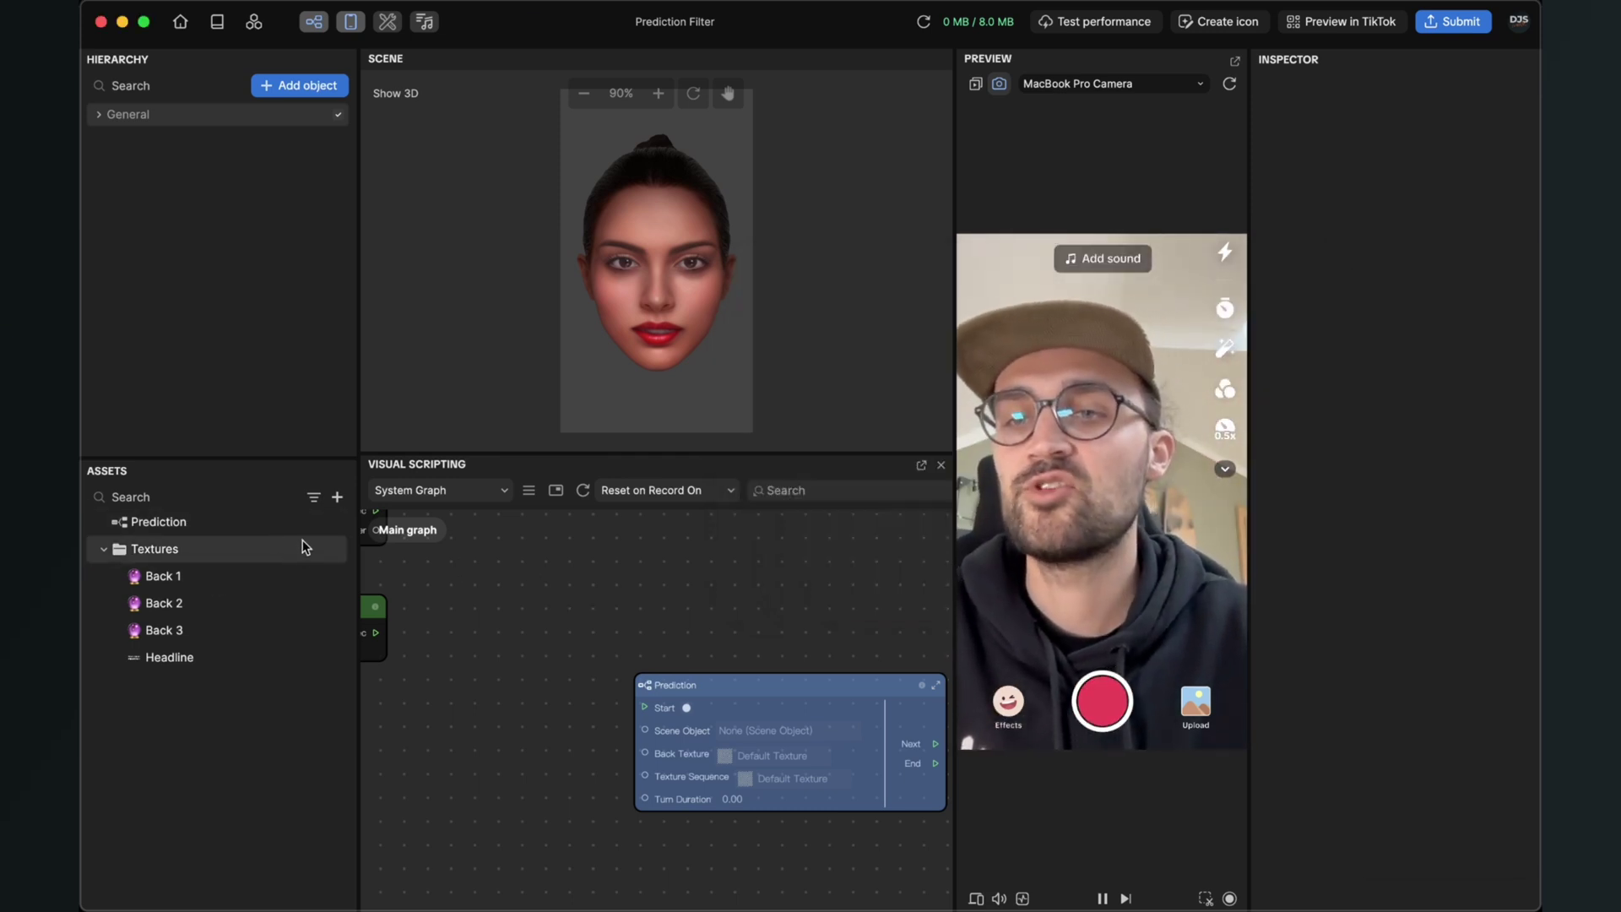
# Import Frame 1.png to Frame 20.png from the Options folder as a texture sequence
pyautogui.click(338, 498)
pyautogui.moveTo(394, 482)
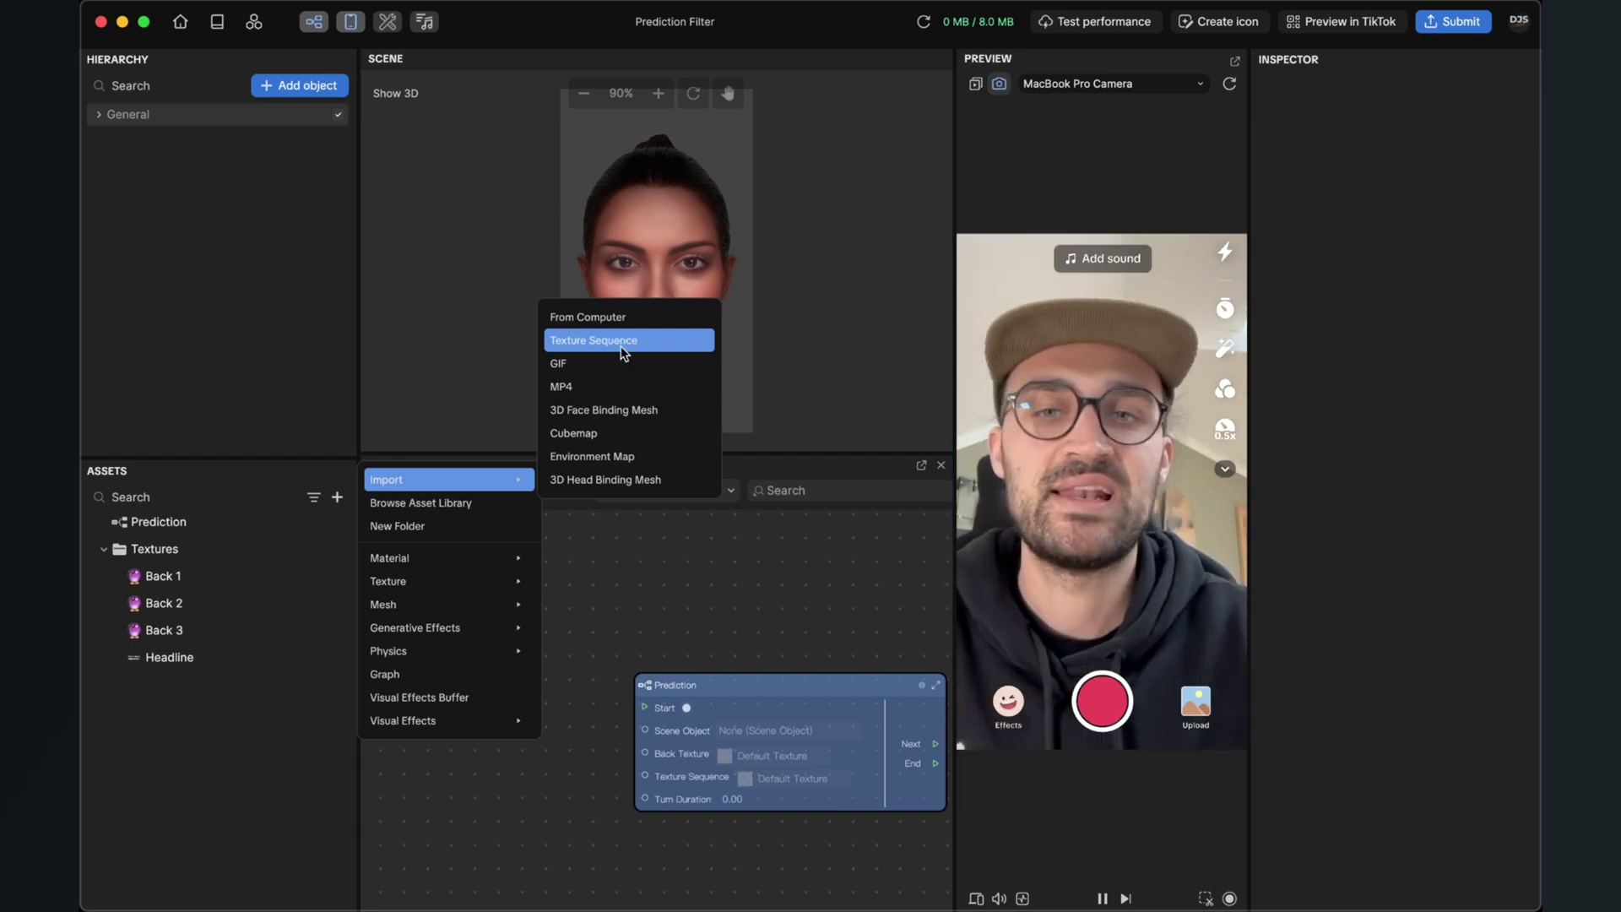
pyautogui.click(623, 346)
pyautogui.moveTo(1173, 196); pyautogui.dragTo(529, 485)
pyautogui.moveTo(566, 571); pyautogui.dragTo(665, 580)
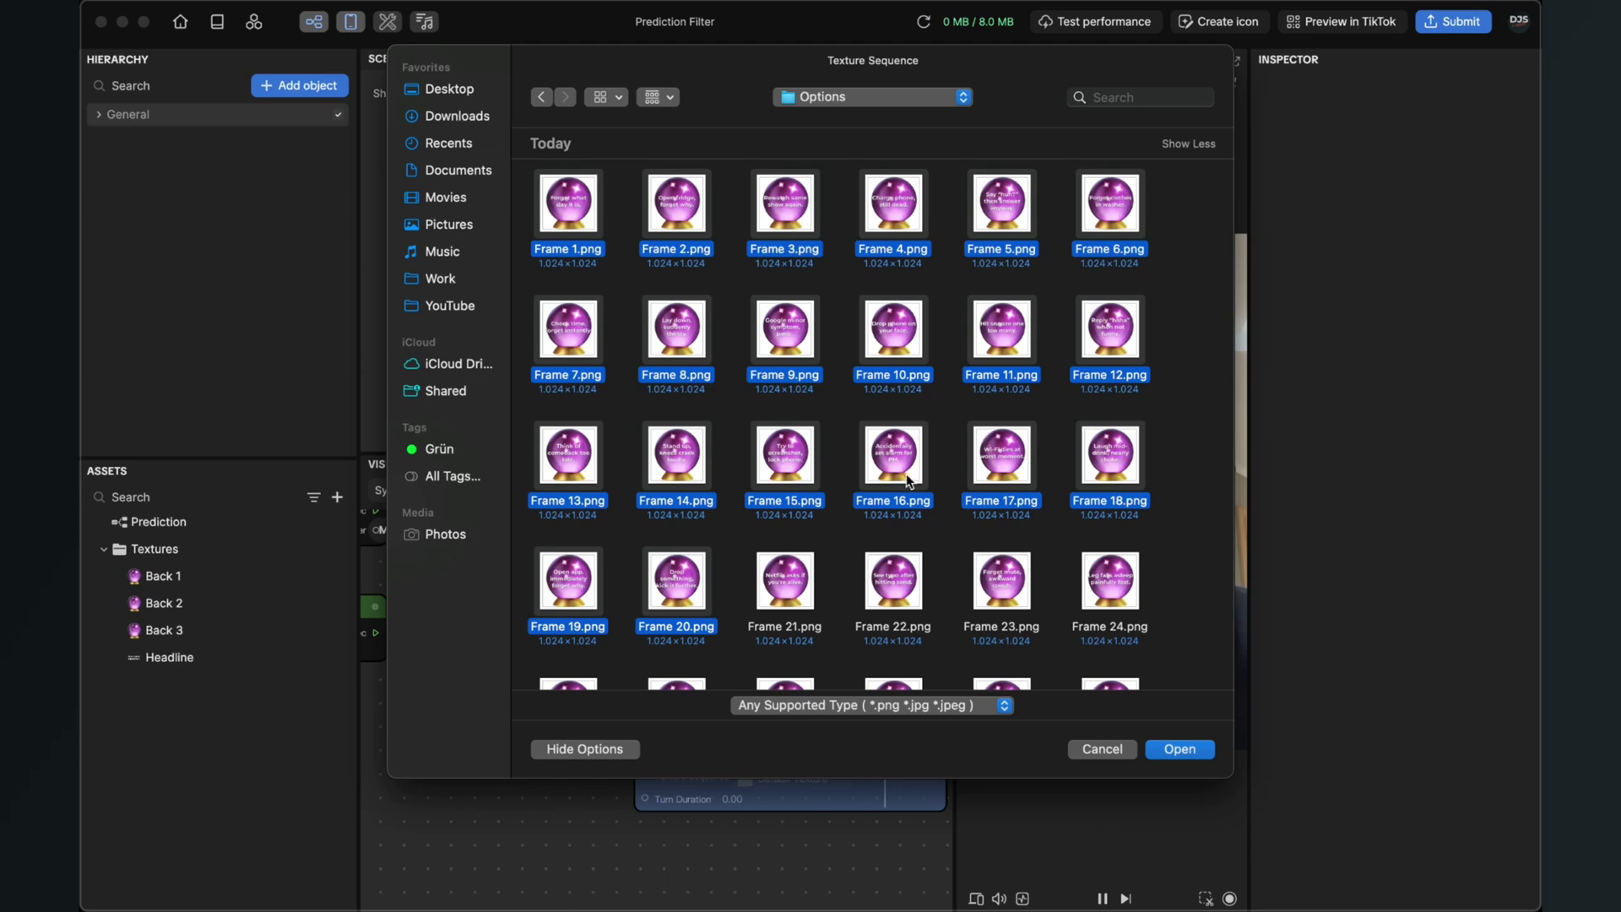
pyautogui.click(1179, 751)
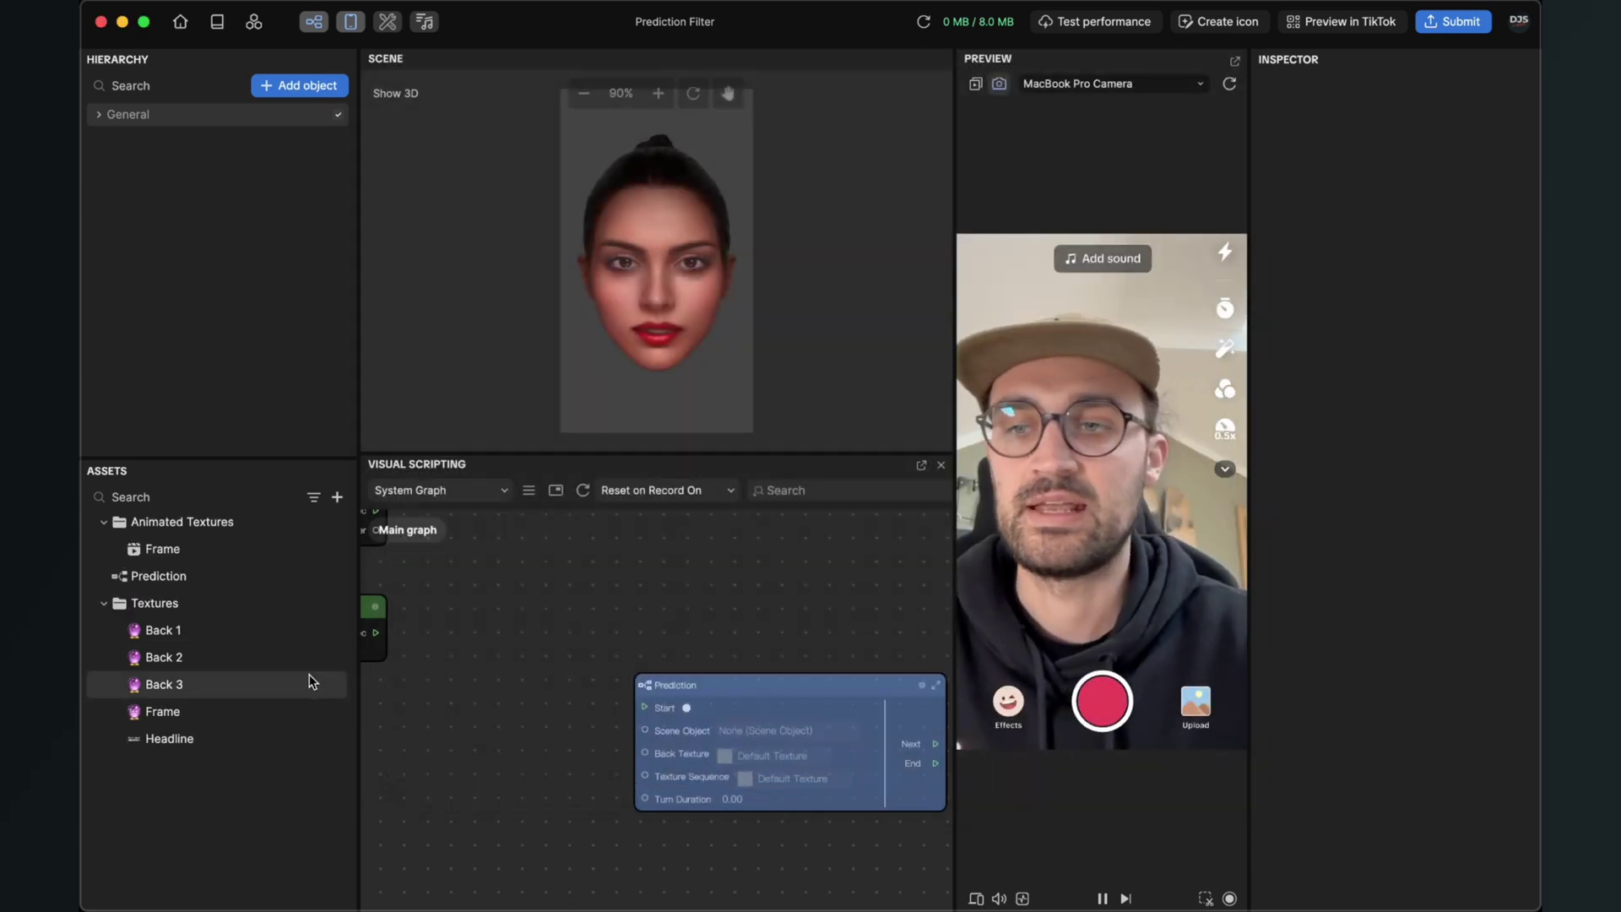
# Rename the animated texture "Frame" as "Option 1"
pyautogui.click(162, 551)
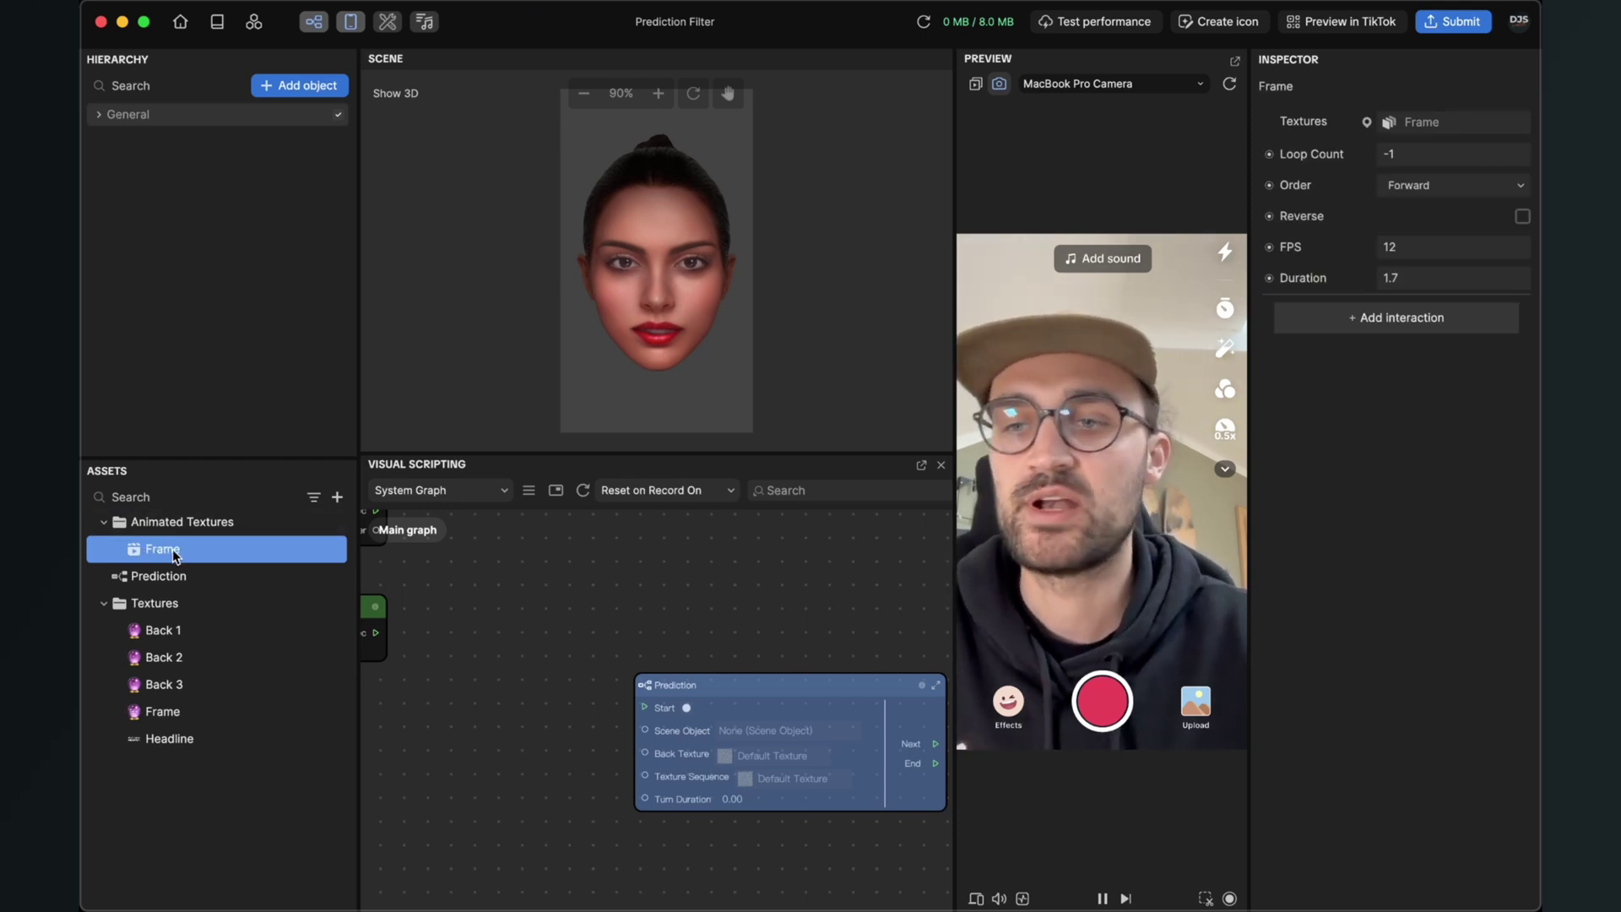
pyautogui.rightClick(173, 554)
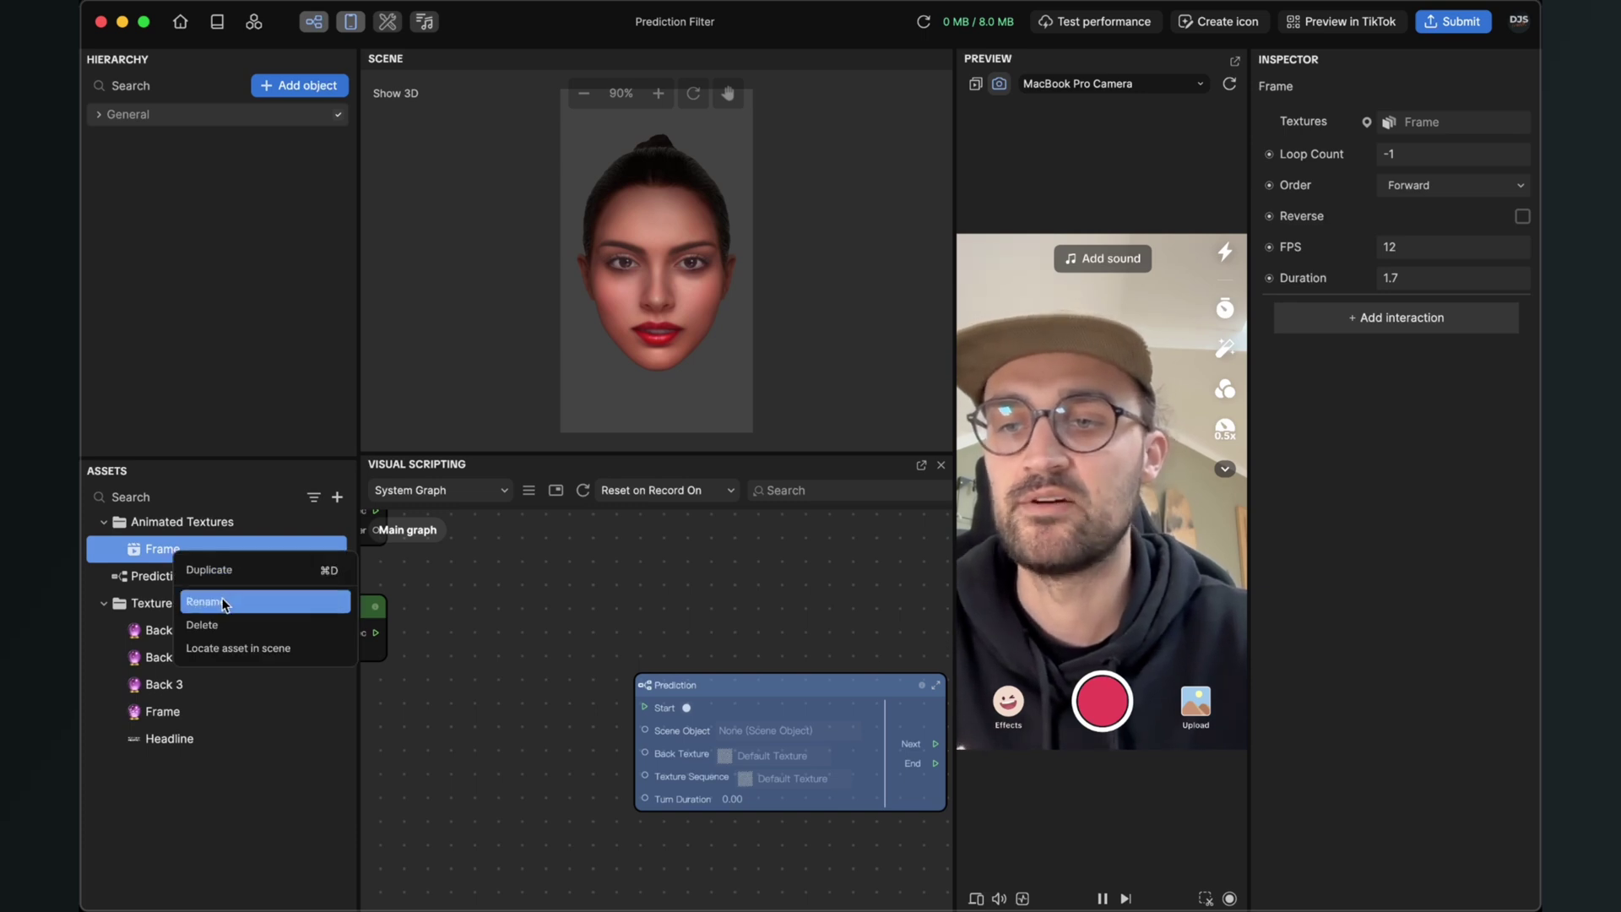
pyautogui.click(219, 601)
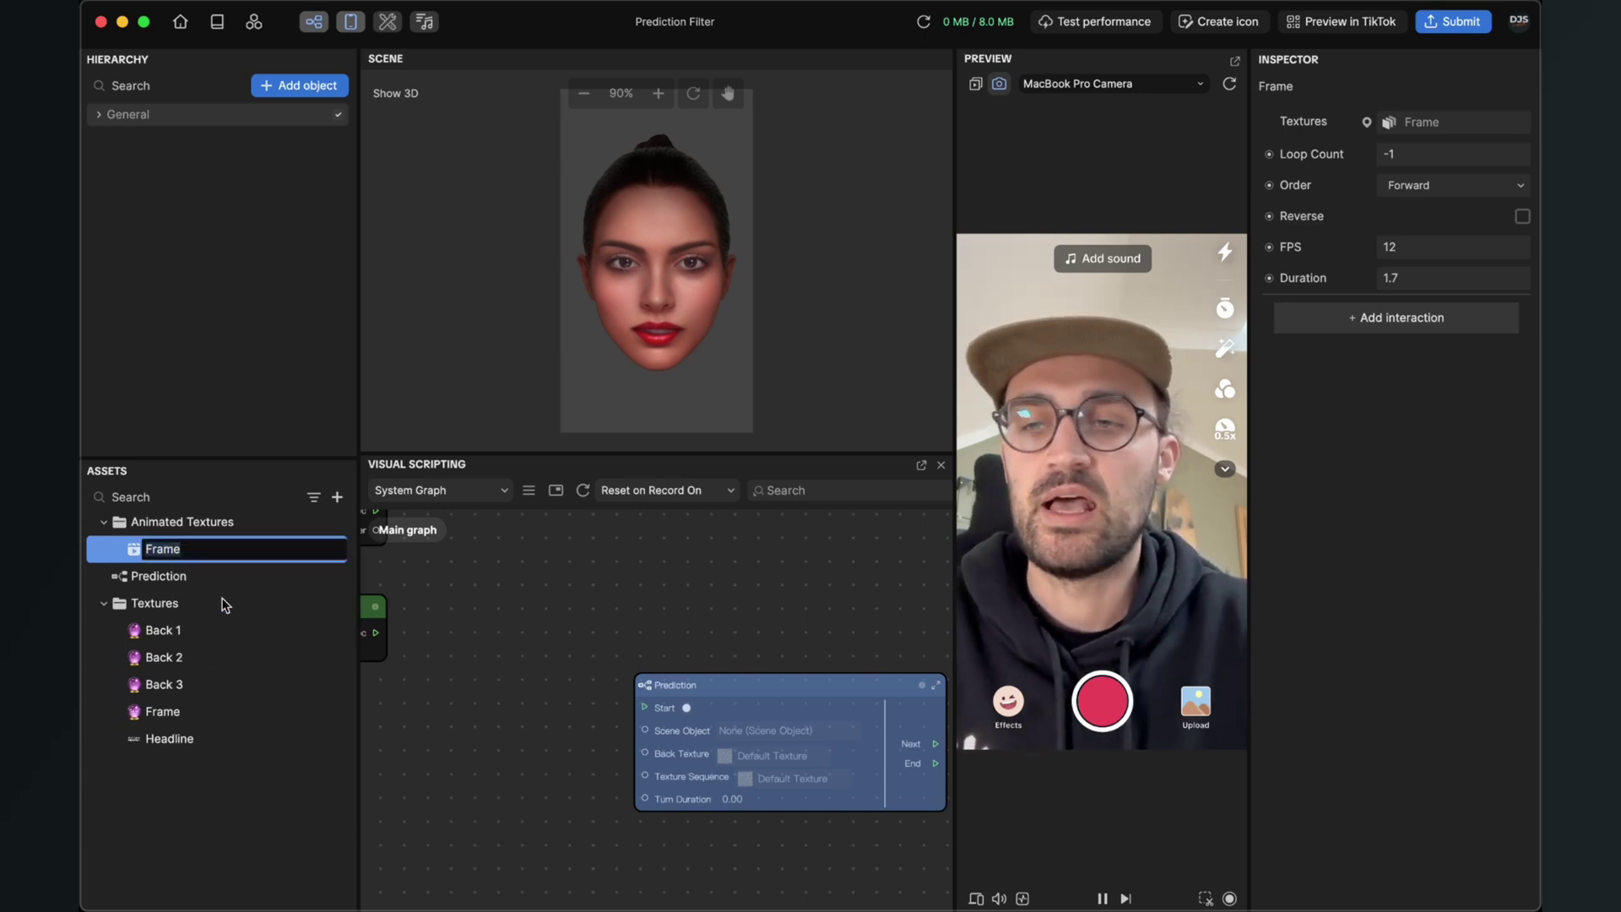
pyautogui.write('Option 1')
pyautogui.press('Return')
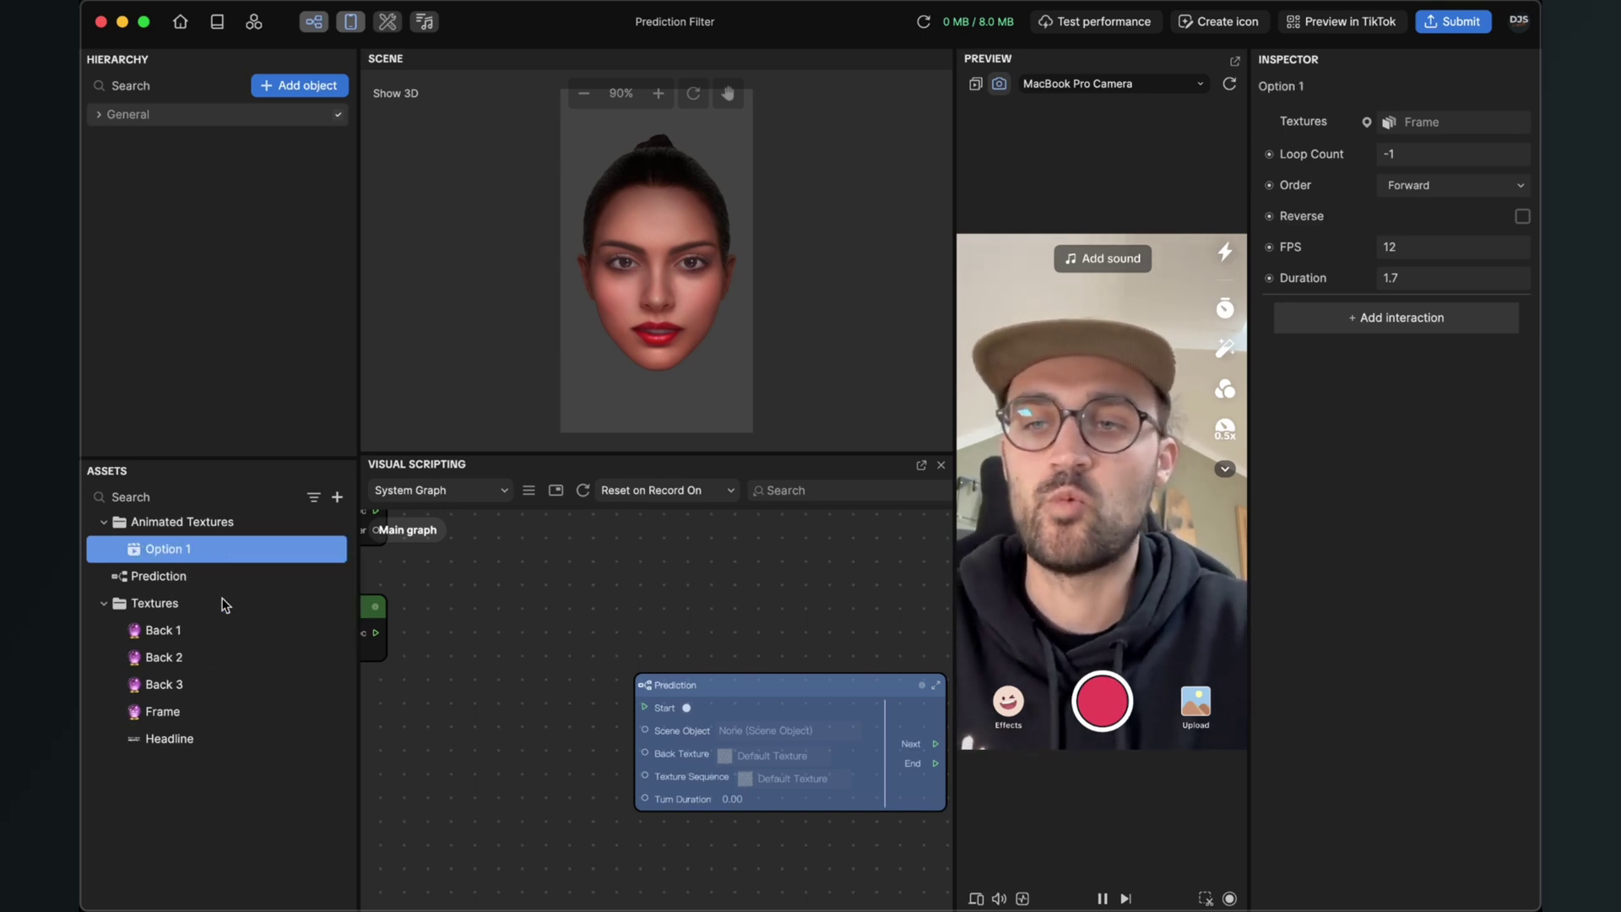
# Import the next 20 images from the Options folder, starting with Frame 21.png, as a second texture sequence
pyautogui.click(337, 498)
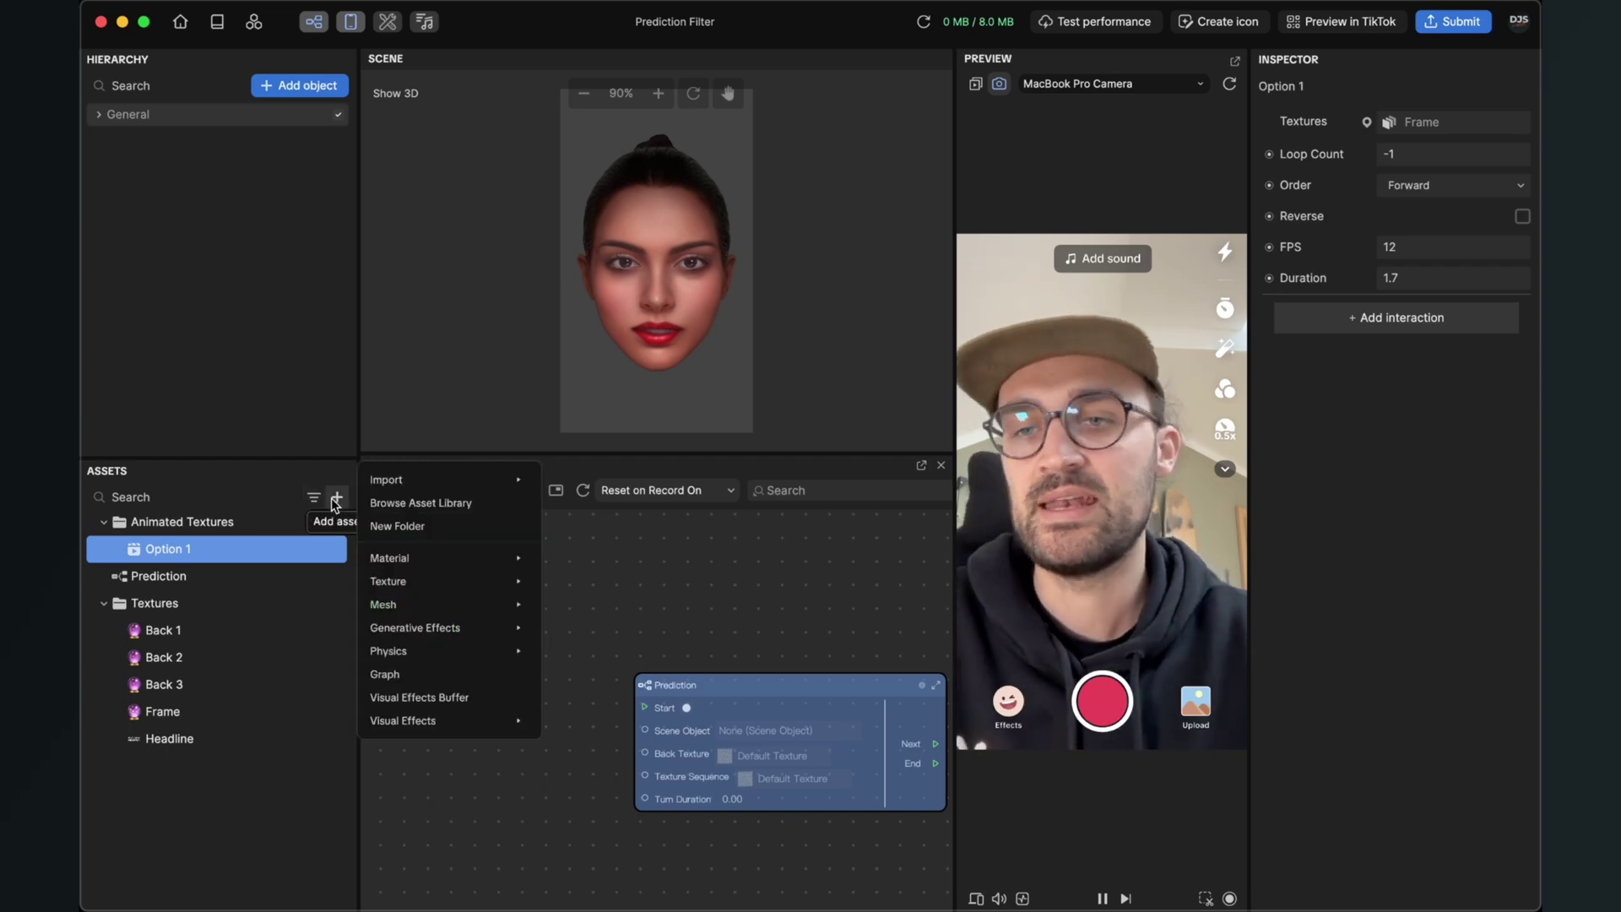
pyautogui.moveTo(439, 478)
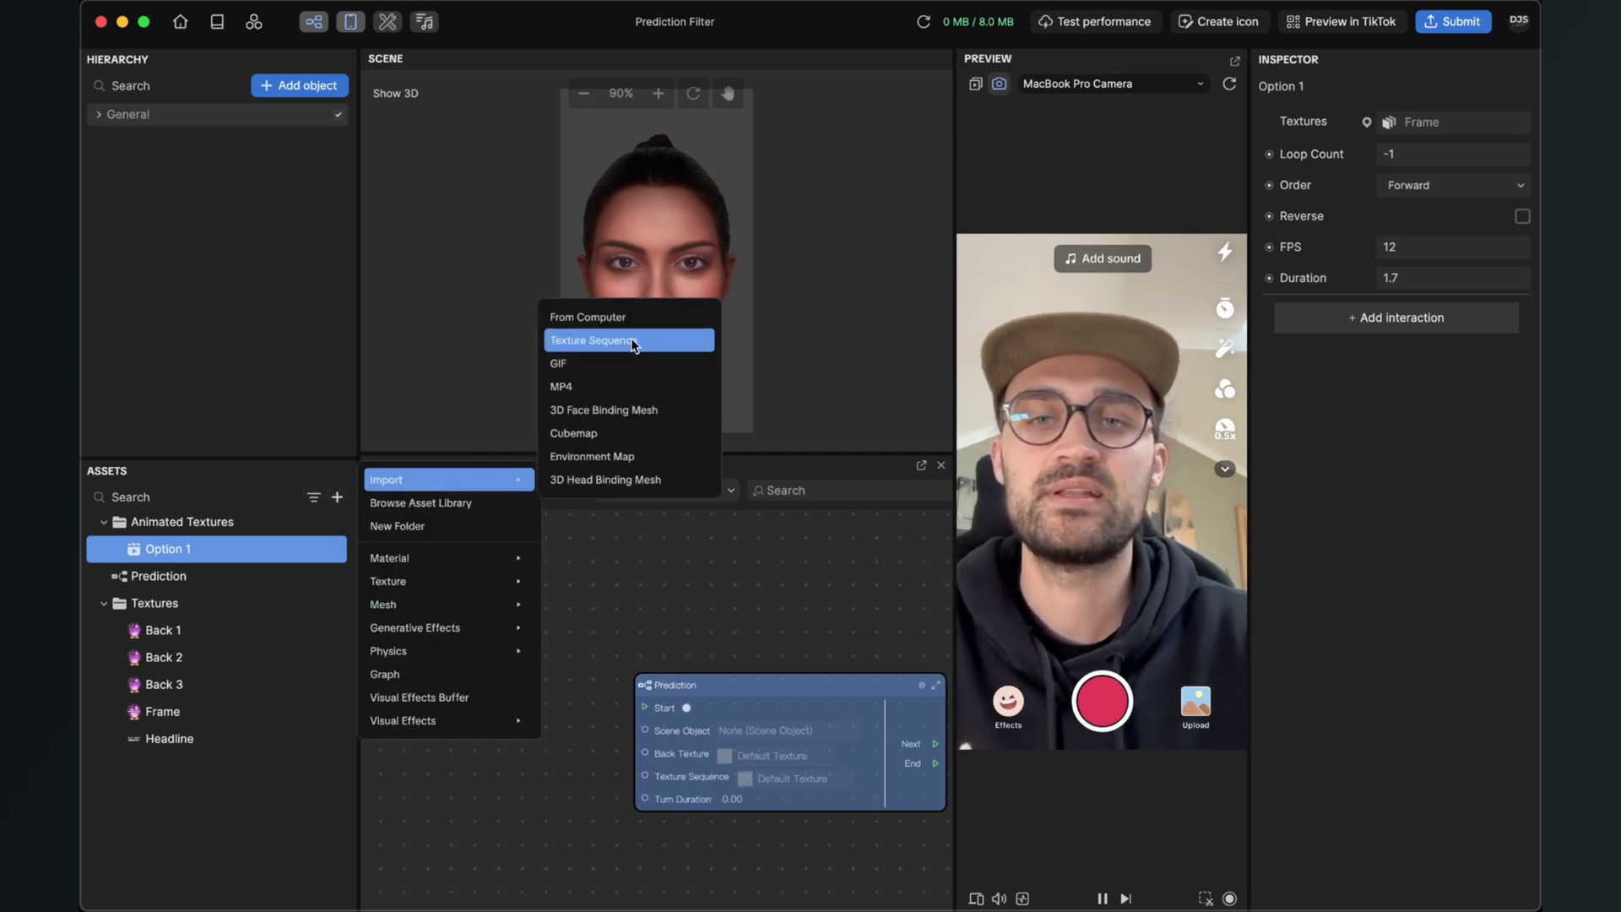
pyautogui.click(594, 339)
pyautogui.scroll(-3, 786, 413)
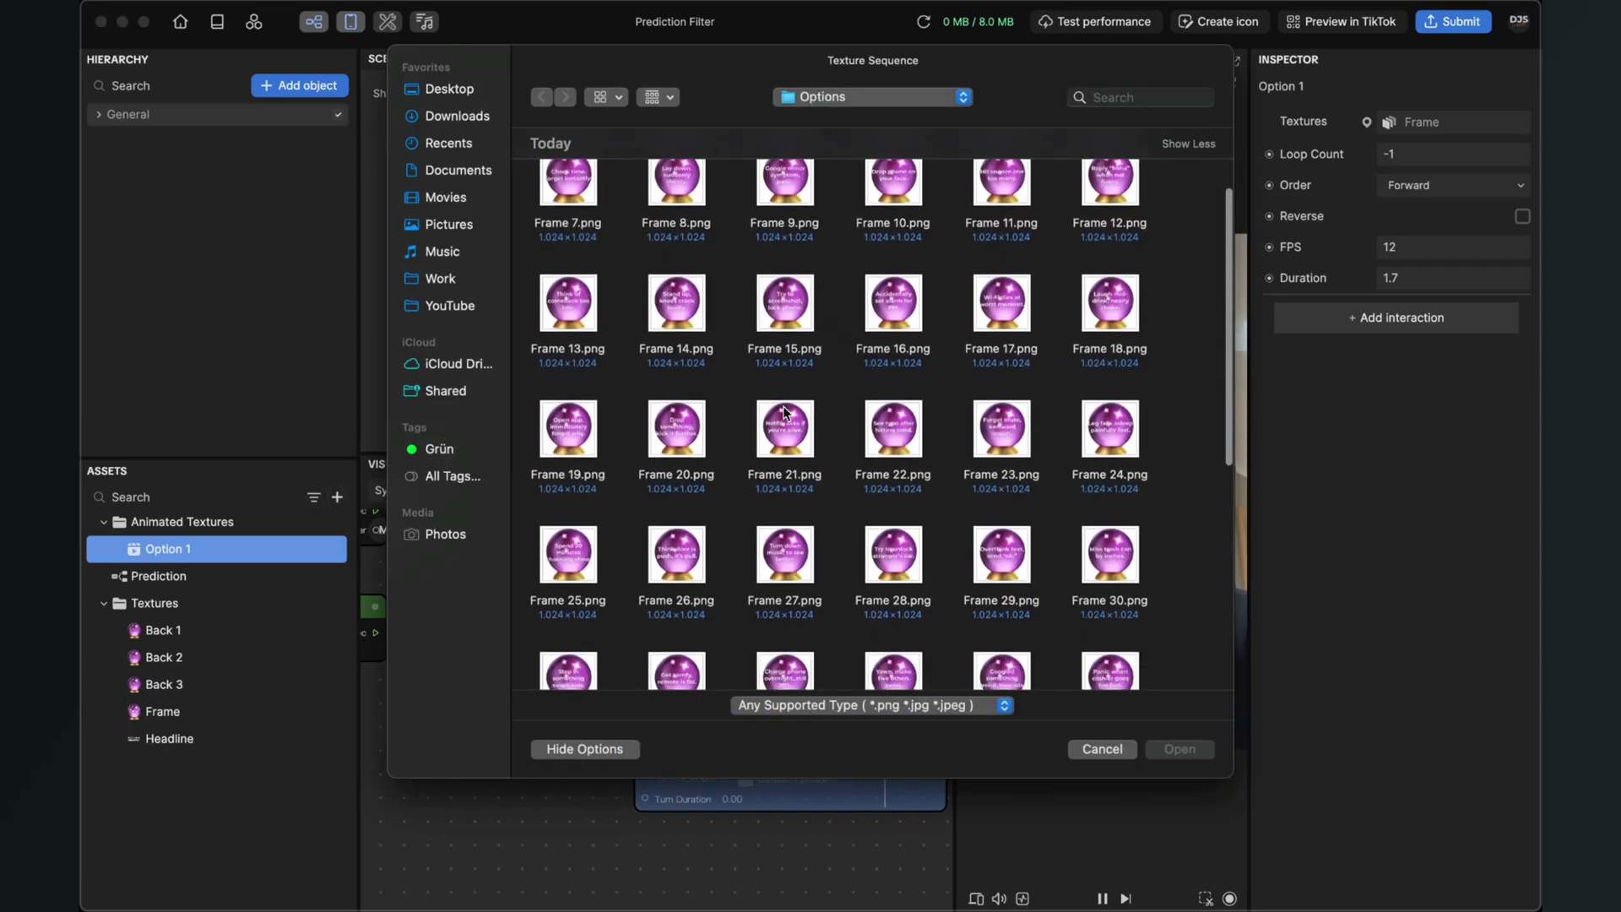
pyautogui.moveTo(1178, 463); pyautogui.dragTo(794, 470)
pyautogui.scroll(-5, 794, 471)
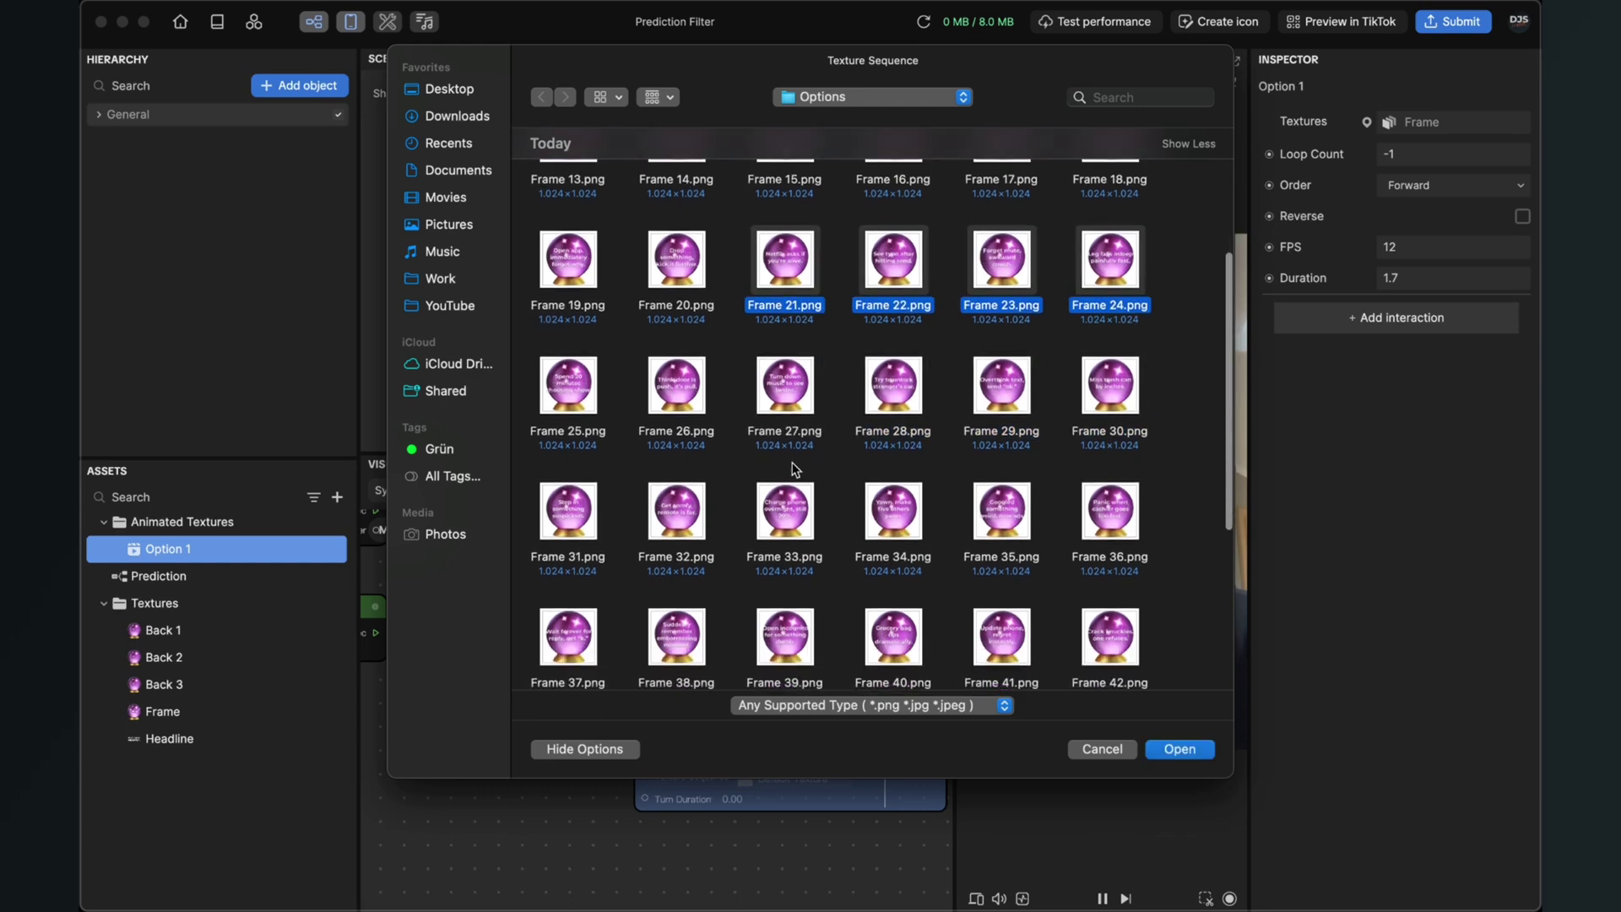
pyautogui.keyDown('shift'); pyautogui.moveTo(1163, 253); pyautogui.dragTo(558, 557); pyautogui.keyUp('shift')
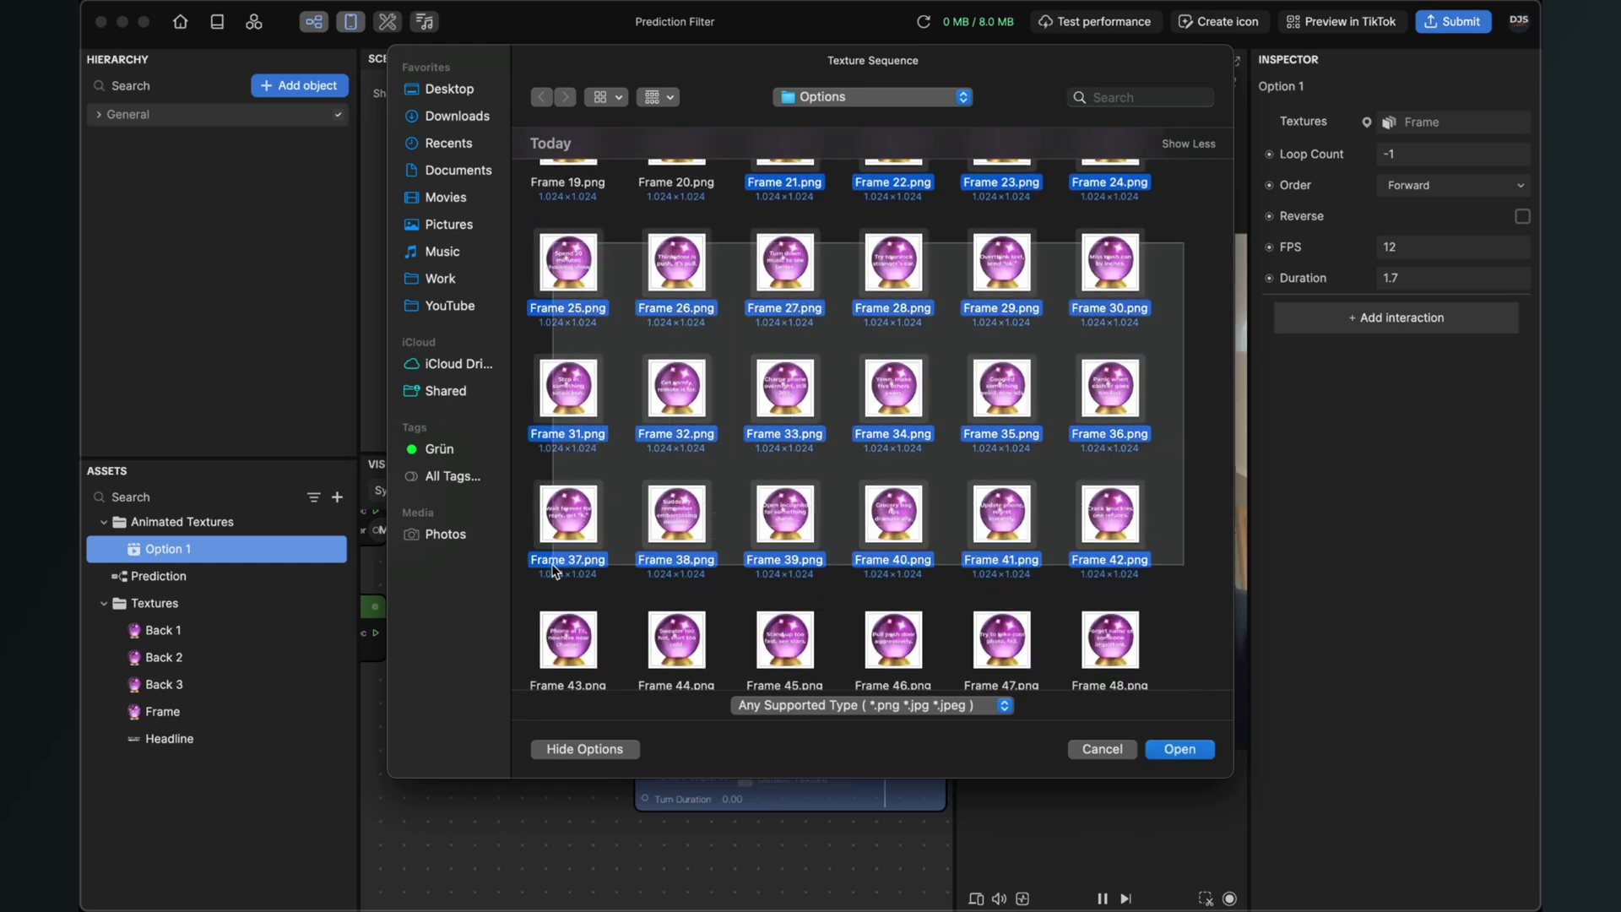
pyautogui.click(1181, 750)
# Rename the second animated texture, "Frame (1)", as "Option 1"
pyautogui.click(179, 549)
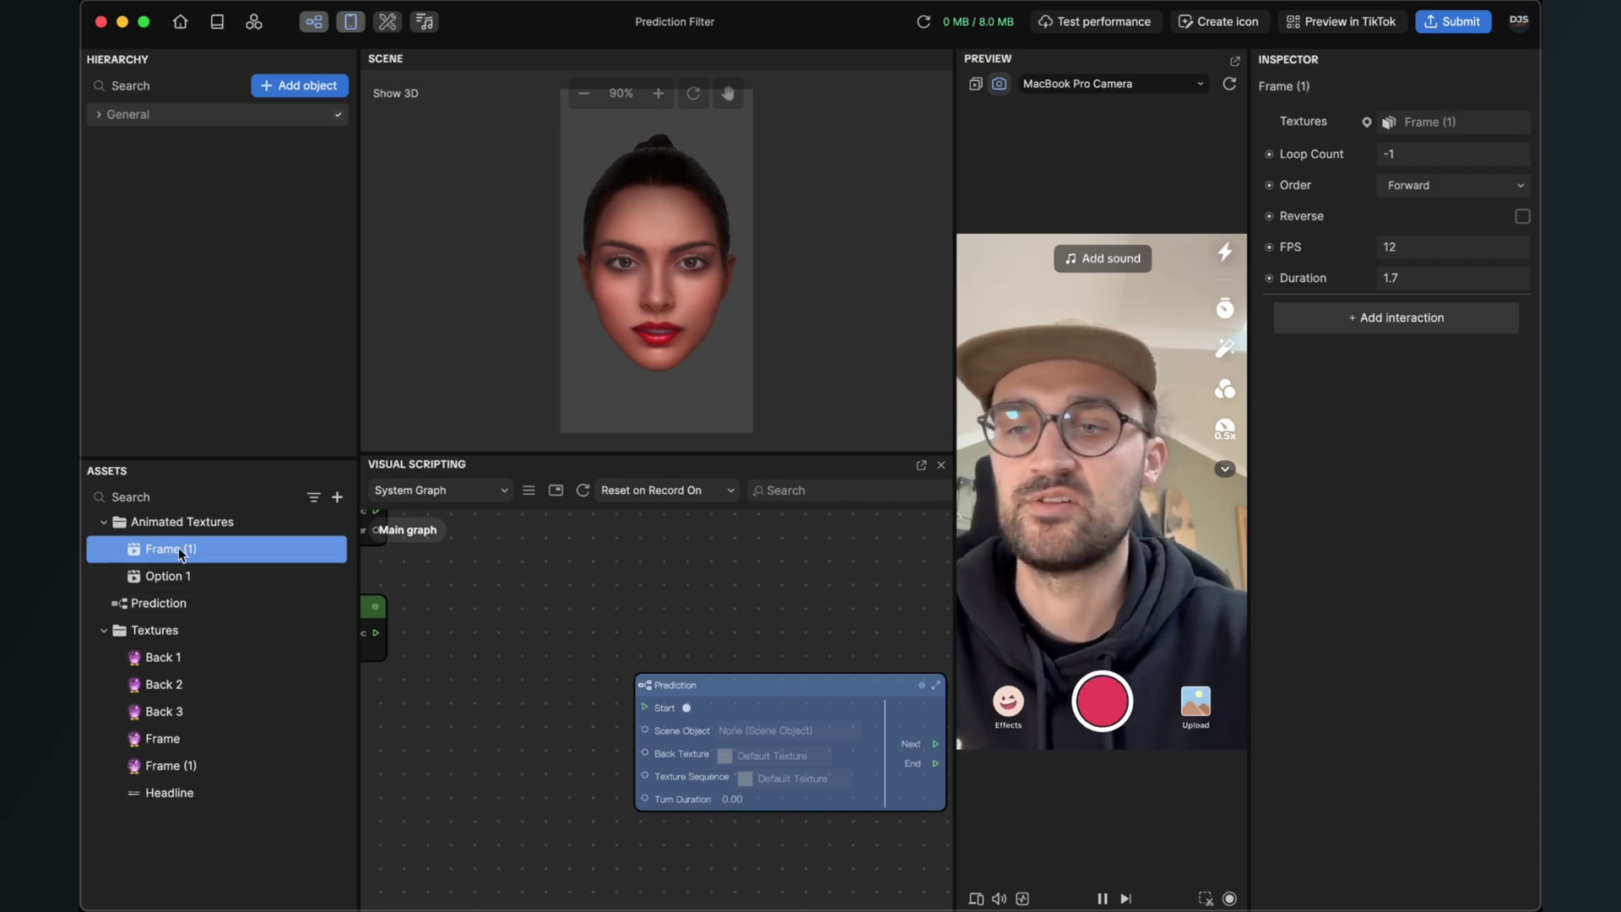
pyautogui.rightClick(179, 549)
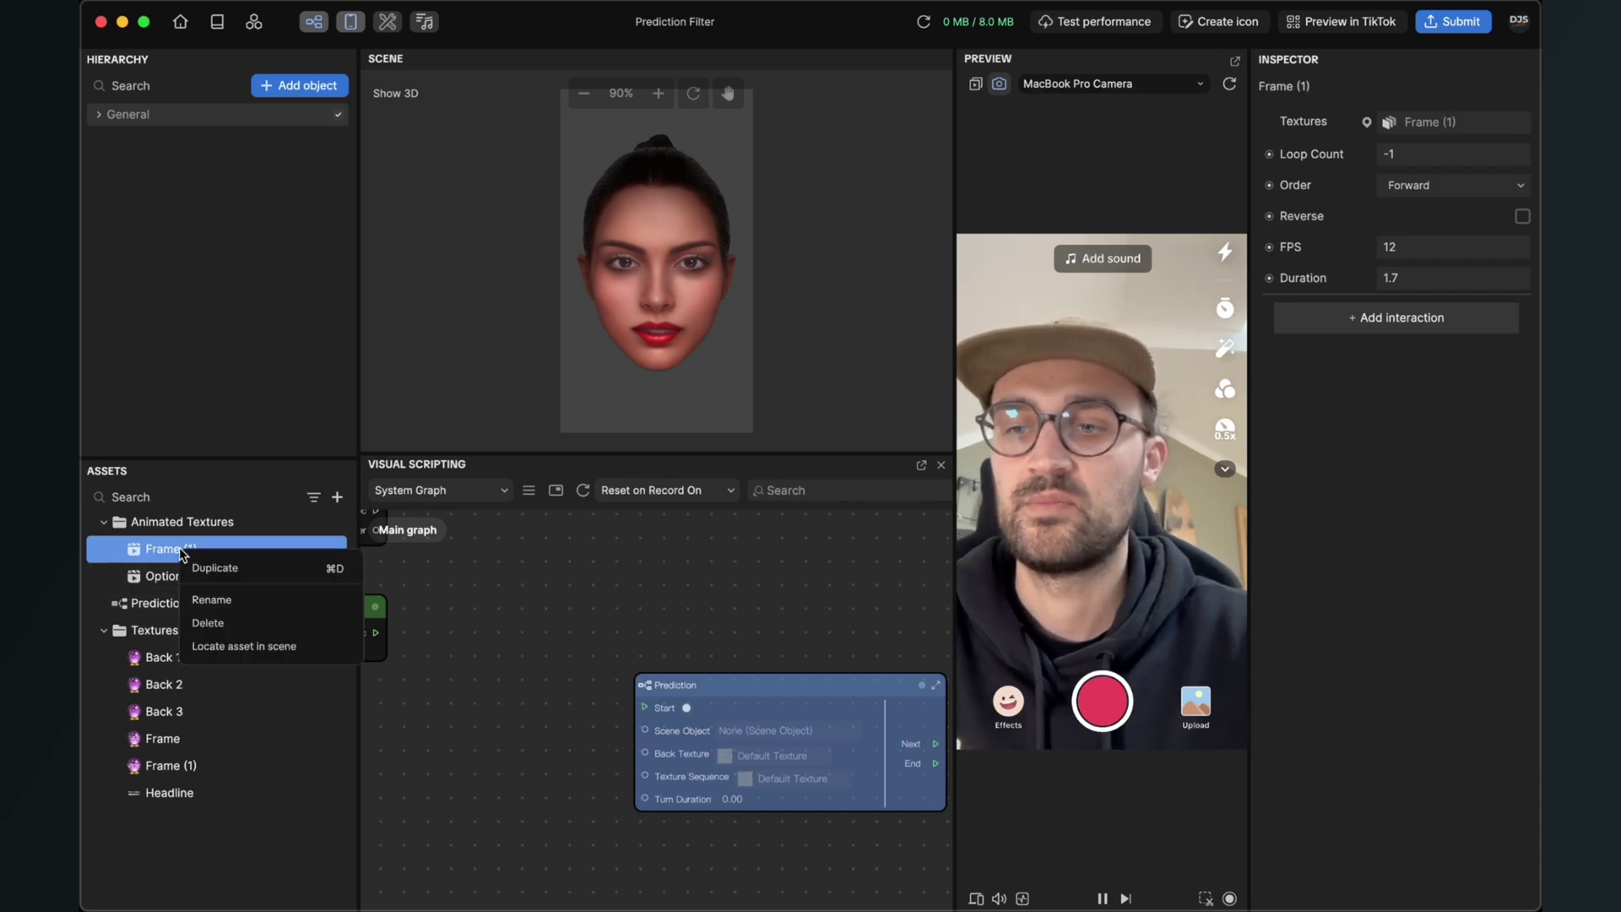
pyautogui.click(237, 614)
pyautogui.write('Option ')
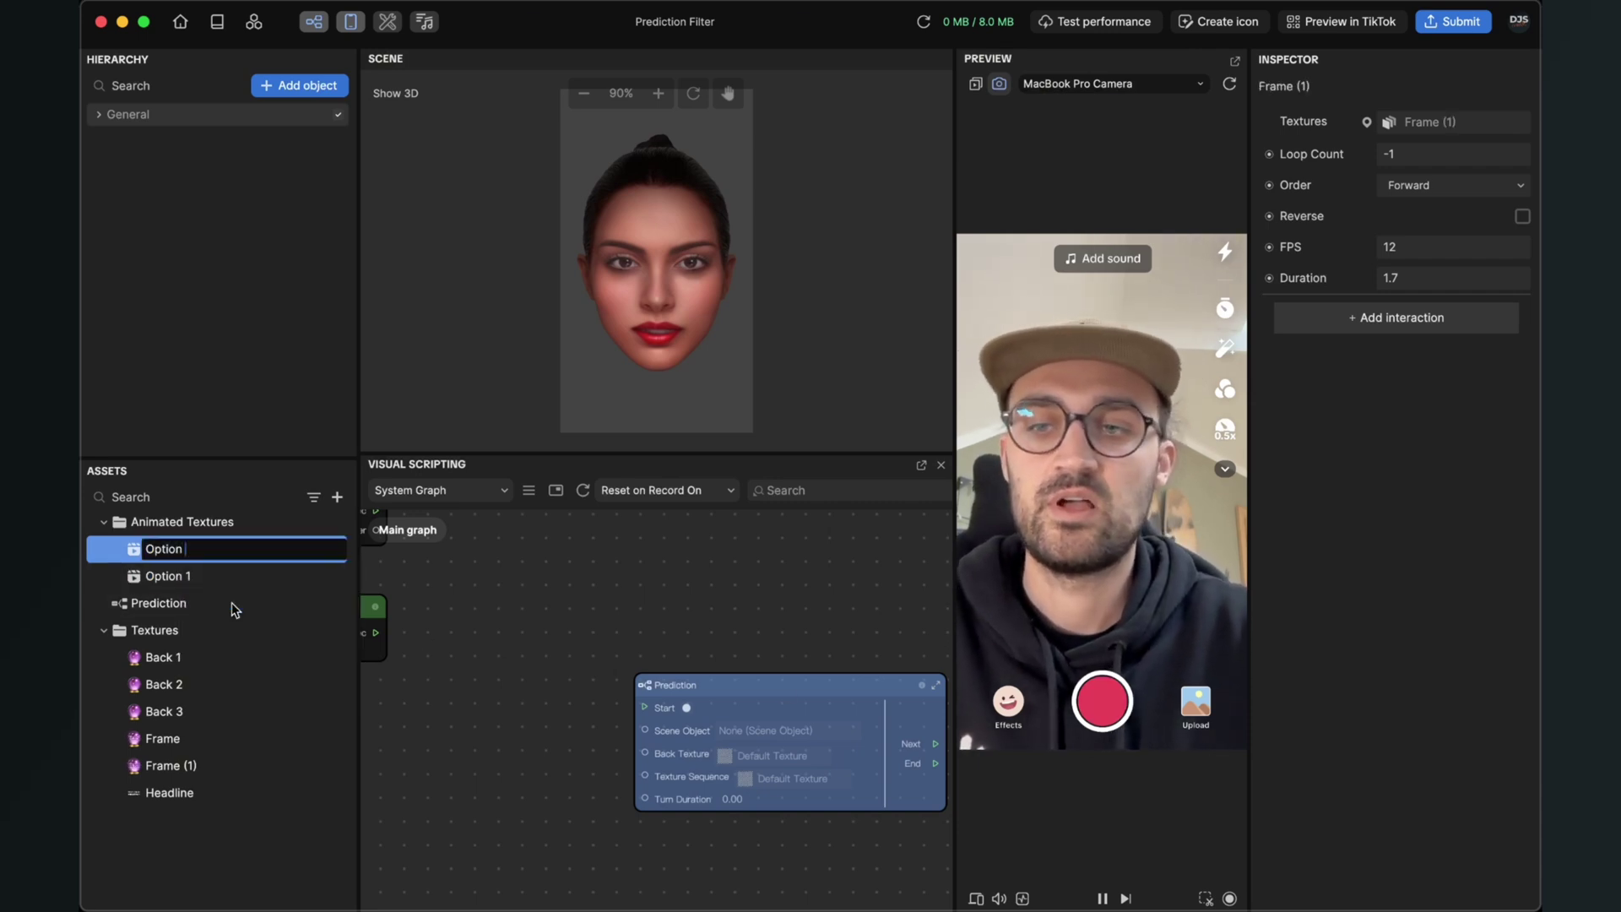
pyautogui.write('1')
pyautogui.press('Return')
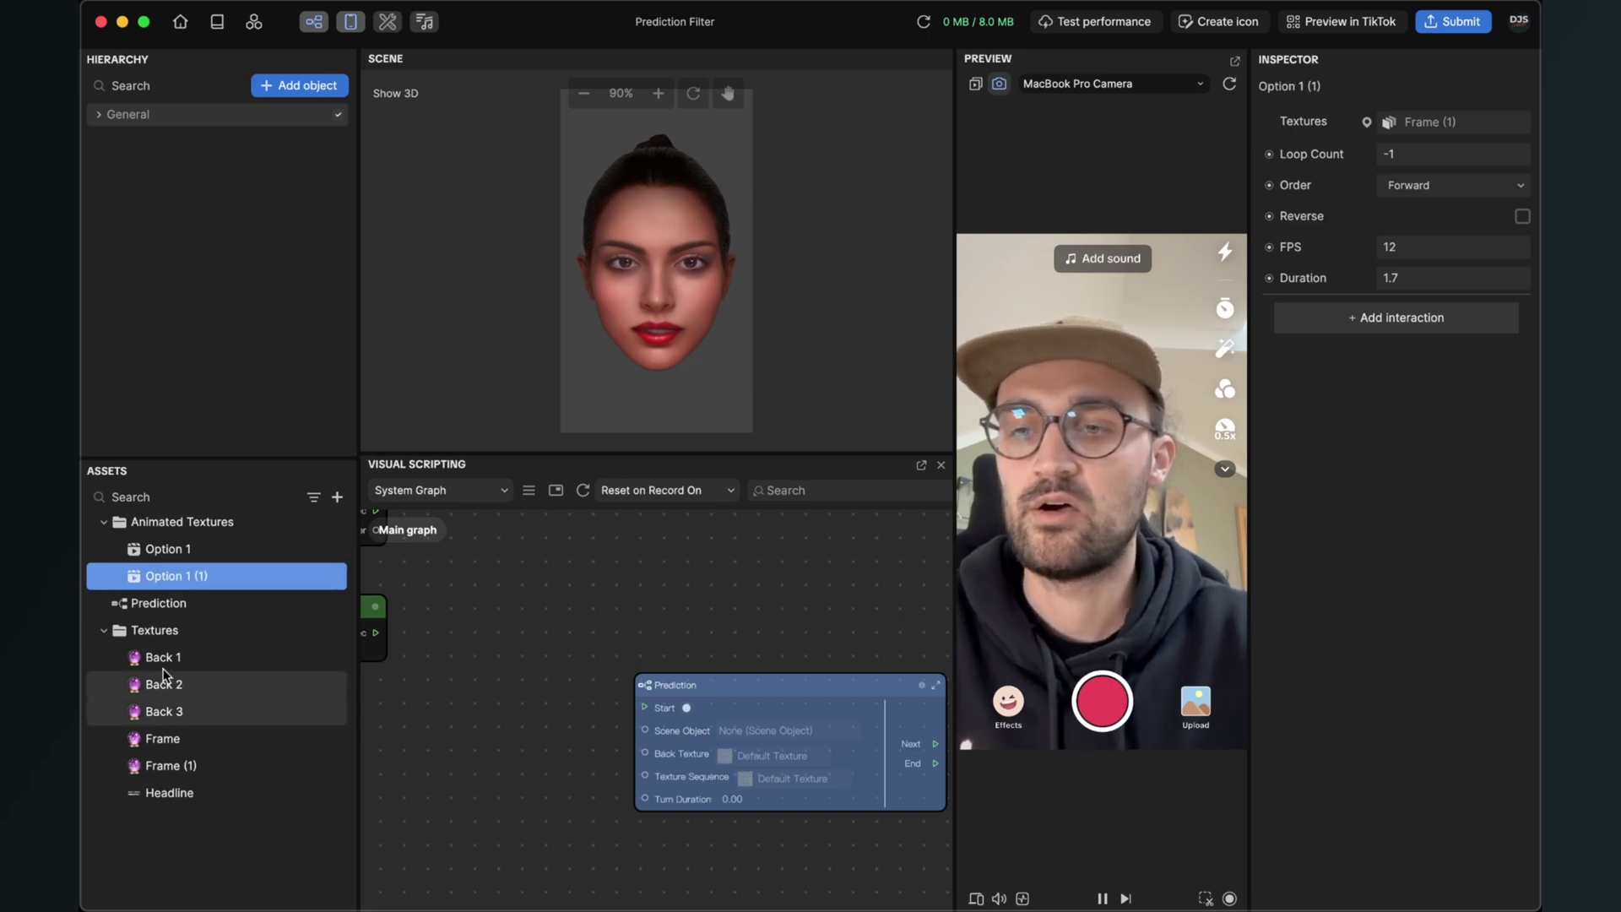
# Rename the texture sequence "Frame" in the Textures folder as "Option 1"
pyautogui.click(166, 742)
pyautogui.rightClick(165, 742)
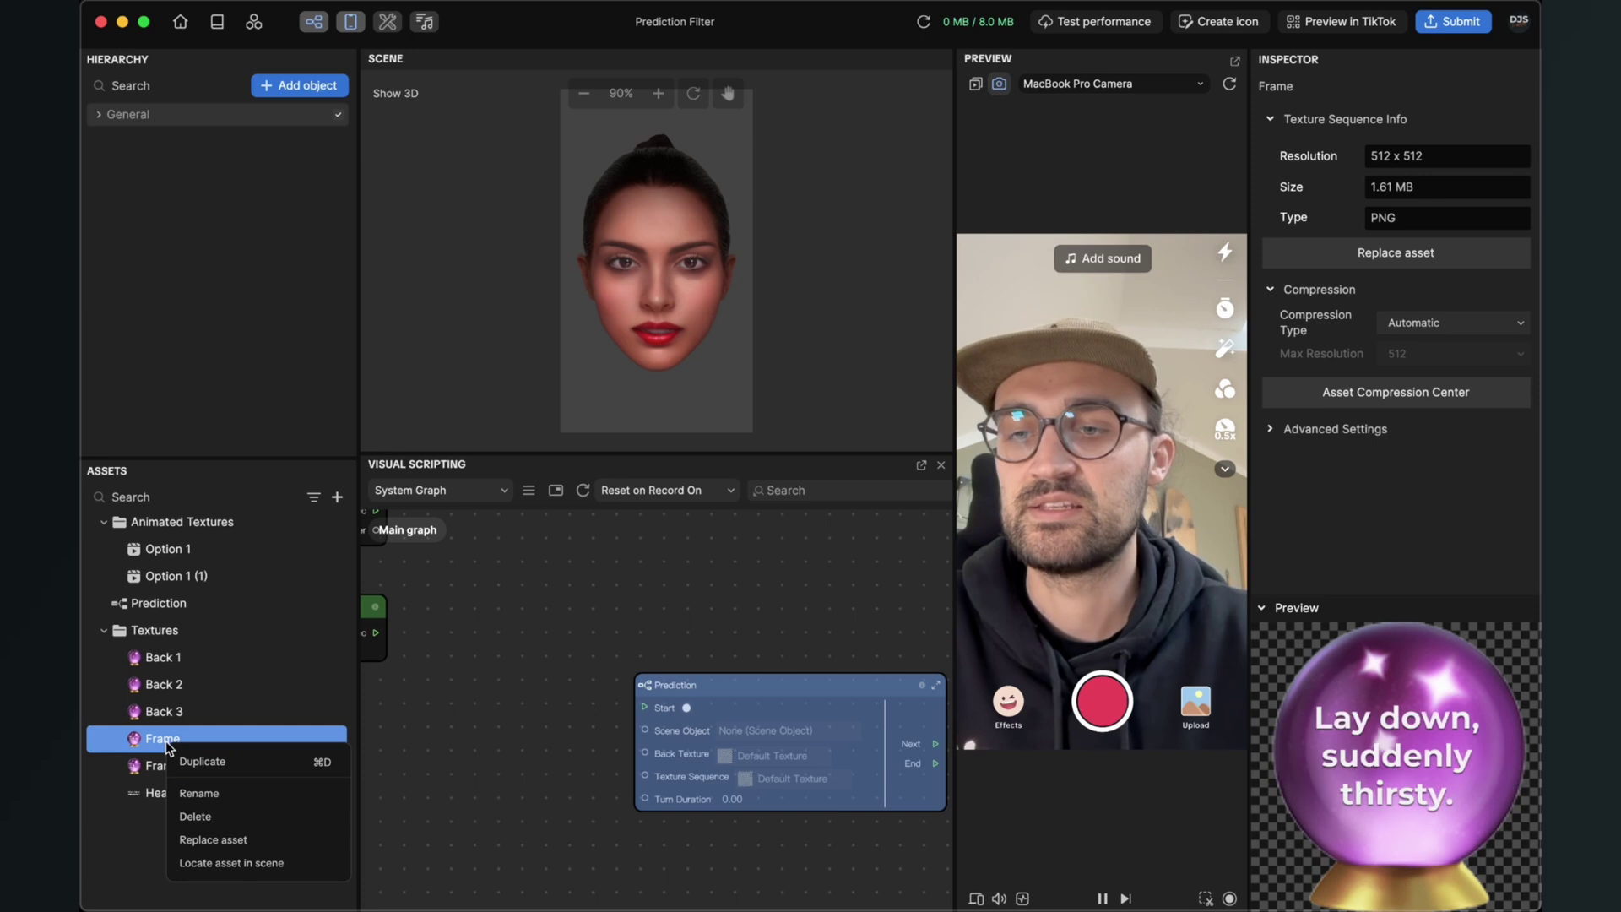
pyautogui.click(213, 792)
pyautogui.write('Option')
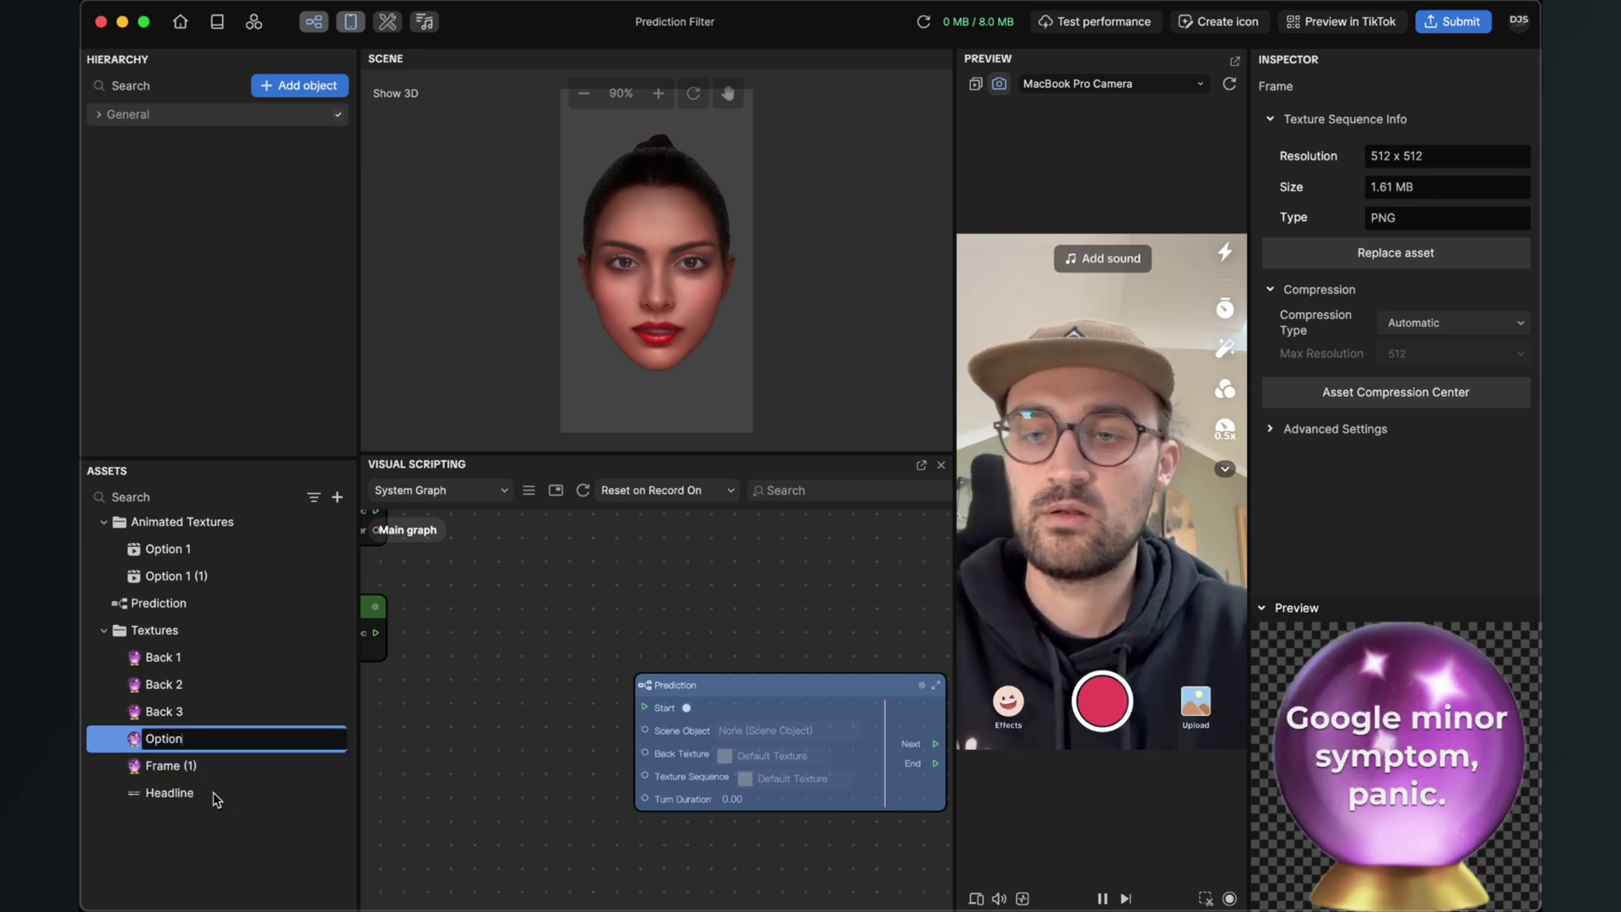
pyautogui.write(' 1')
pyautogui.press('Return')
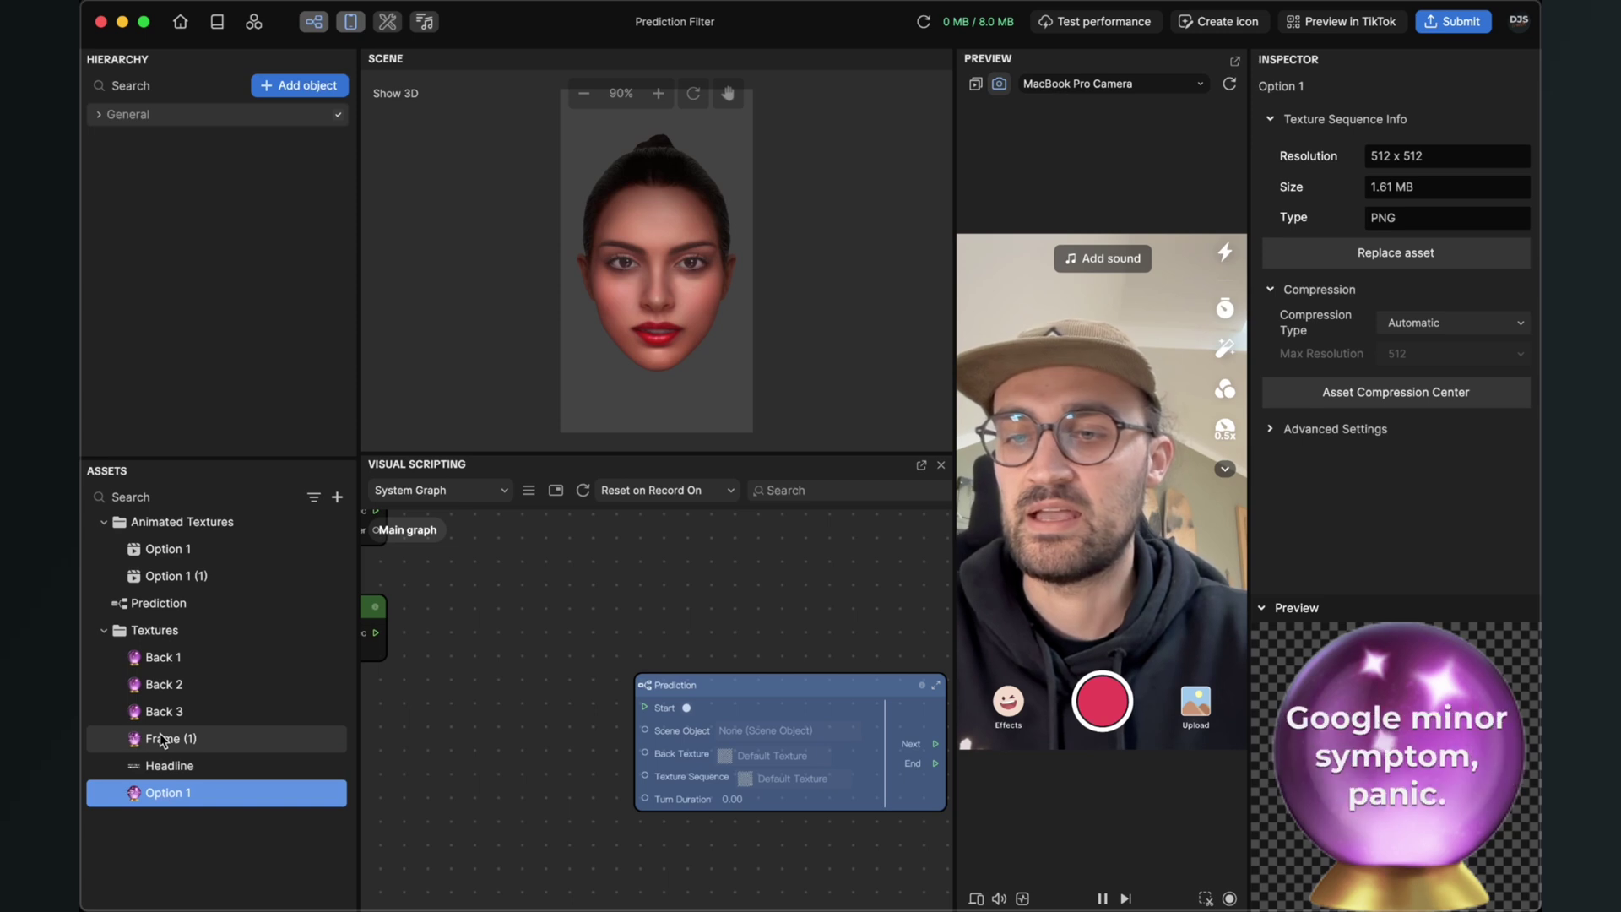
# Rename the texture sequence "Frame (1)" in the Textures folder as "Option 2"
pyautogui.click(159, 733)
pyautogui.rightClick(172, 735)
pyautogui.click(201, 785)
pyautogui.write('Option 2')
pyautogui.press('Return')
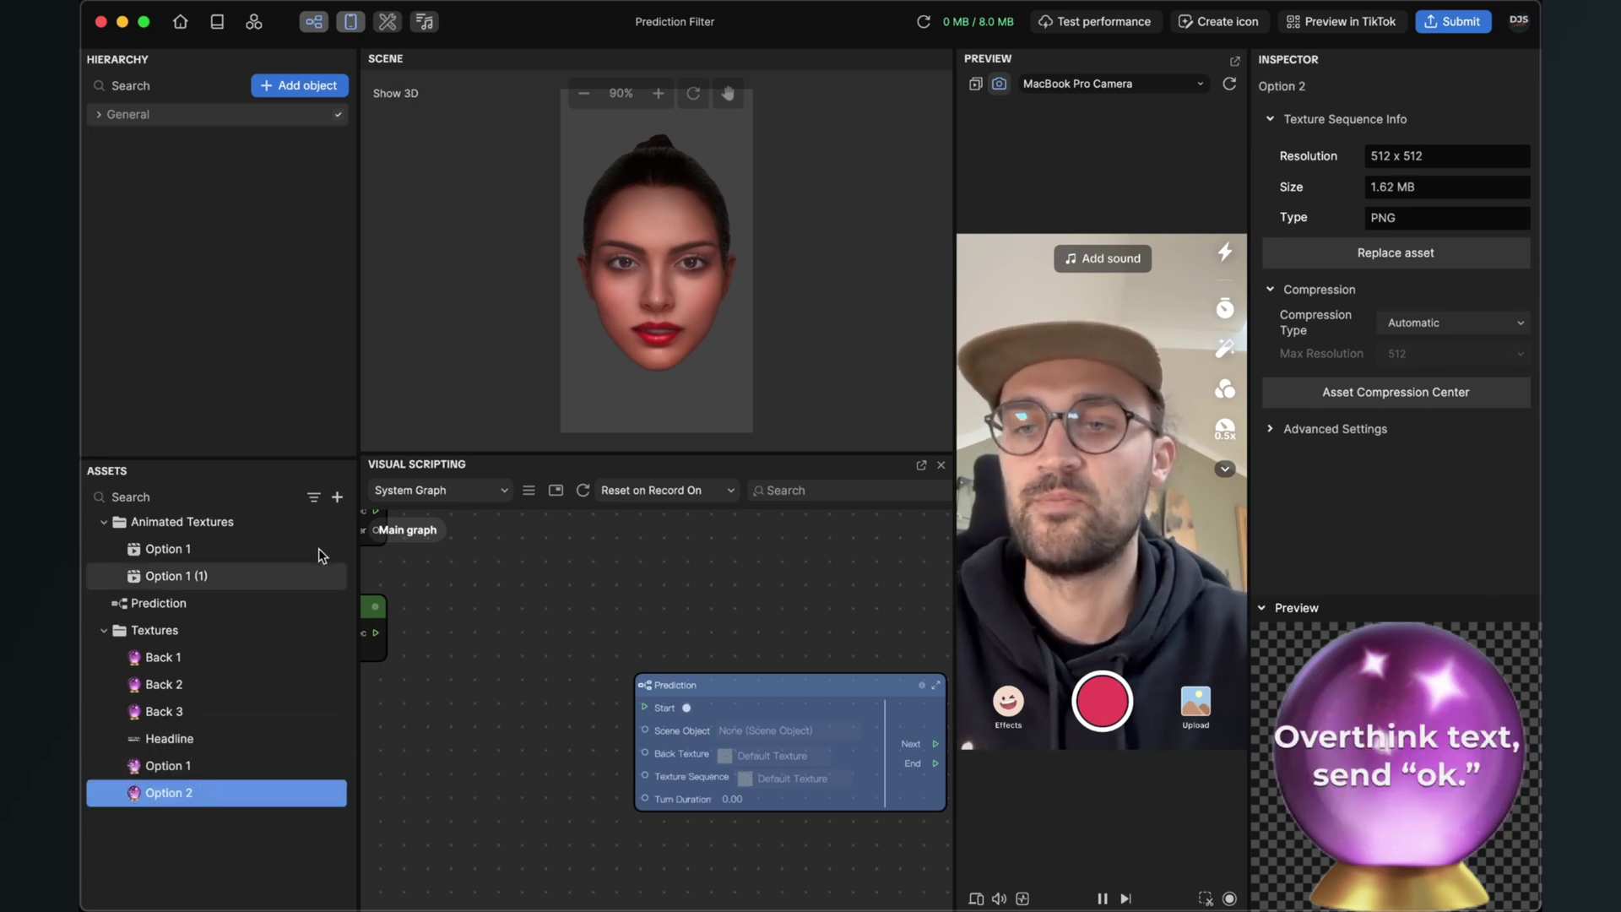
# Import Frame 41.png through Frame 60.png from the Options folder as a third texture sequence
pyautogui.click(337, 497)
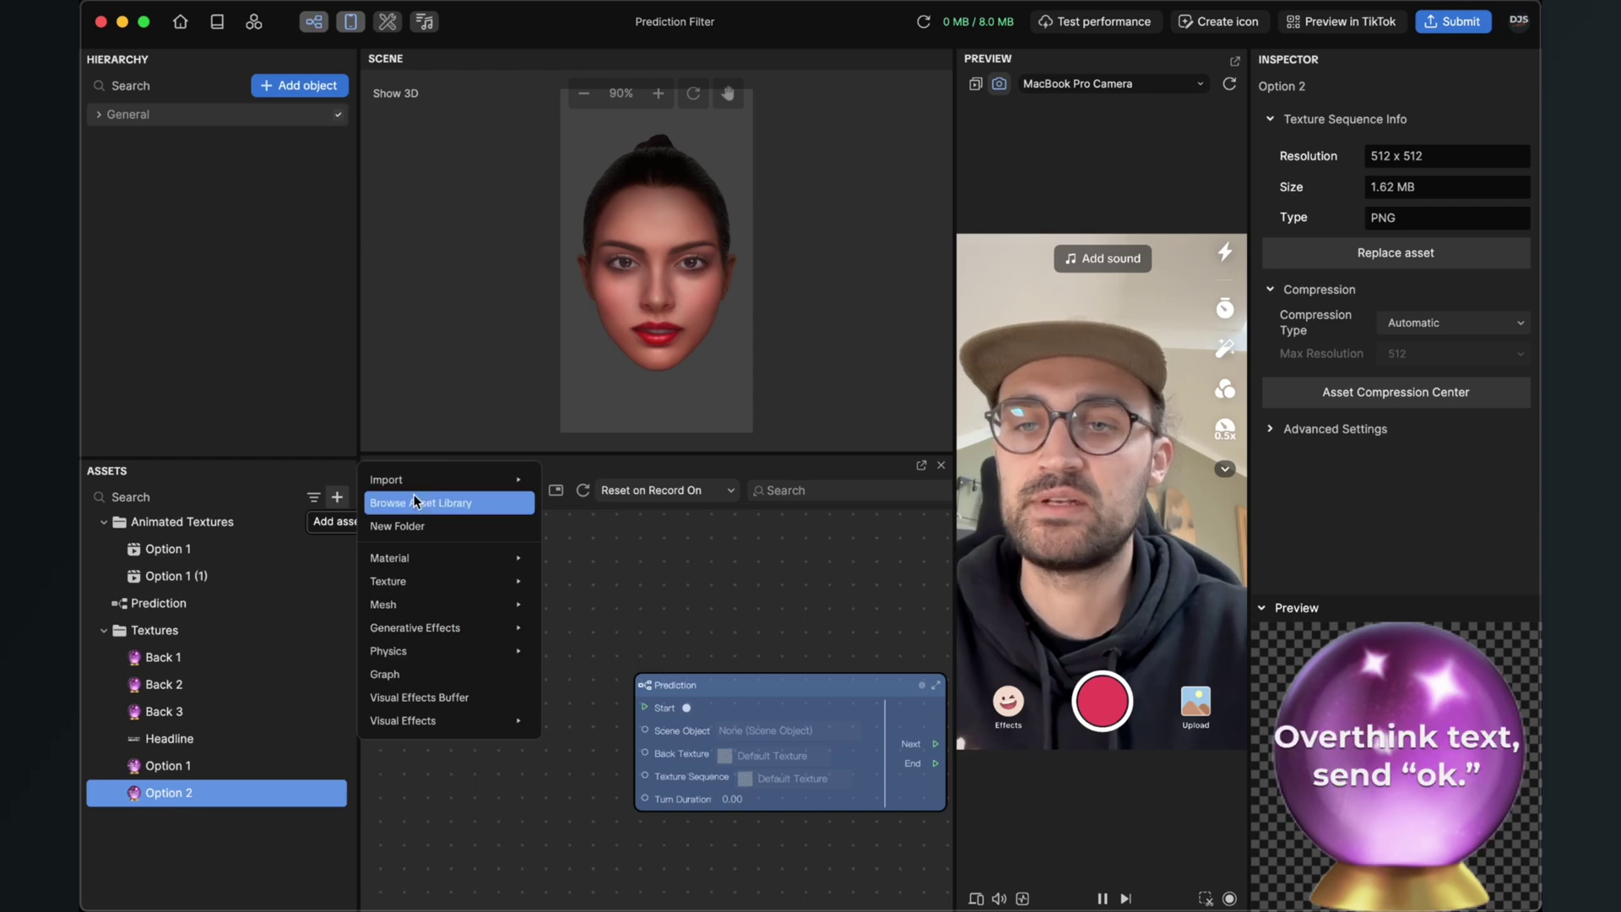
pyautogui.moveTo(405, 478)
pyautogui.click(608, 338)
pyautogui.scroll(-10, 976, 346)
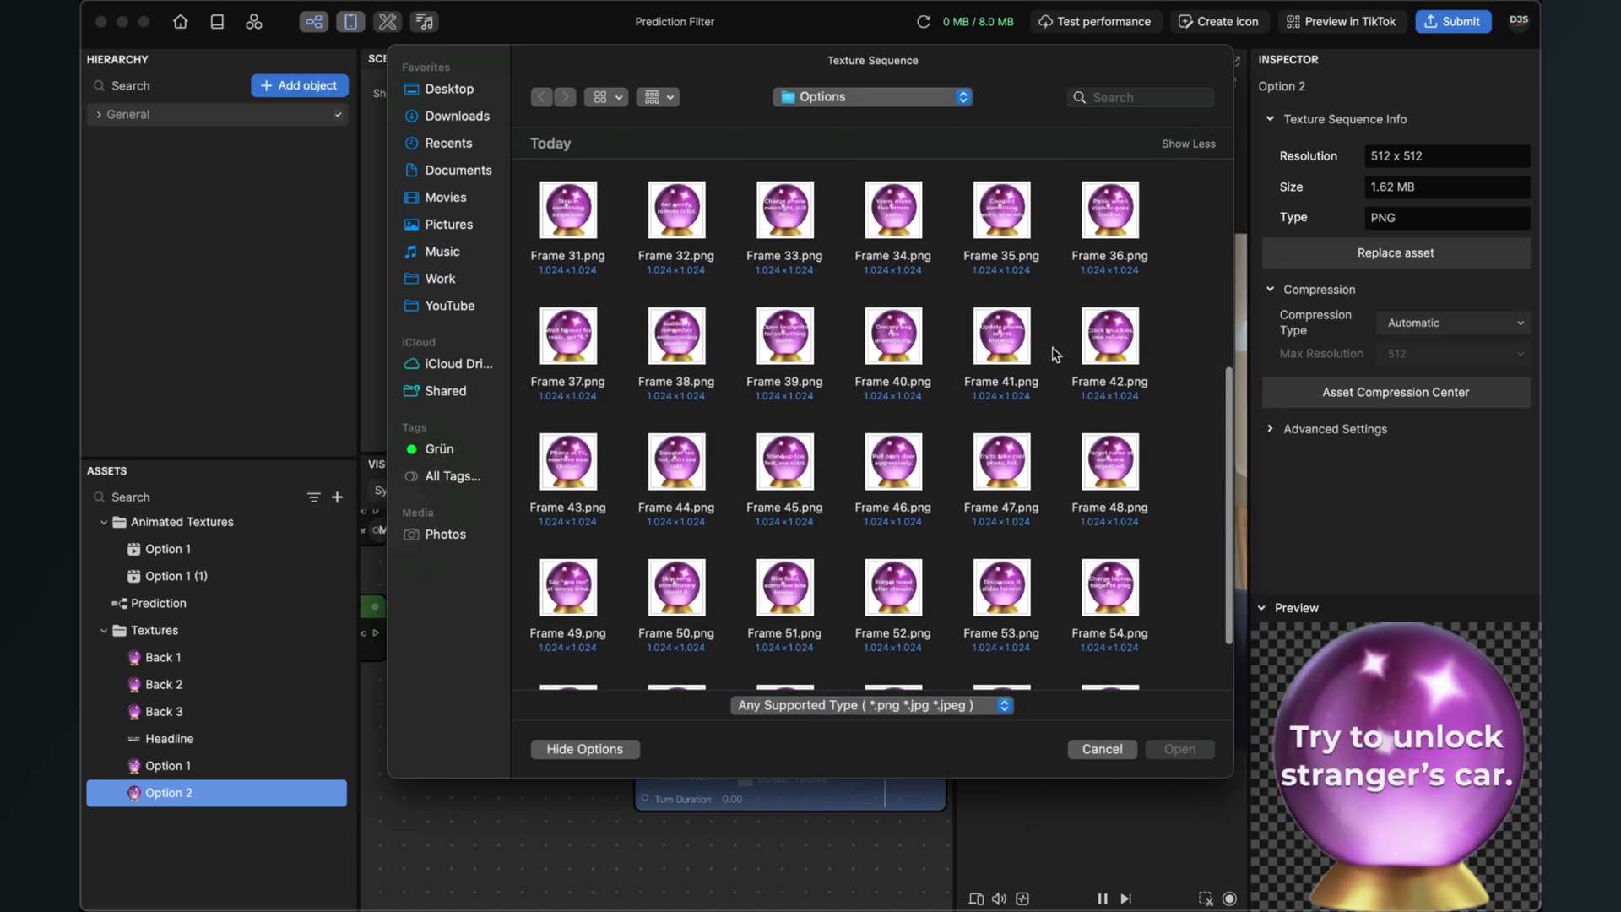
pyautogui.moveTo(1166, 311); pyautogui.dragTo(971, 380)
pyautogui.scroll(-3, 1106, 571)
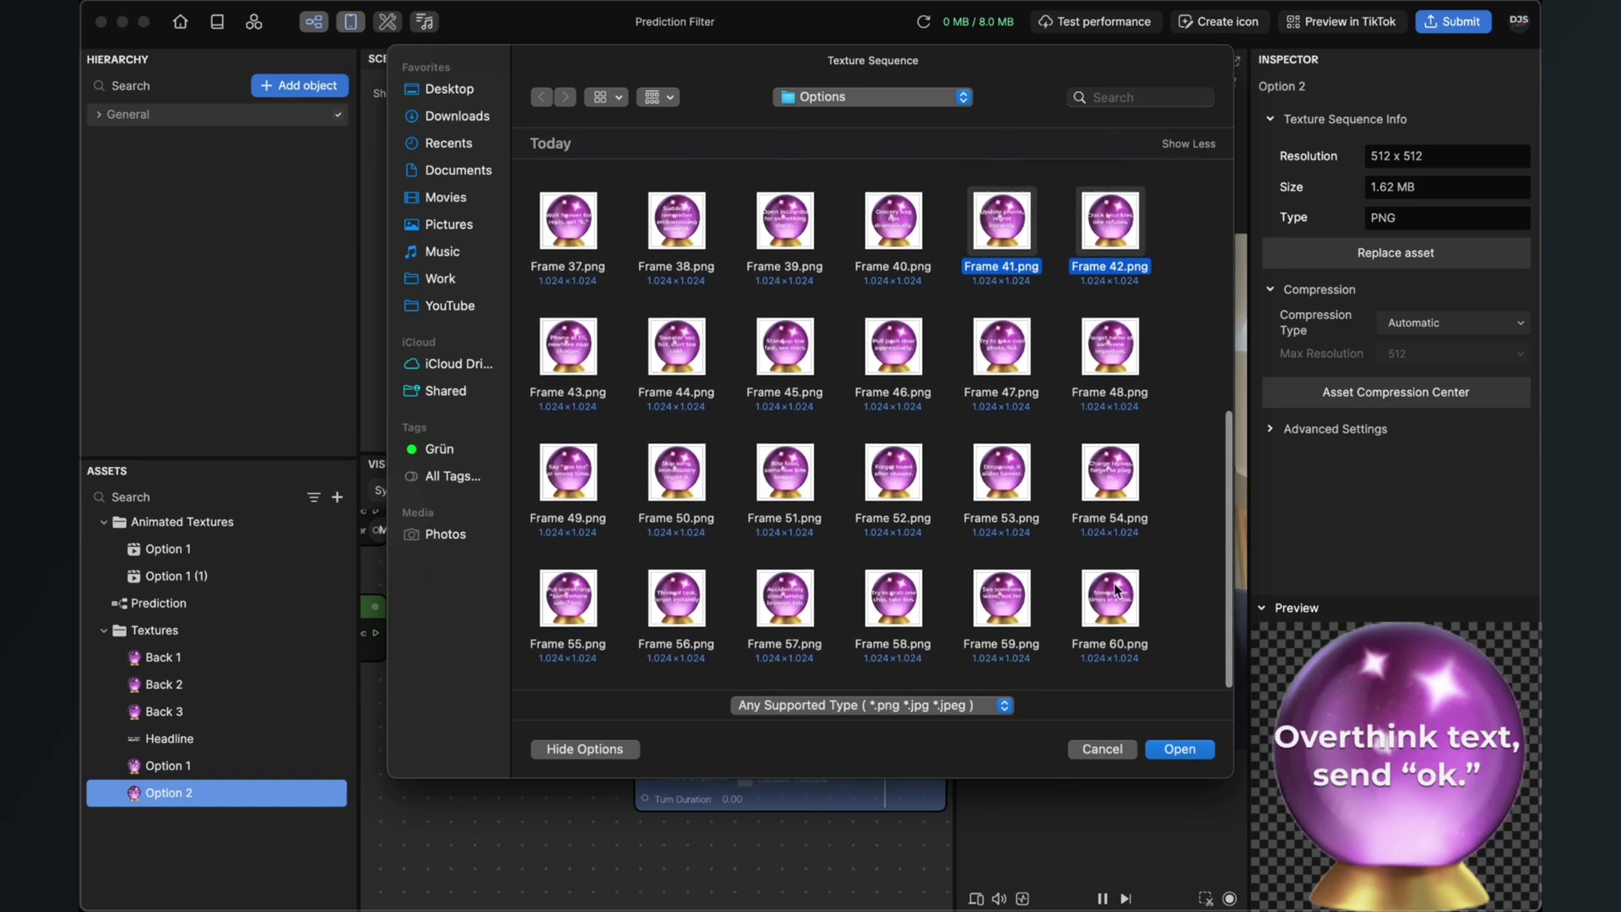
pyautogui.keyDown('shift'); pyautogui.moveTo(1174, 650); pyautogui.dragTo(561, 346); pyautogui.keyUp('shift')
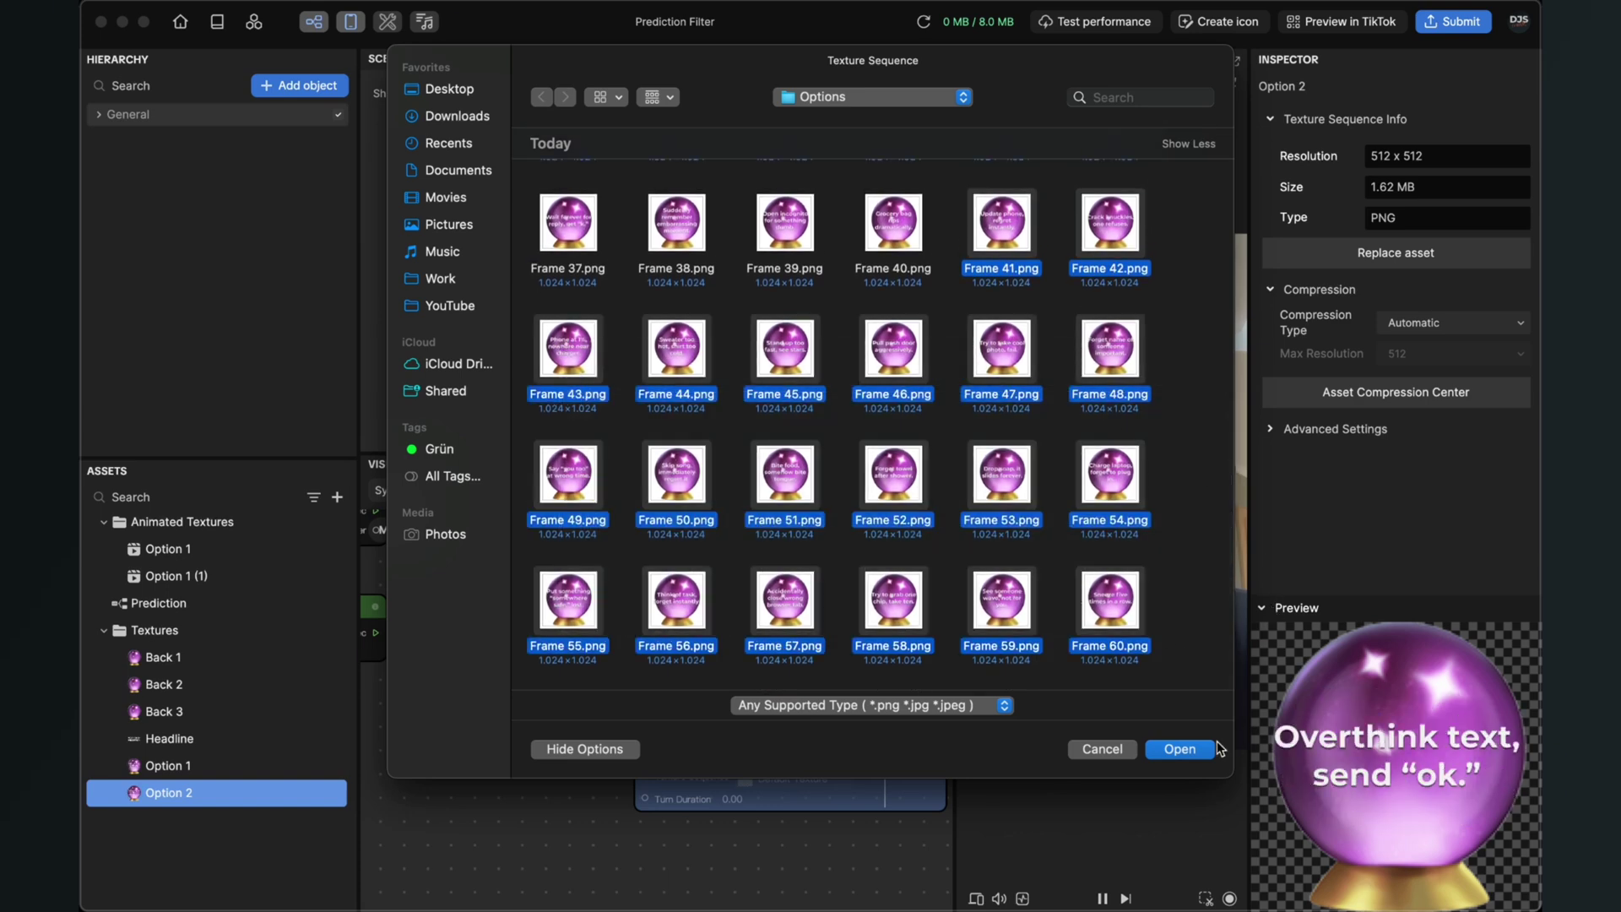
pyautogui.click(1181, 750)
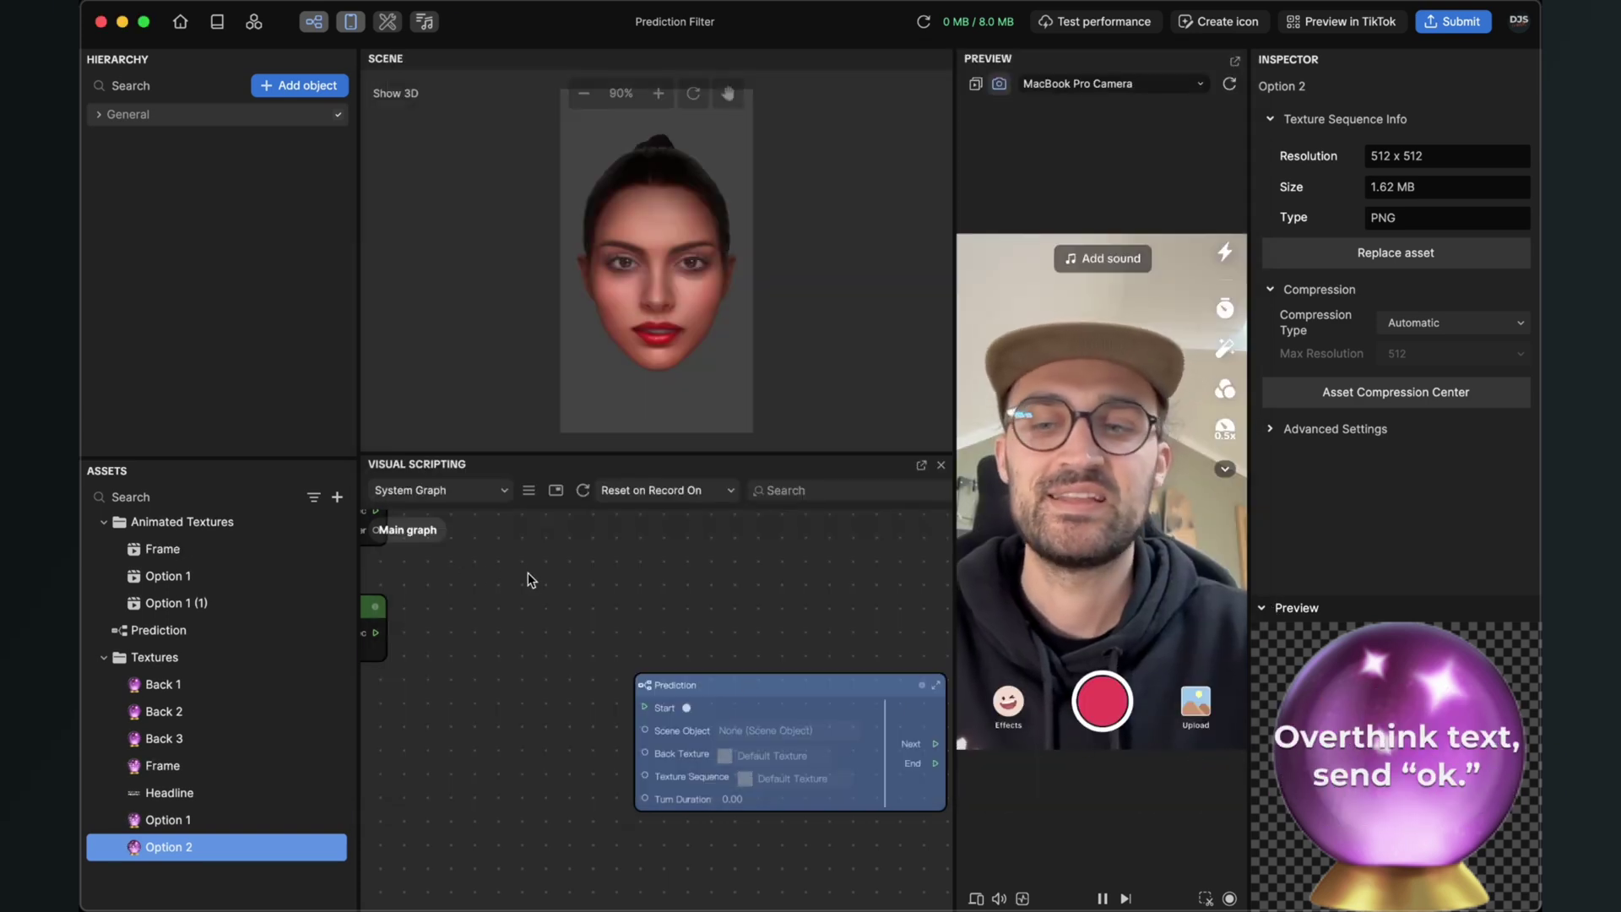
# Rename the animated texture "Option 1 (1)" as "Option 2"
pyautogui.click(167, 598)
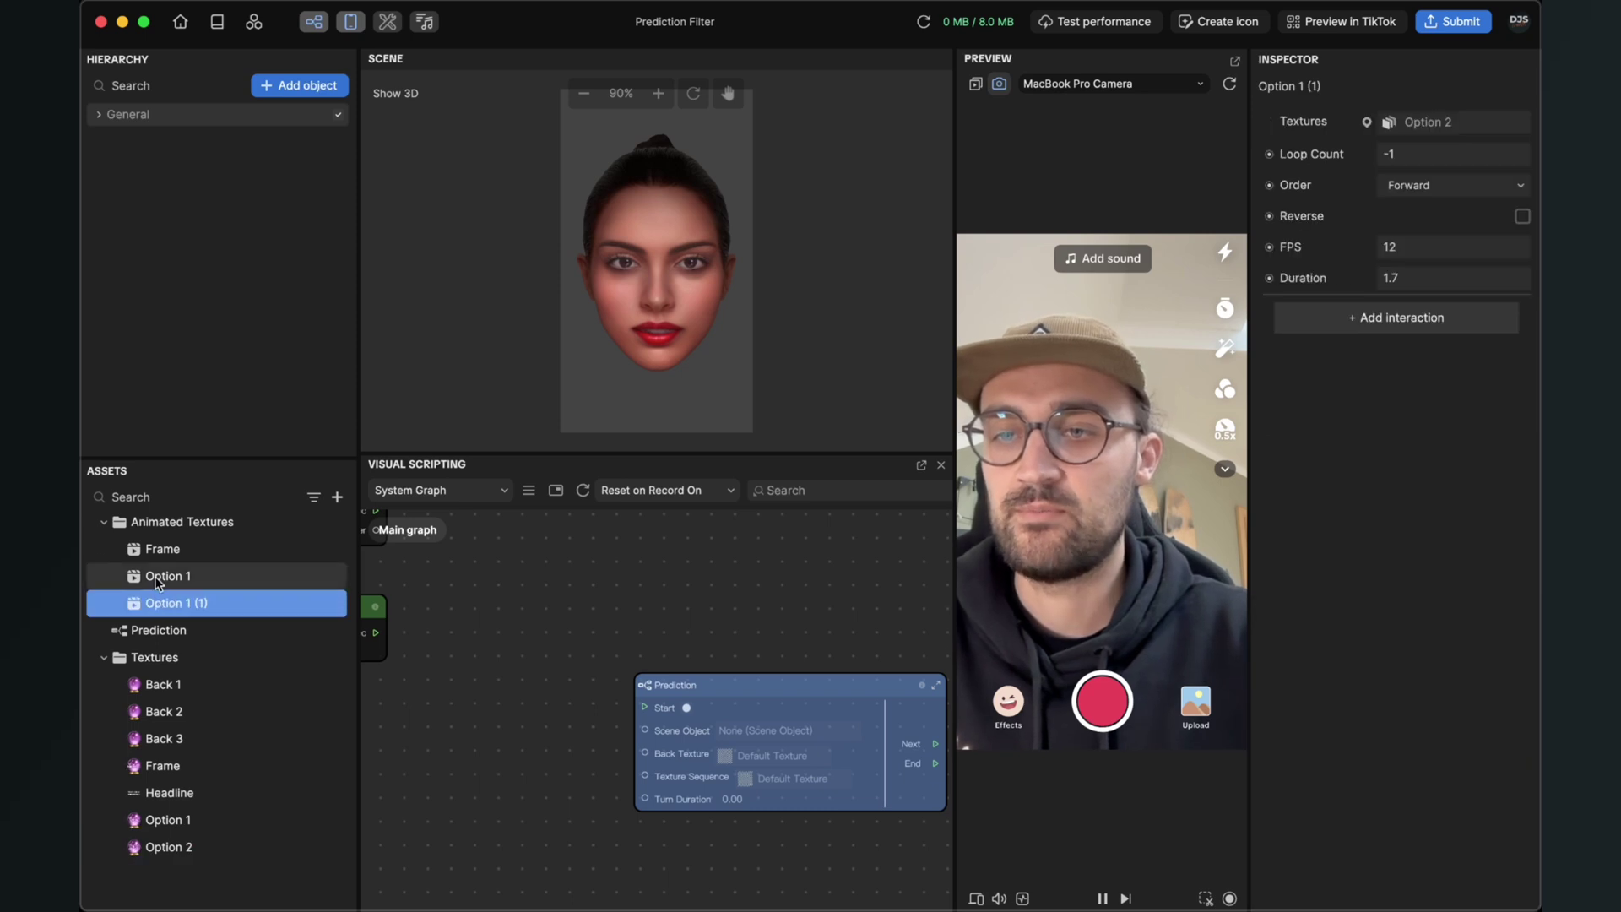
pyautogui.click(168, 548)
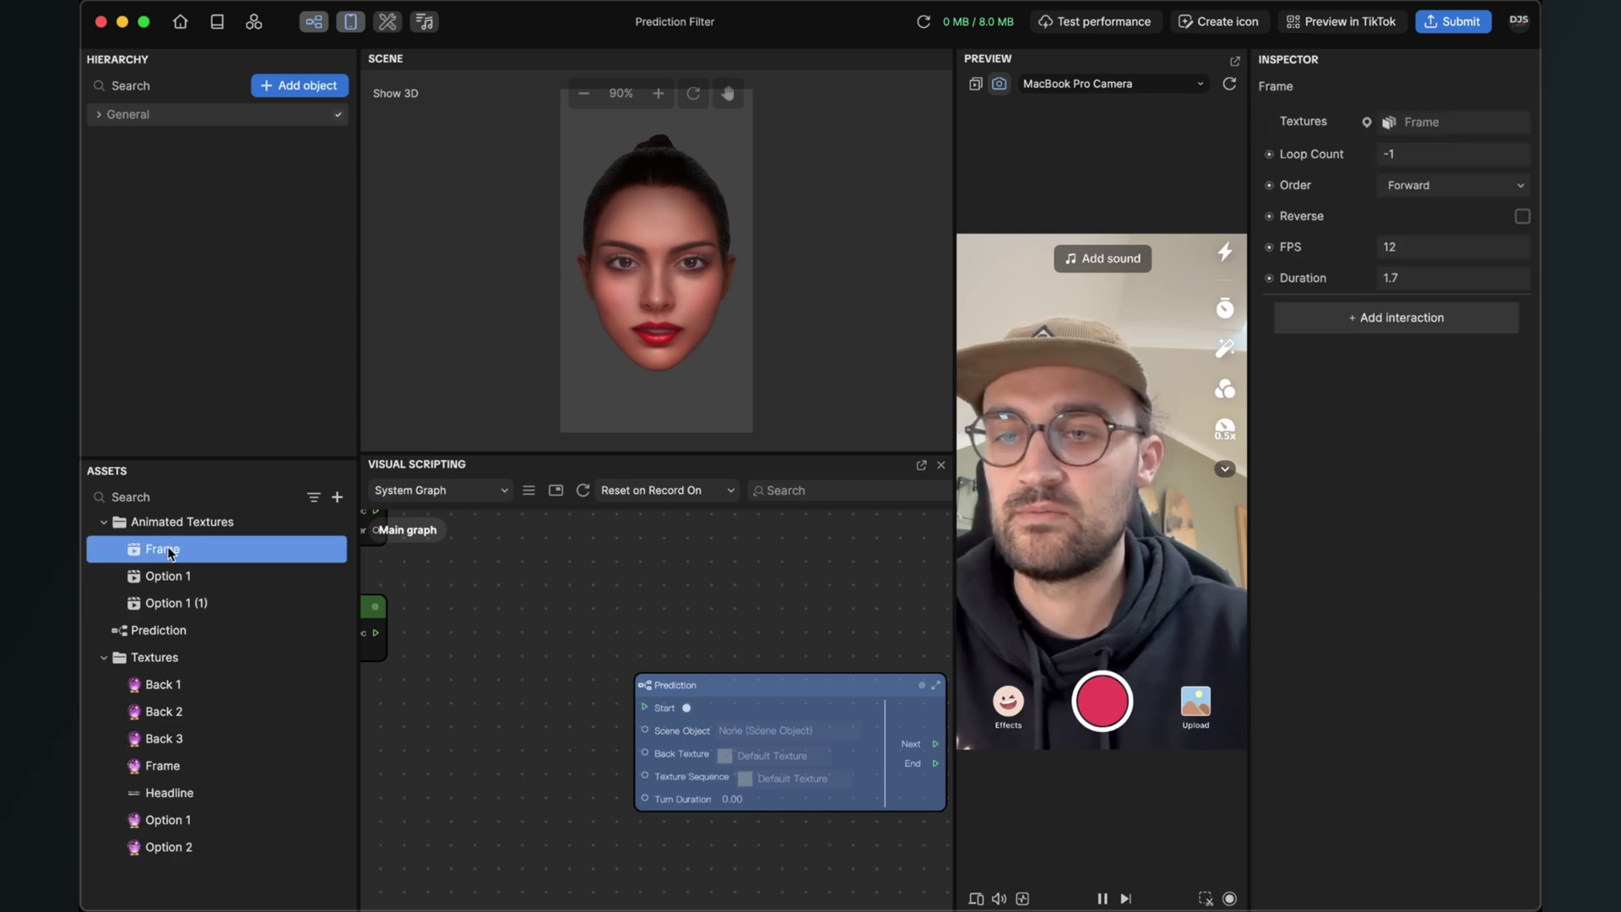
pyautogui.click(157, 604)
pyautogui.rightClick(159, 608)
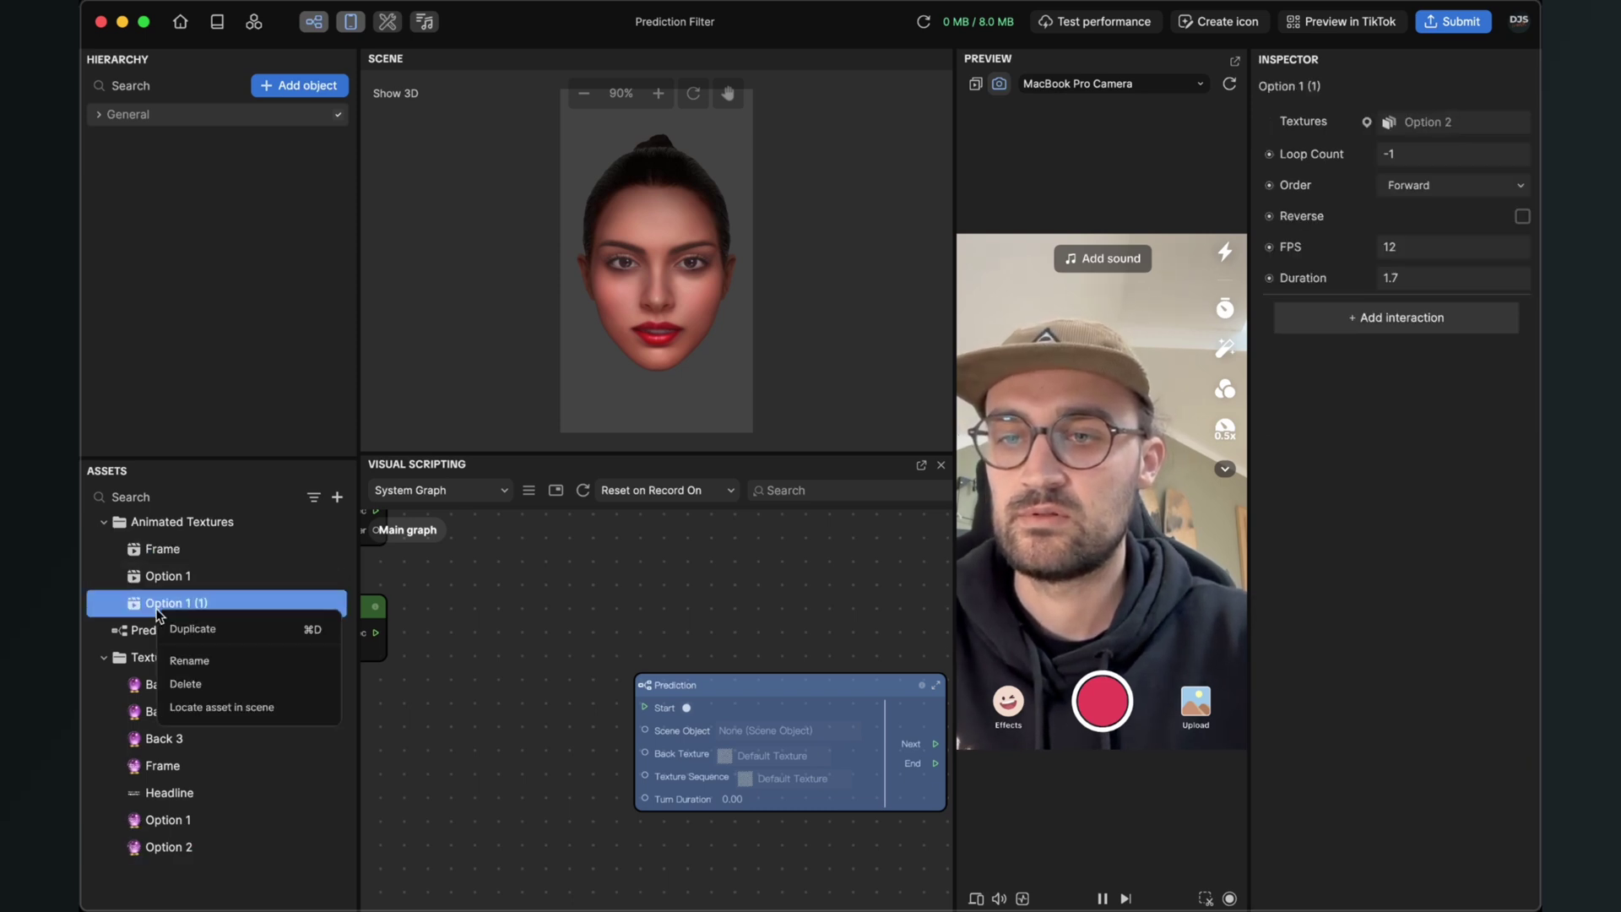
pyautogui.click(219, 670)
pyautogui.press('BackSpace')
pyautogui.press('BackSpace')
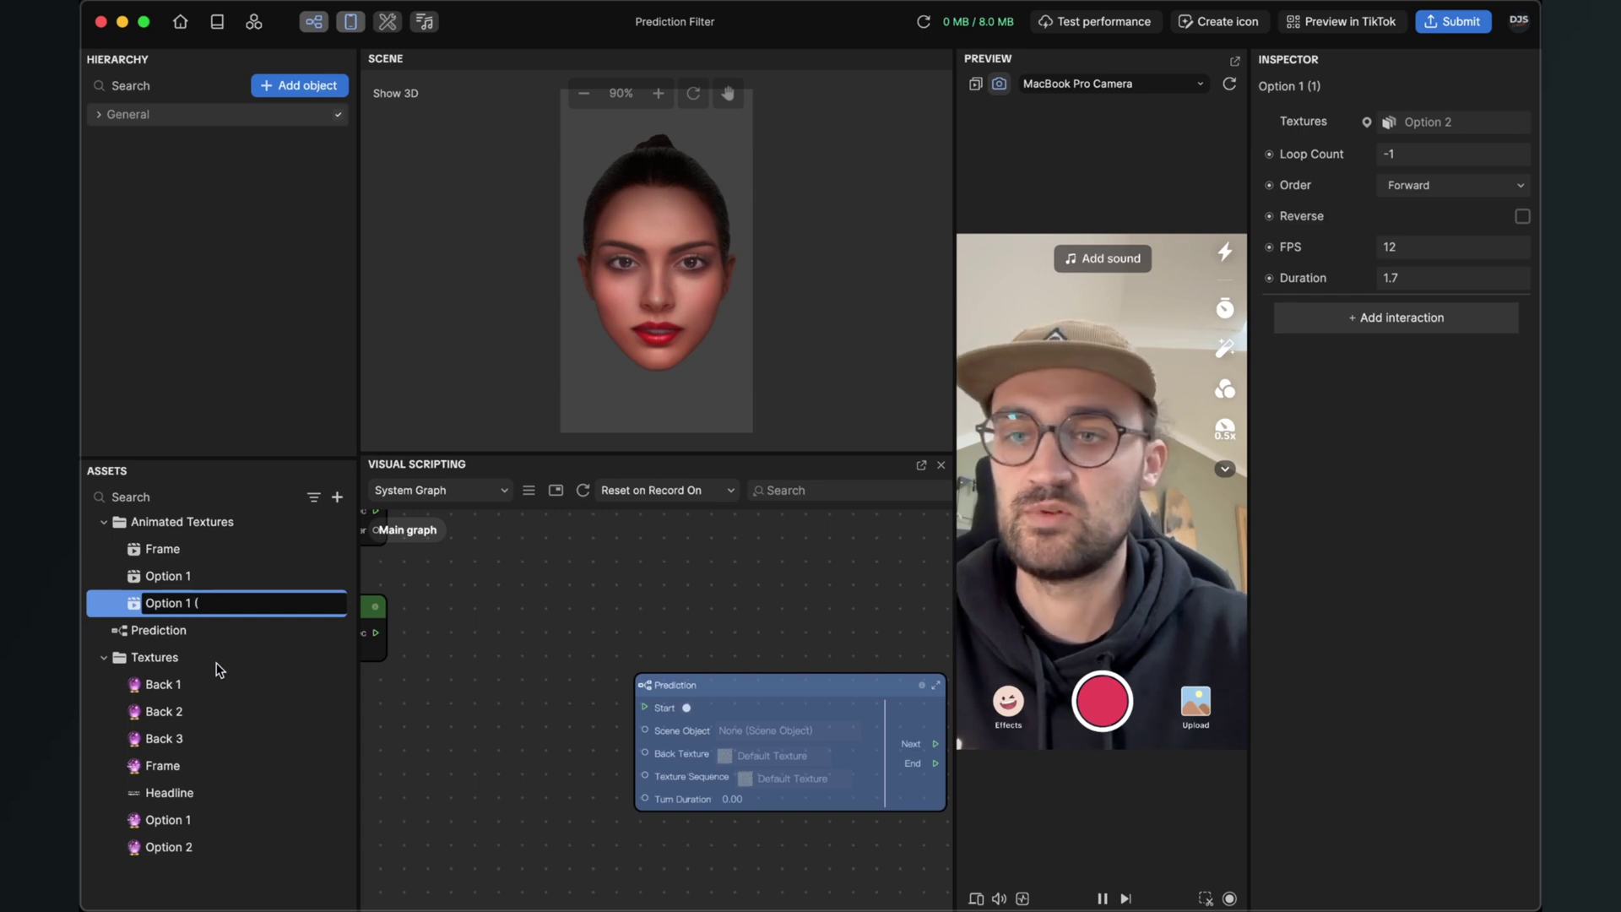
pyautogui.write('2')
pyautogui.press('Return')
# Rename the newly imported "Frame" animated texture and its matching texture sequence as "Option 3"
pyautogui.click(165, 549)
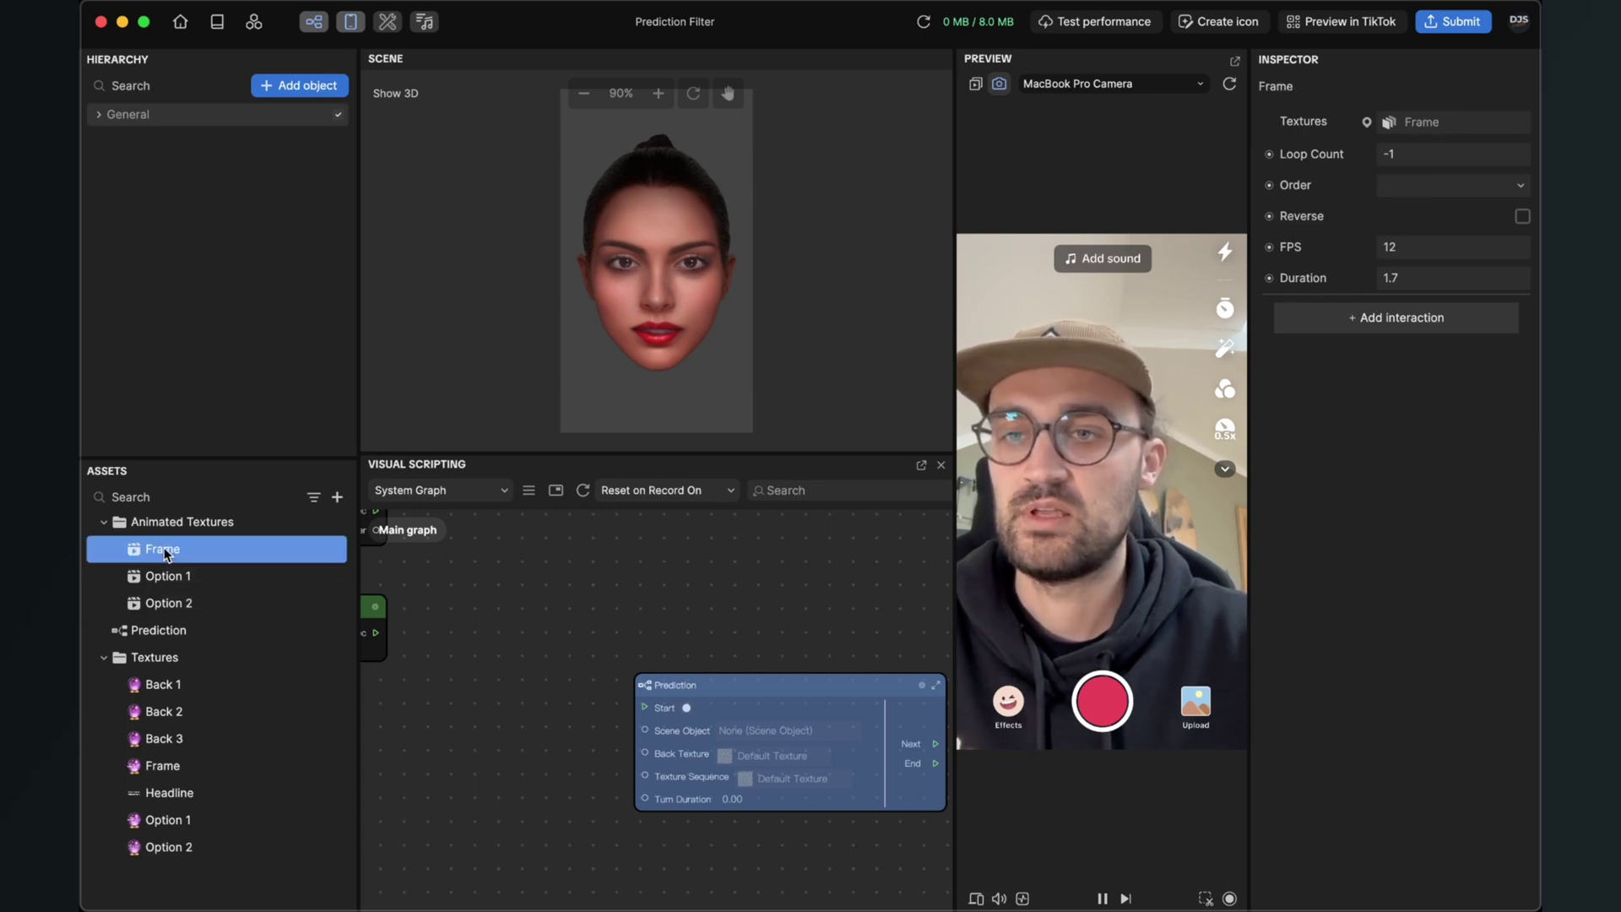
pyautogui.rightClick(163, 548)
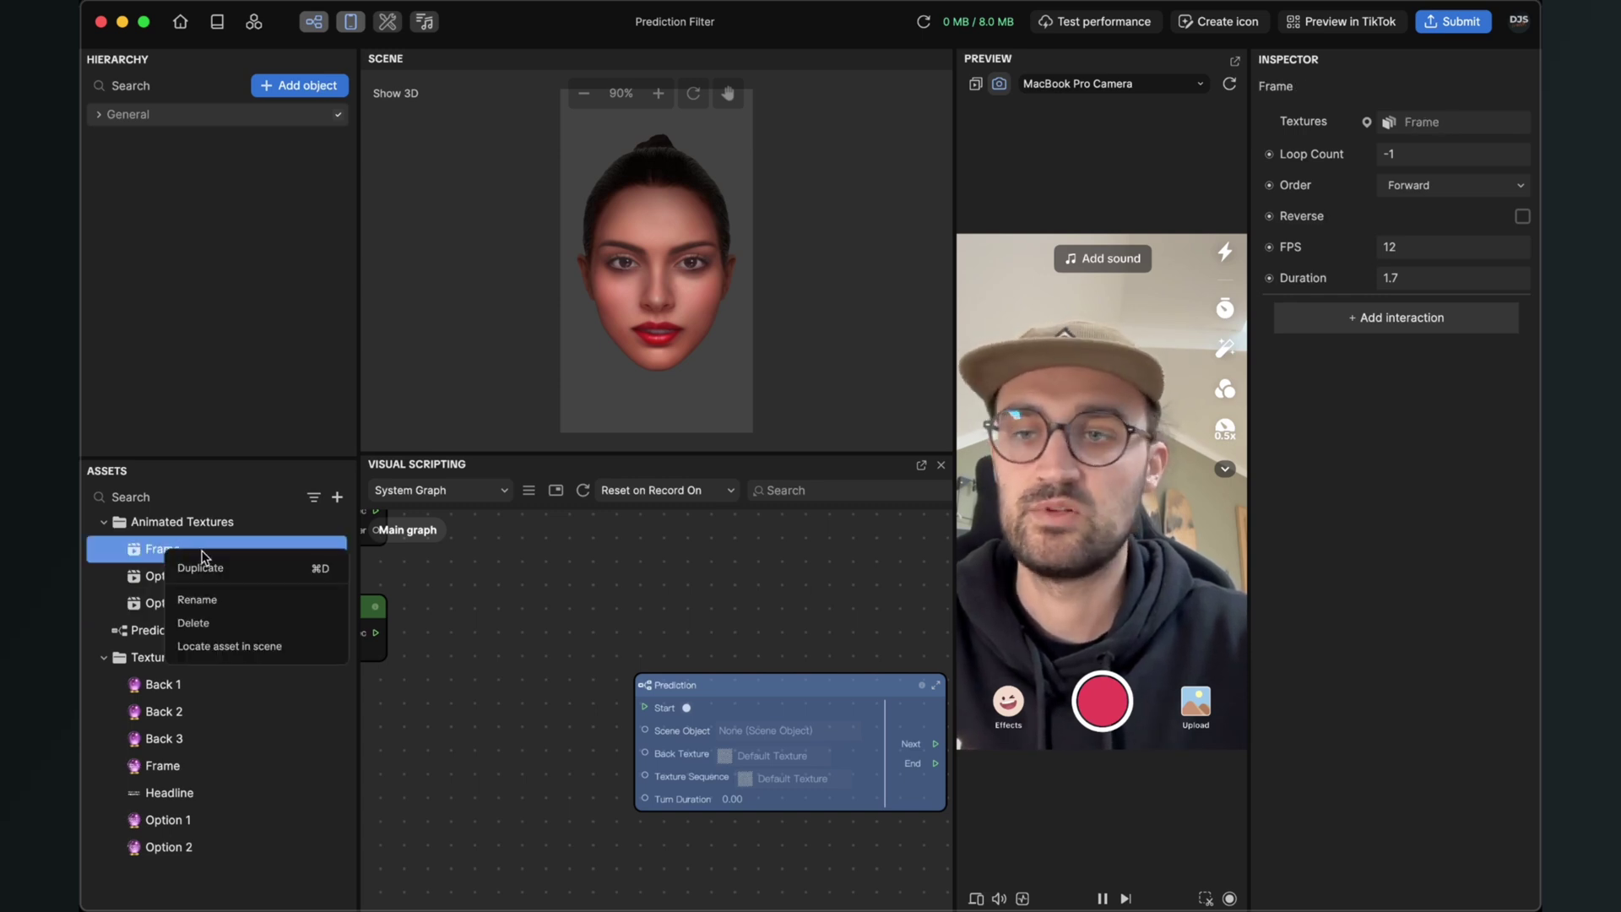
pyautogui.click(205, 601)
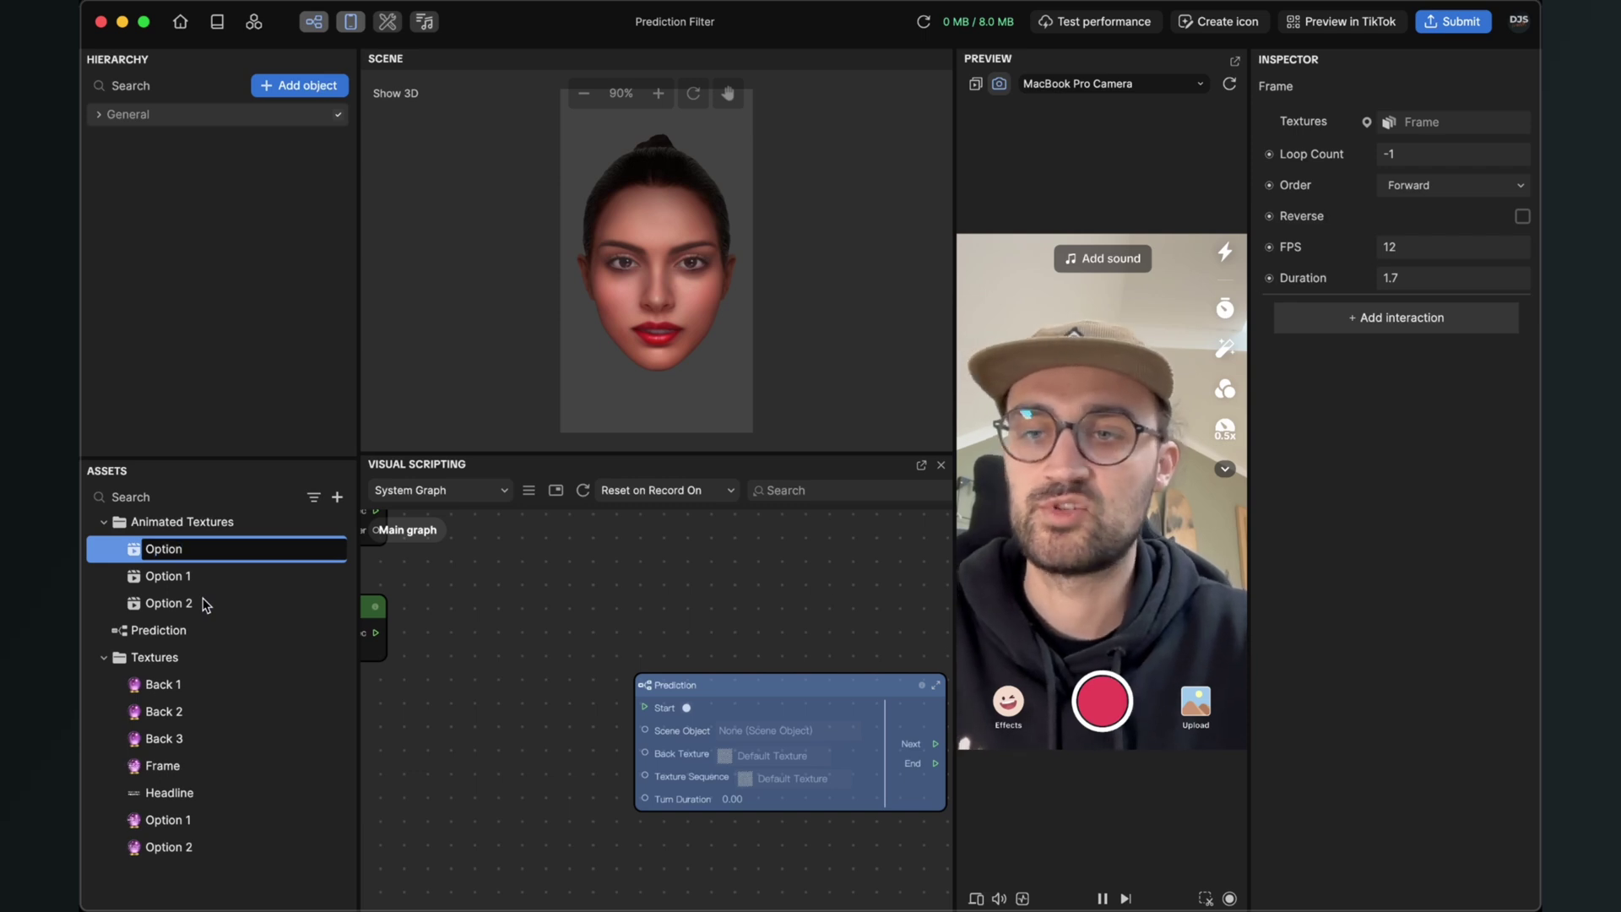
pyautogui.press('Return')
pyautogui.click(174, 765)
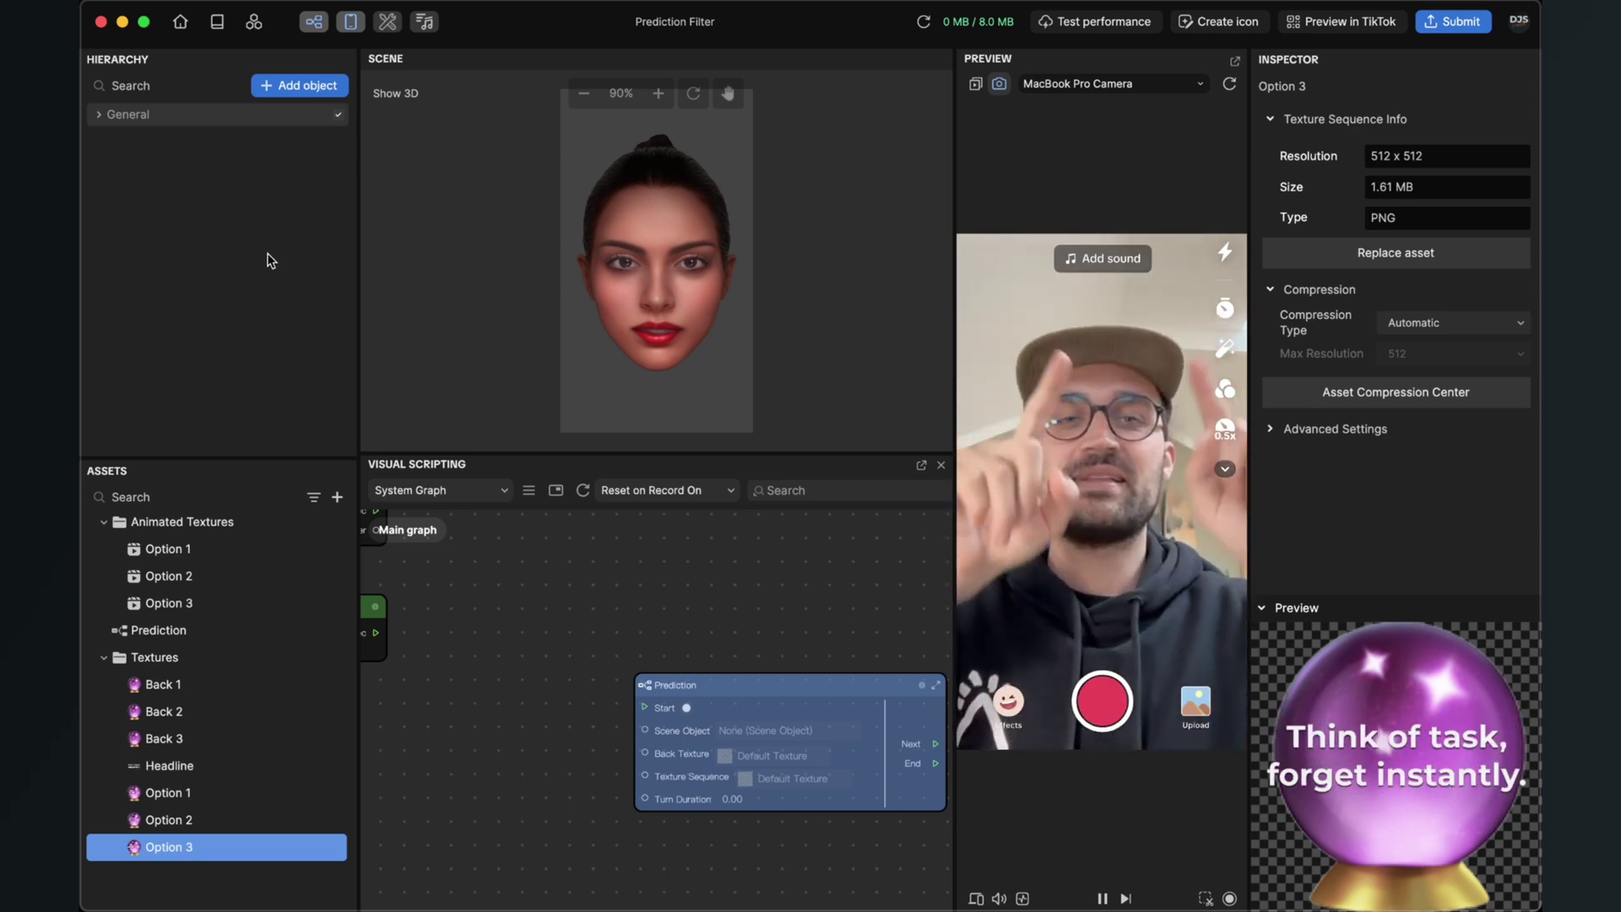
# Add a 3D image object to the scene and rename it "Headline"
pyautogui.click(318, 84)
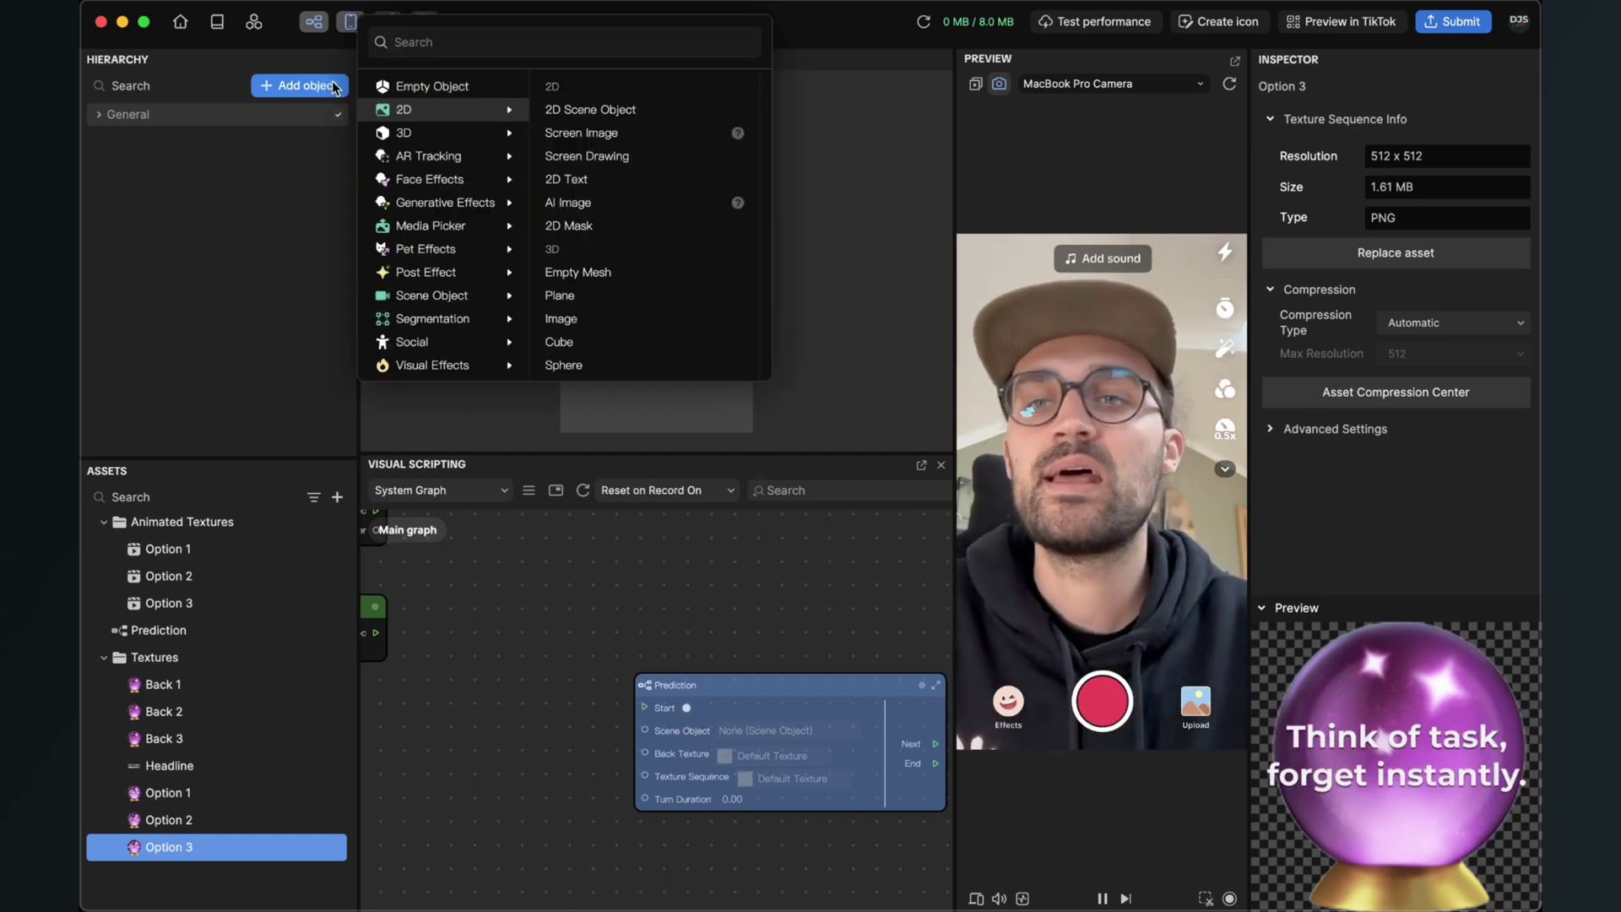
pyautogui.click(411, 133)
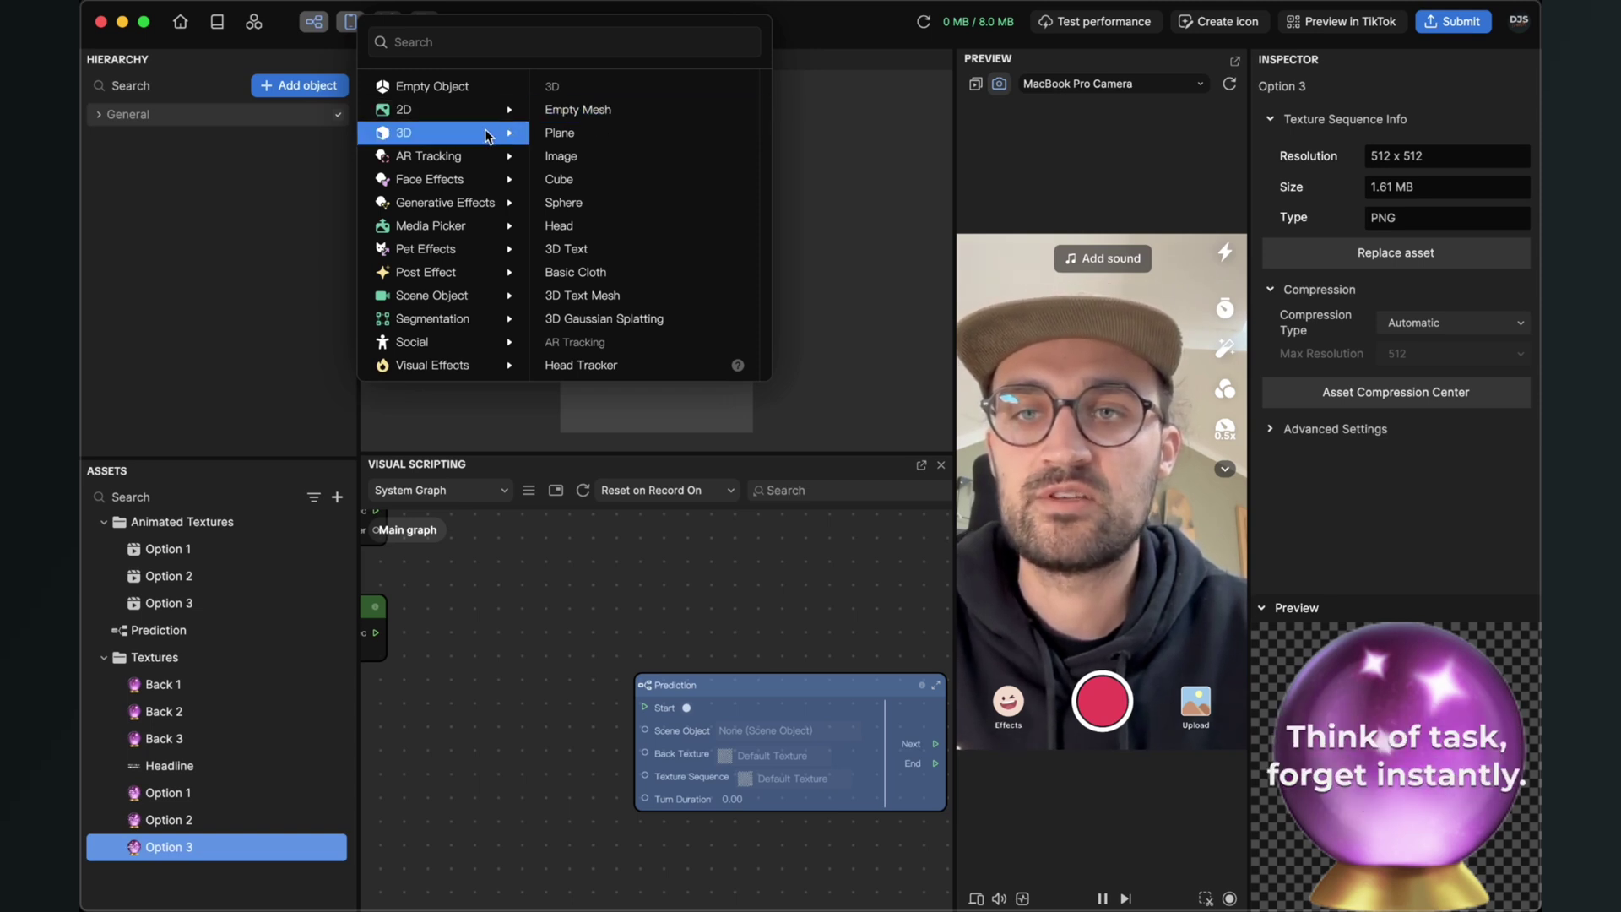
pyautogui.click(589, 157)
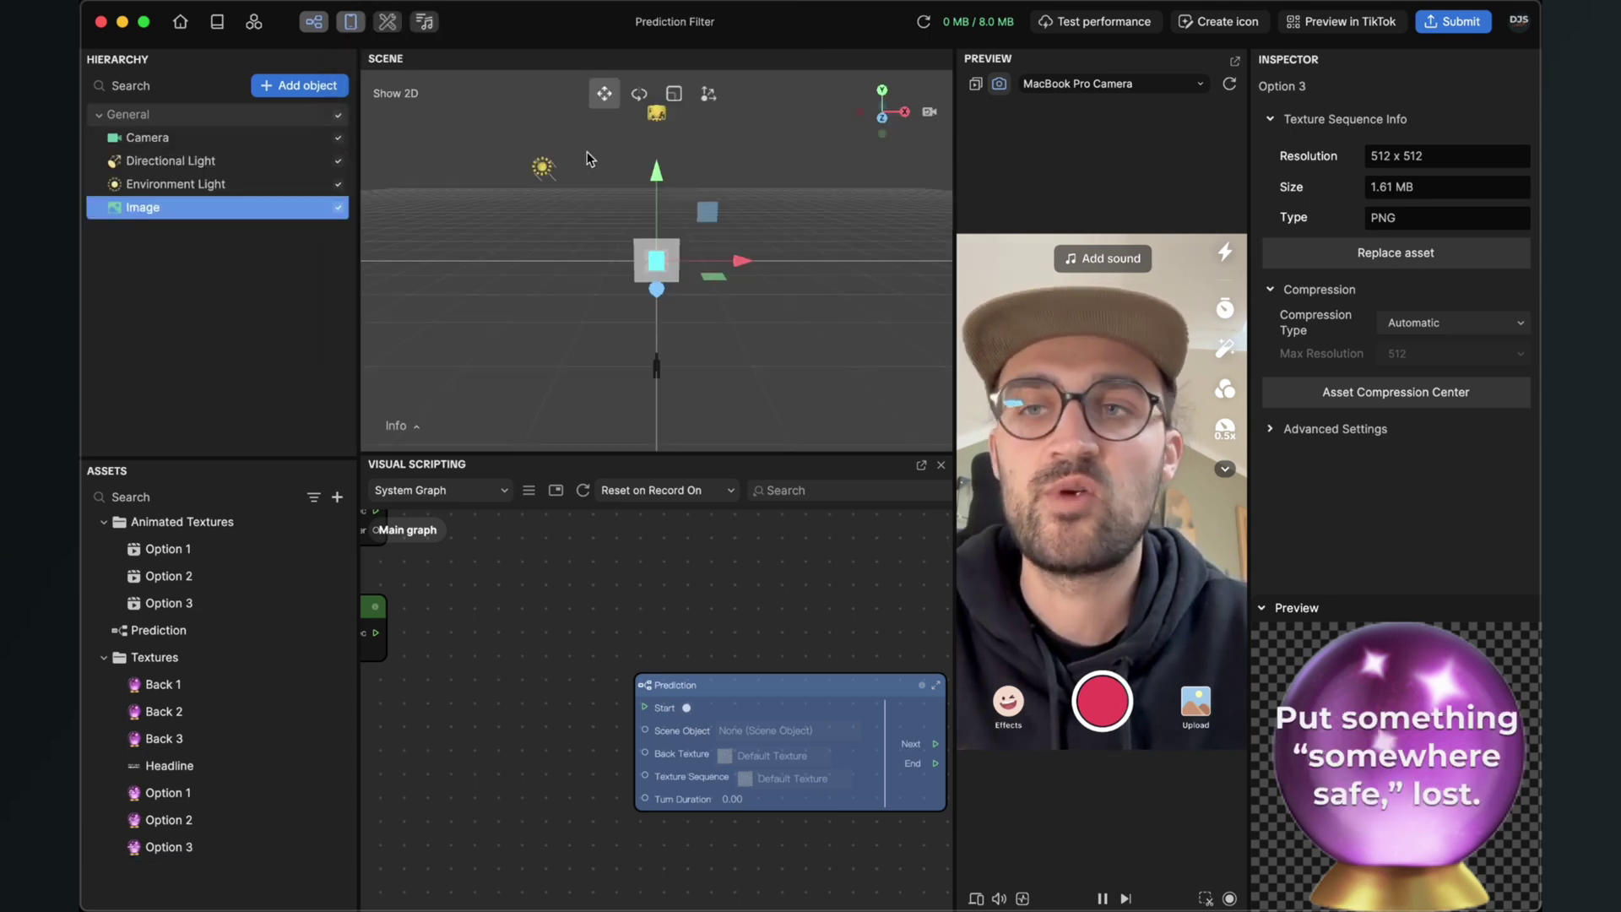
pyautogui.rightClick(146, 216)
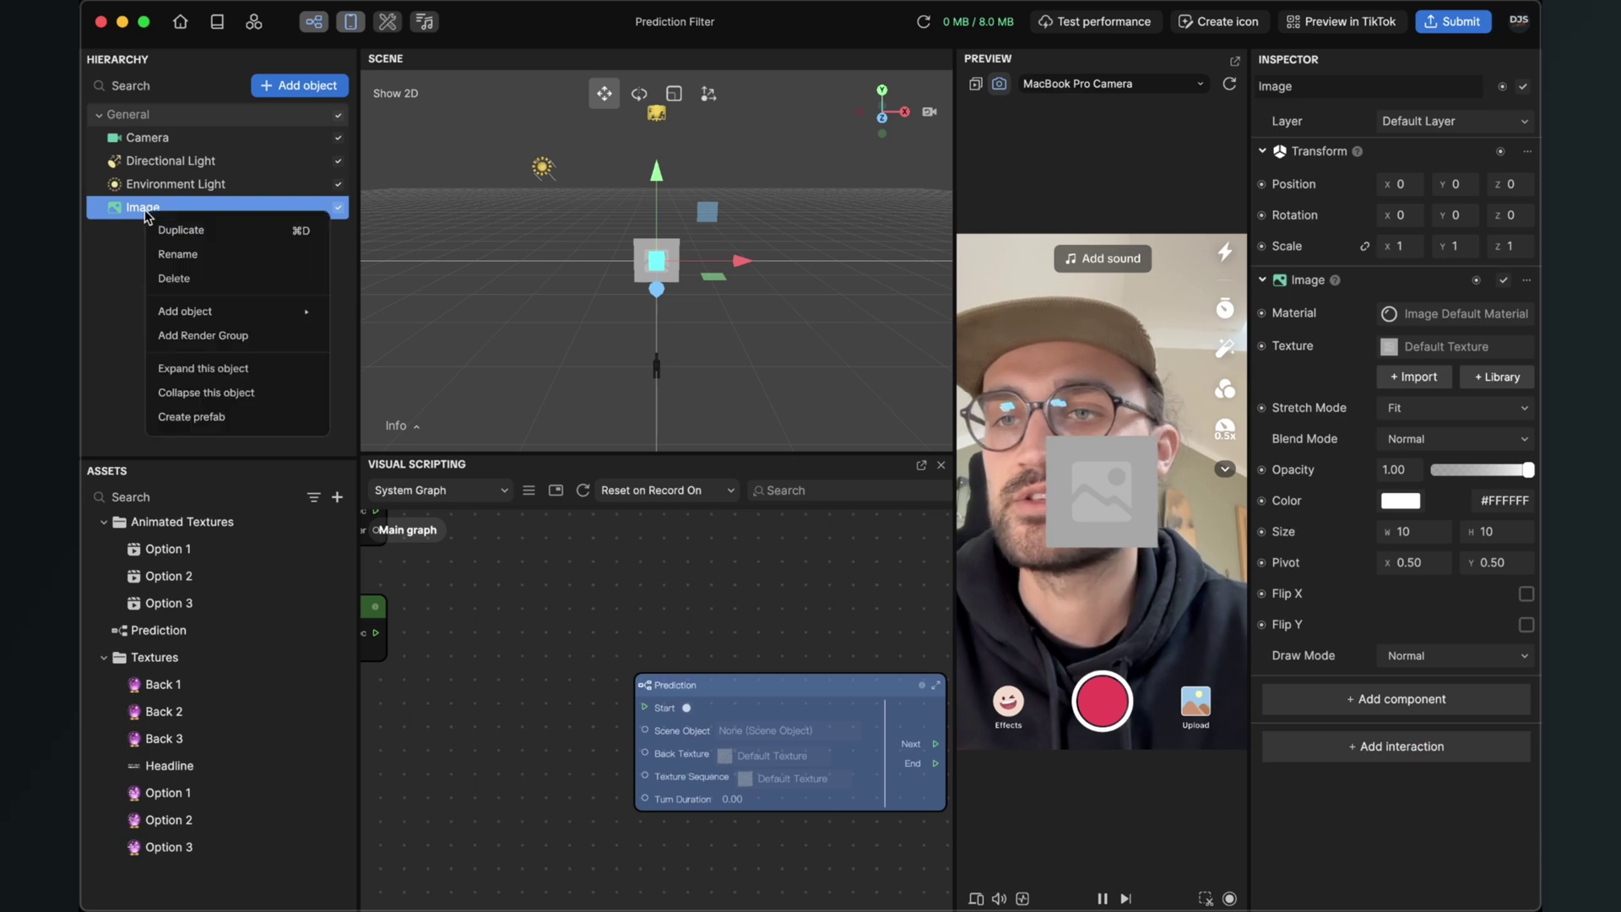
pyautogui.click(211, 255)
pyautogui.write('Headlin')
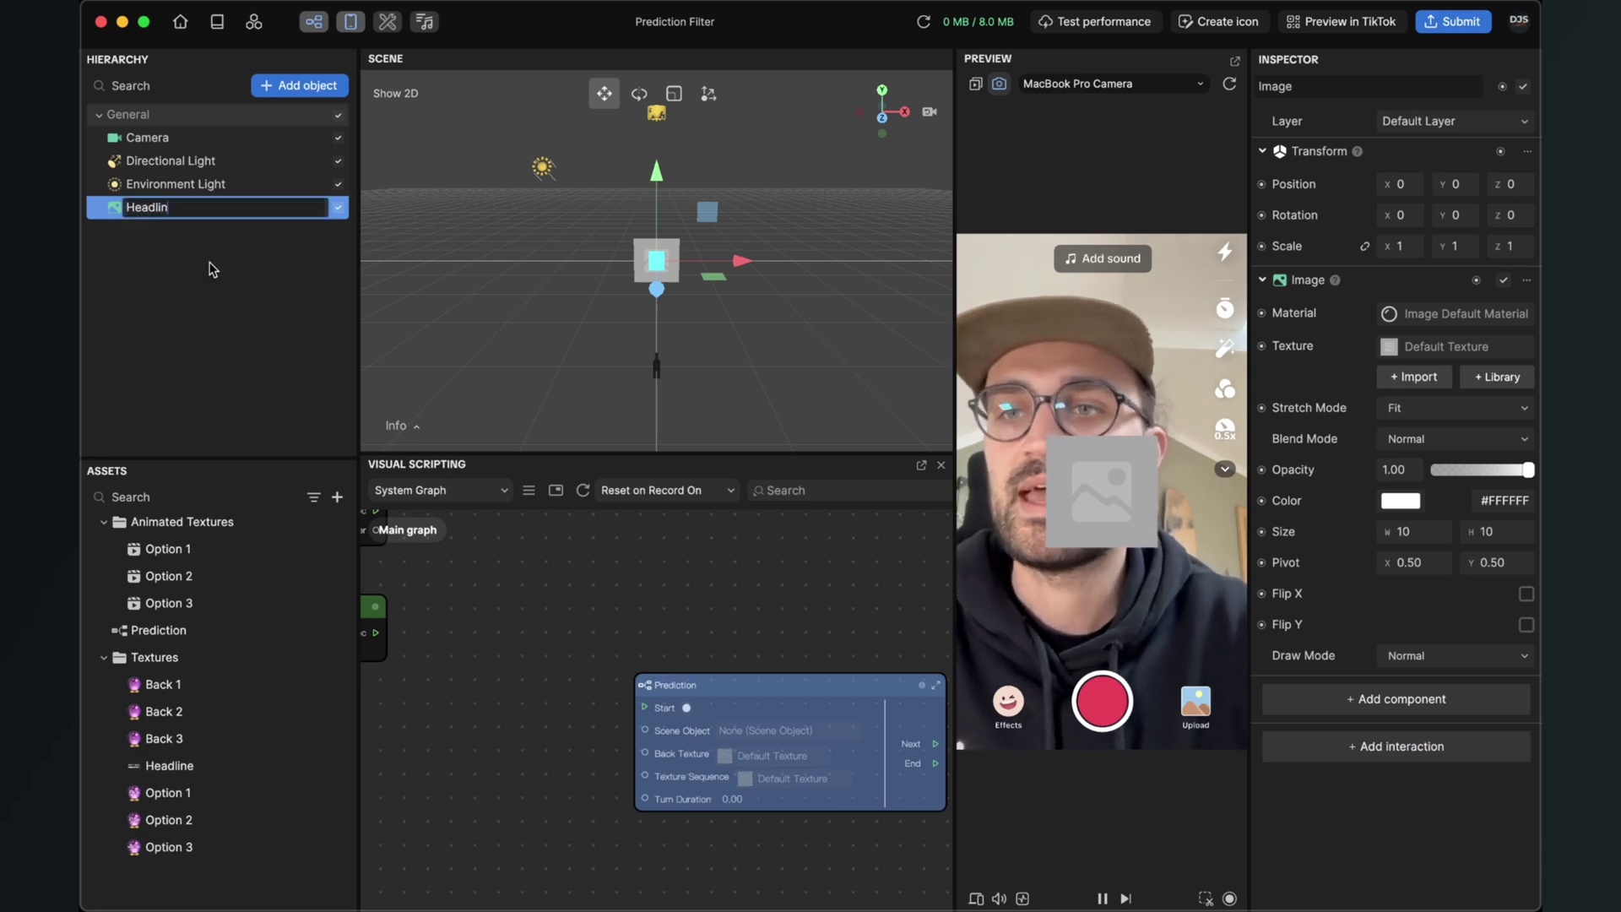
pyautogui.write('e')
pyautogui.press('Return')
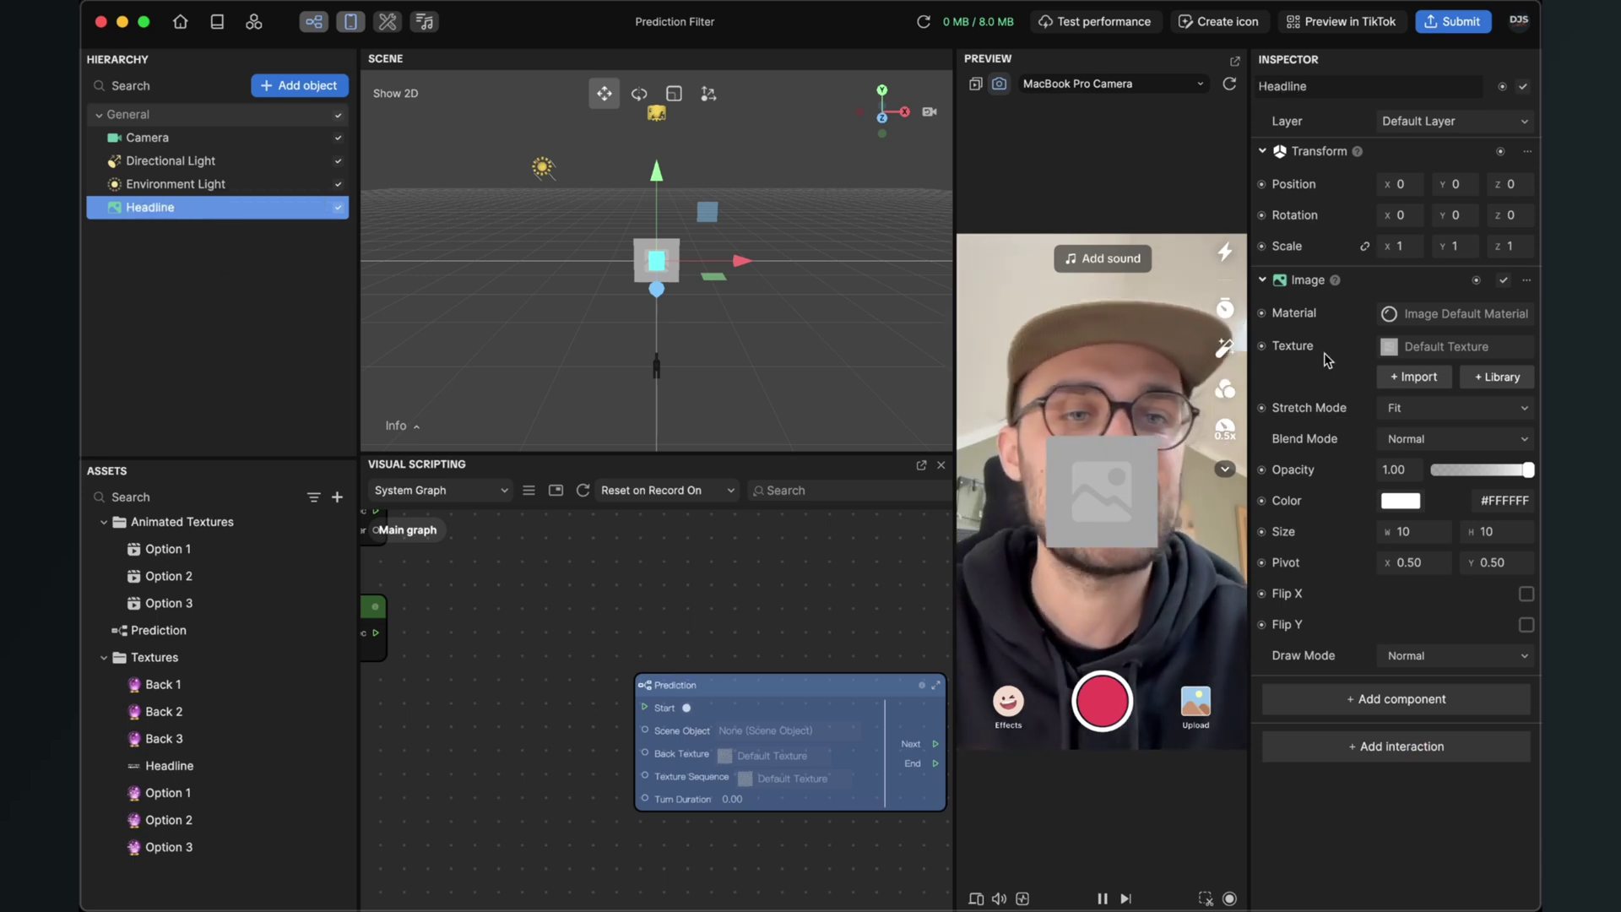
# Assign the Headline texture to the Headline image object
pyautogui.click(1406, 348)
pyautogui.scroll(-5, 1366, 592)
pyautogui.click(1361, 692)
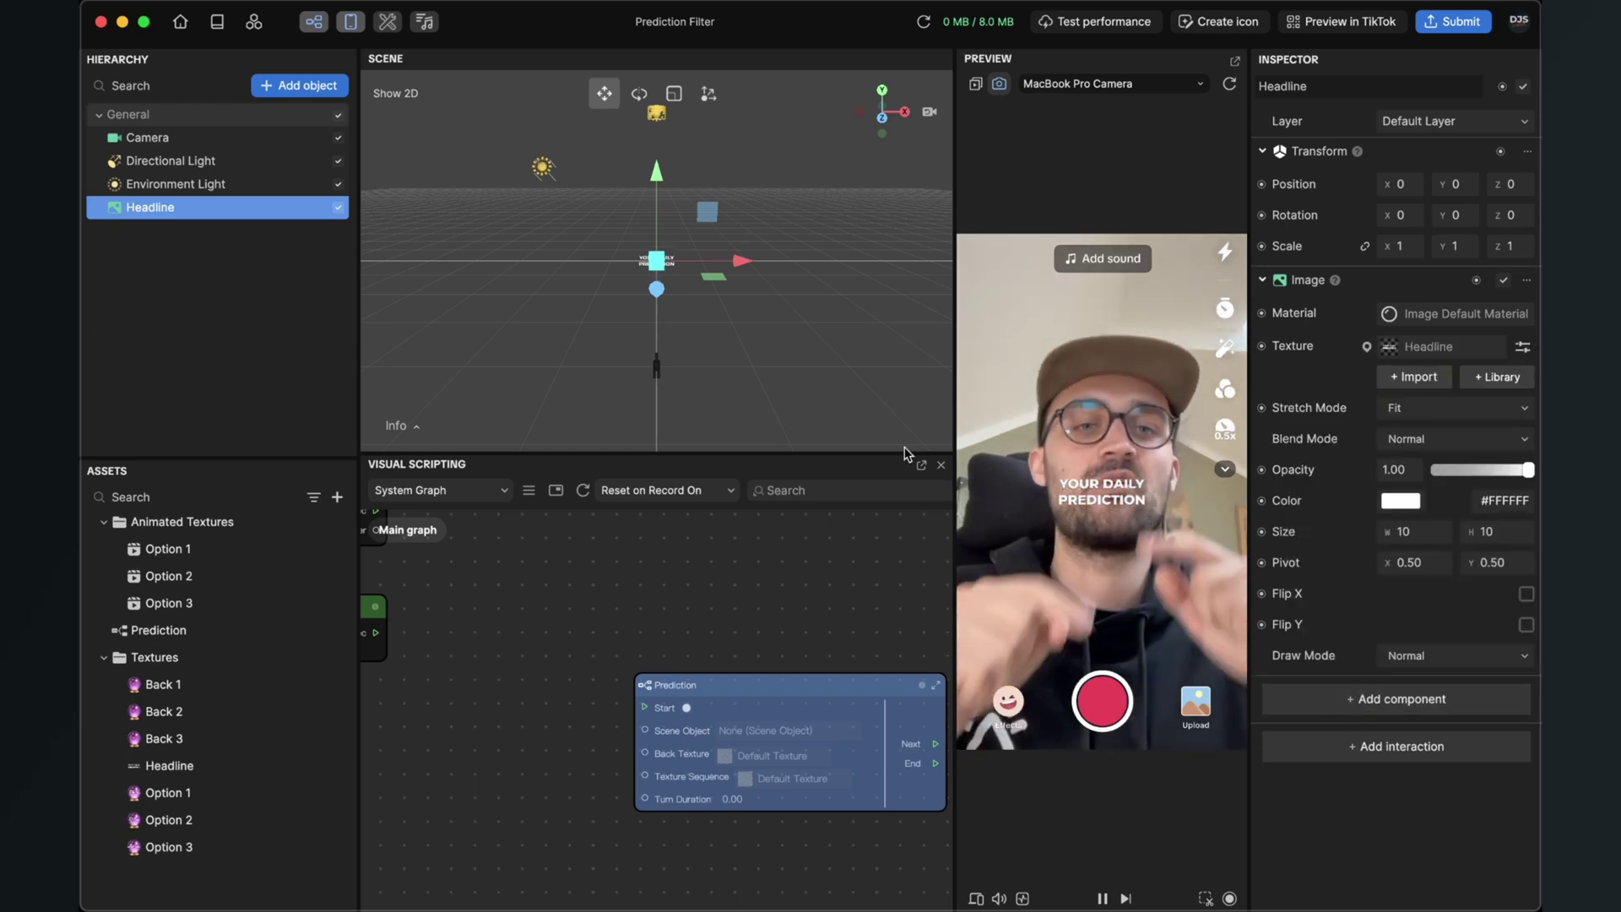
# Set the Headline image's scale to 2 on all axes and its Y position to 16
pyautogui.click(1406, 248)
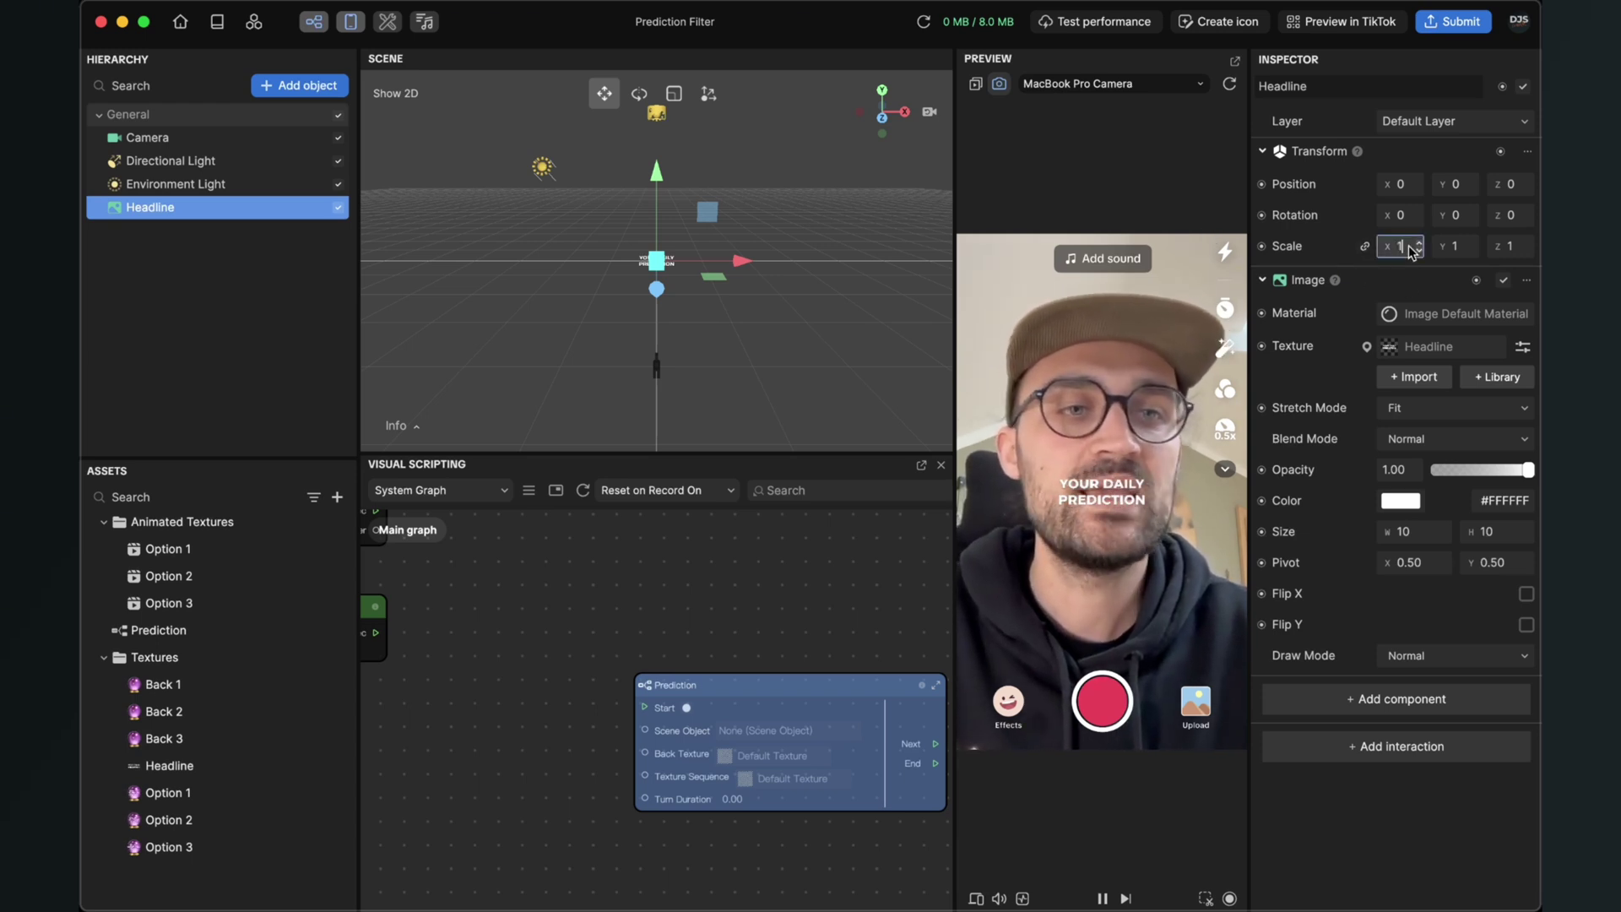
pyautogui.press('Return')
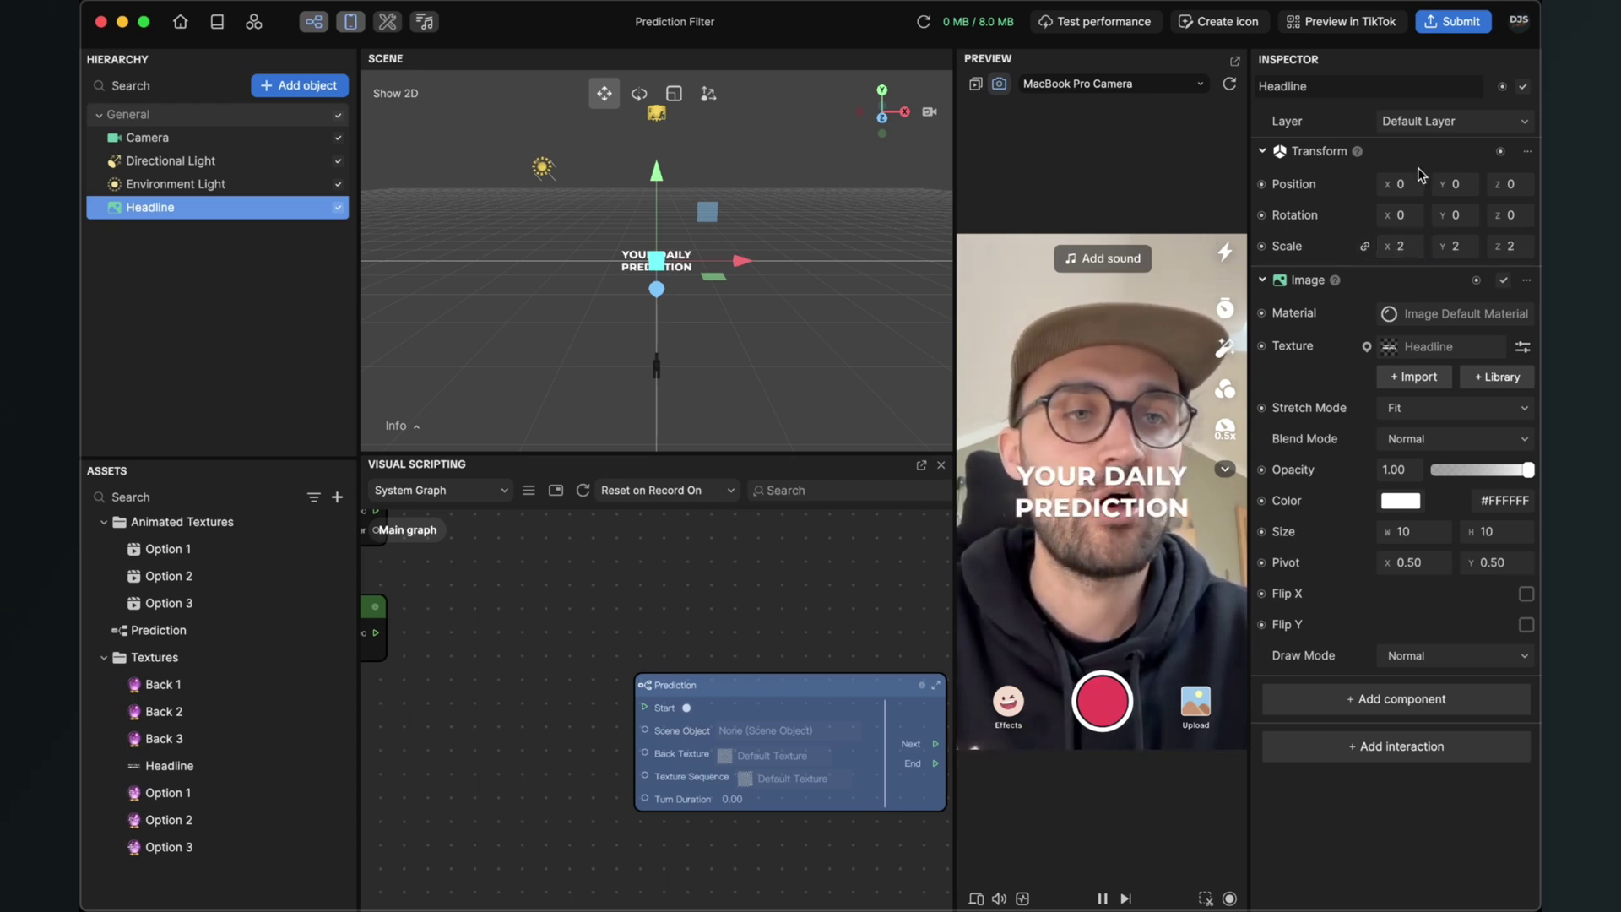
pyautogui.click(1463, 187)
pyautogui.write('12')
pyautogui.press('Return')
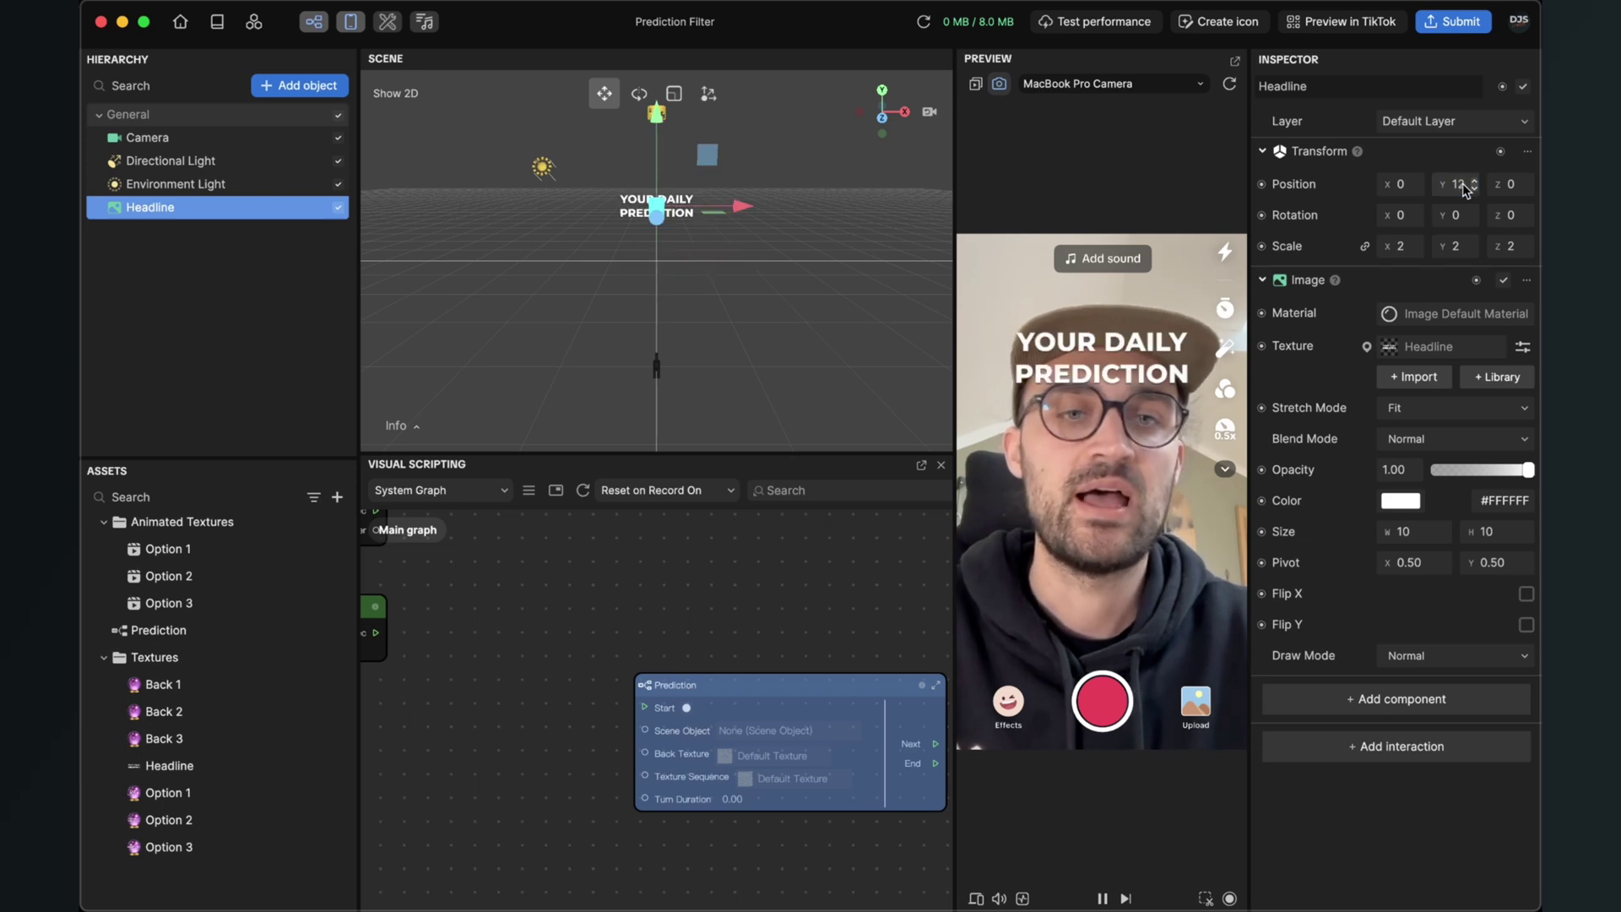
pyautogui.click(1464, 187)
pyautogui.write('1')
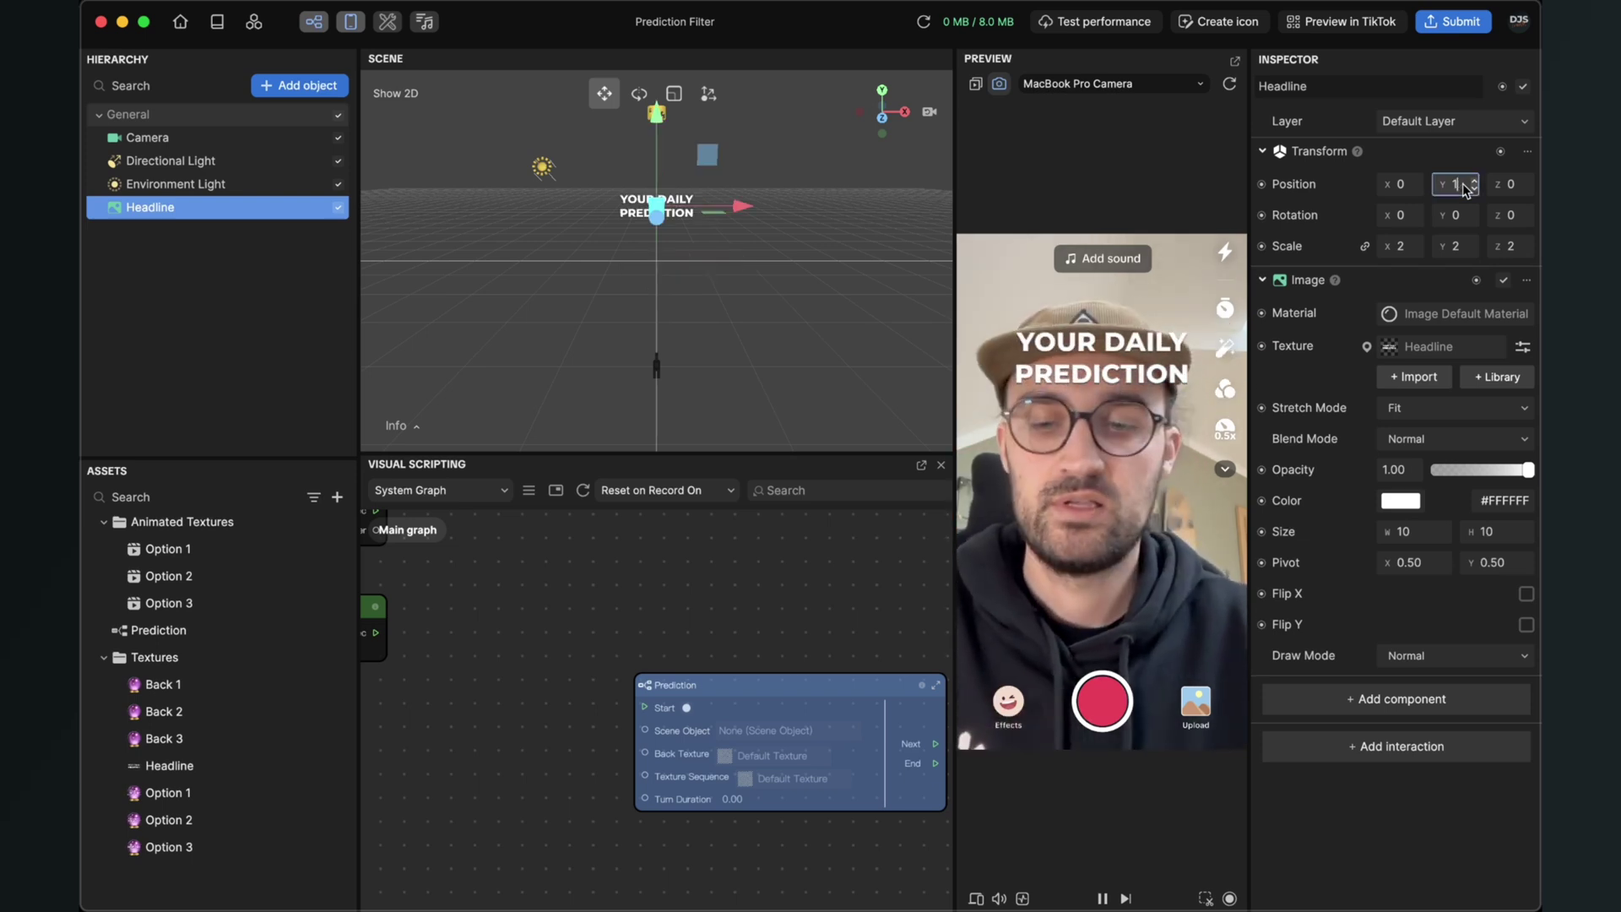
pyautogui.write('4')
pyautogui.press('Return')
pyautogui.press('BackSpace')
pyautogui.write('6')
pyautogui.press('Return')
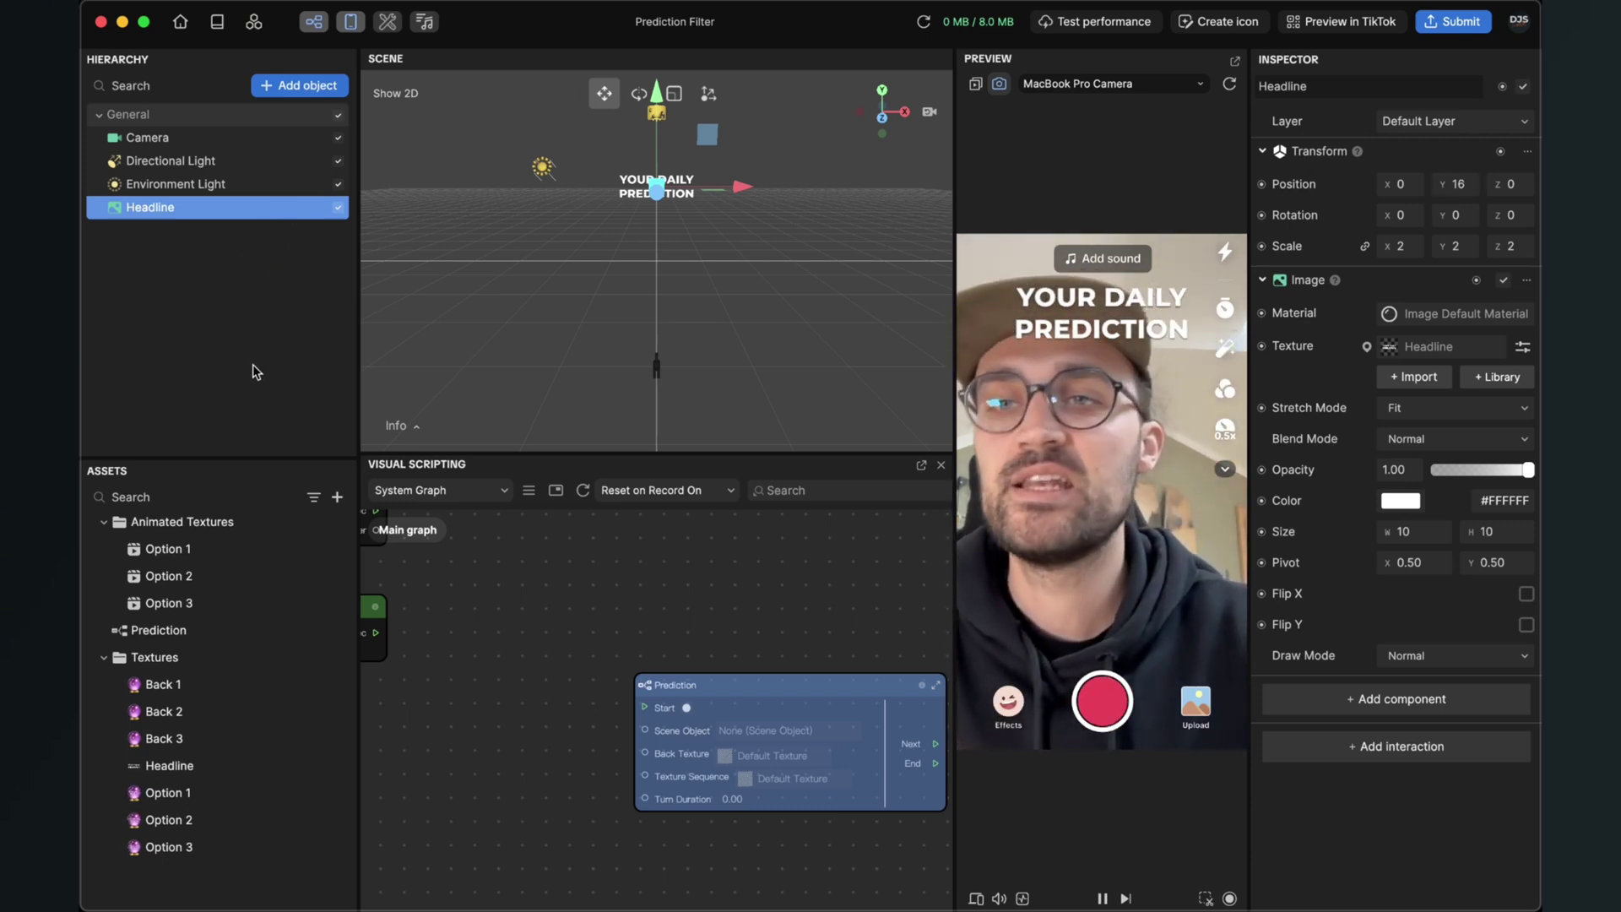
# Add an empty object to the scene and rename it "Option"
pyautogui.click(295, 86)
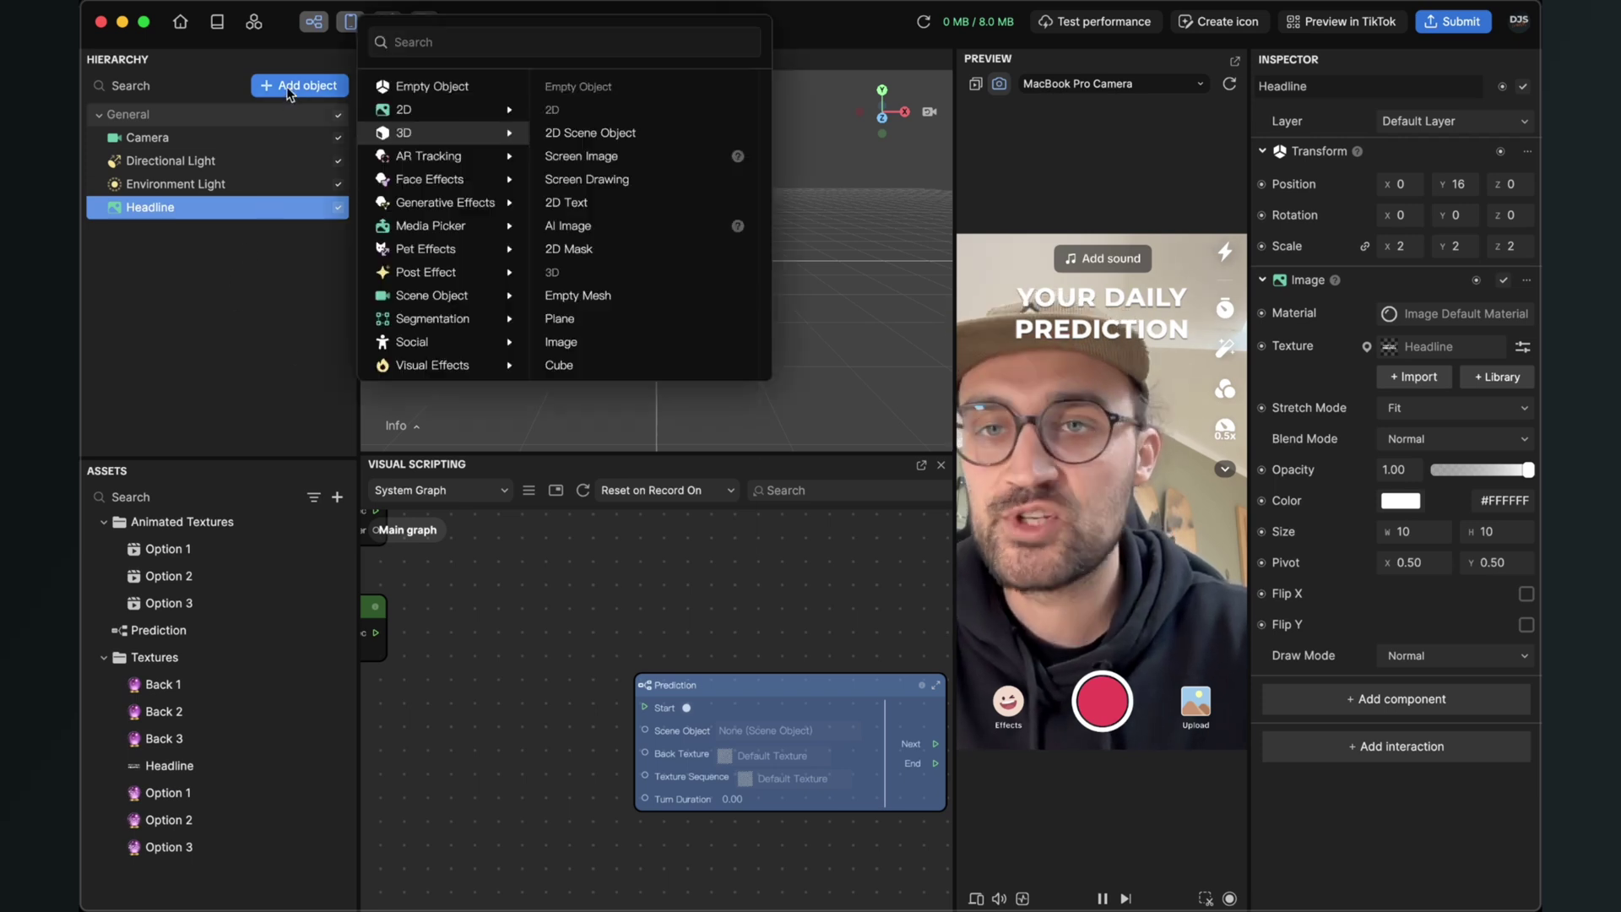
pyautogui.click(456, 88)
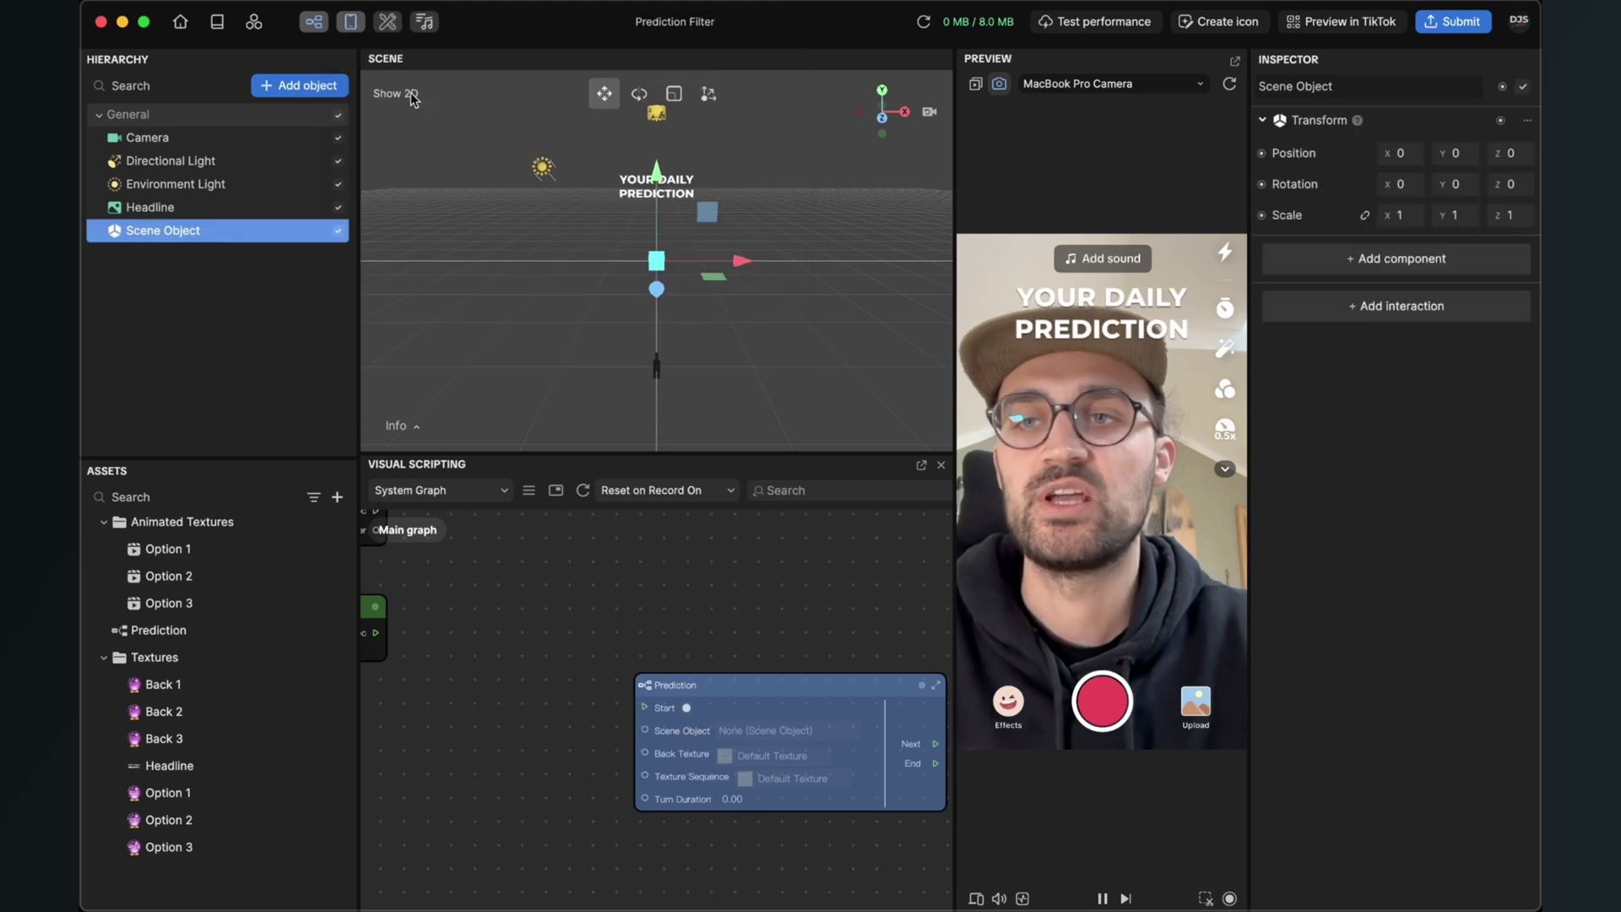
pyautogui.rightClick(165, 238)
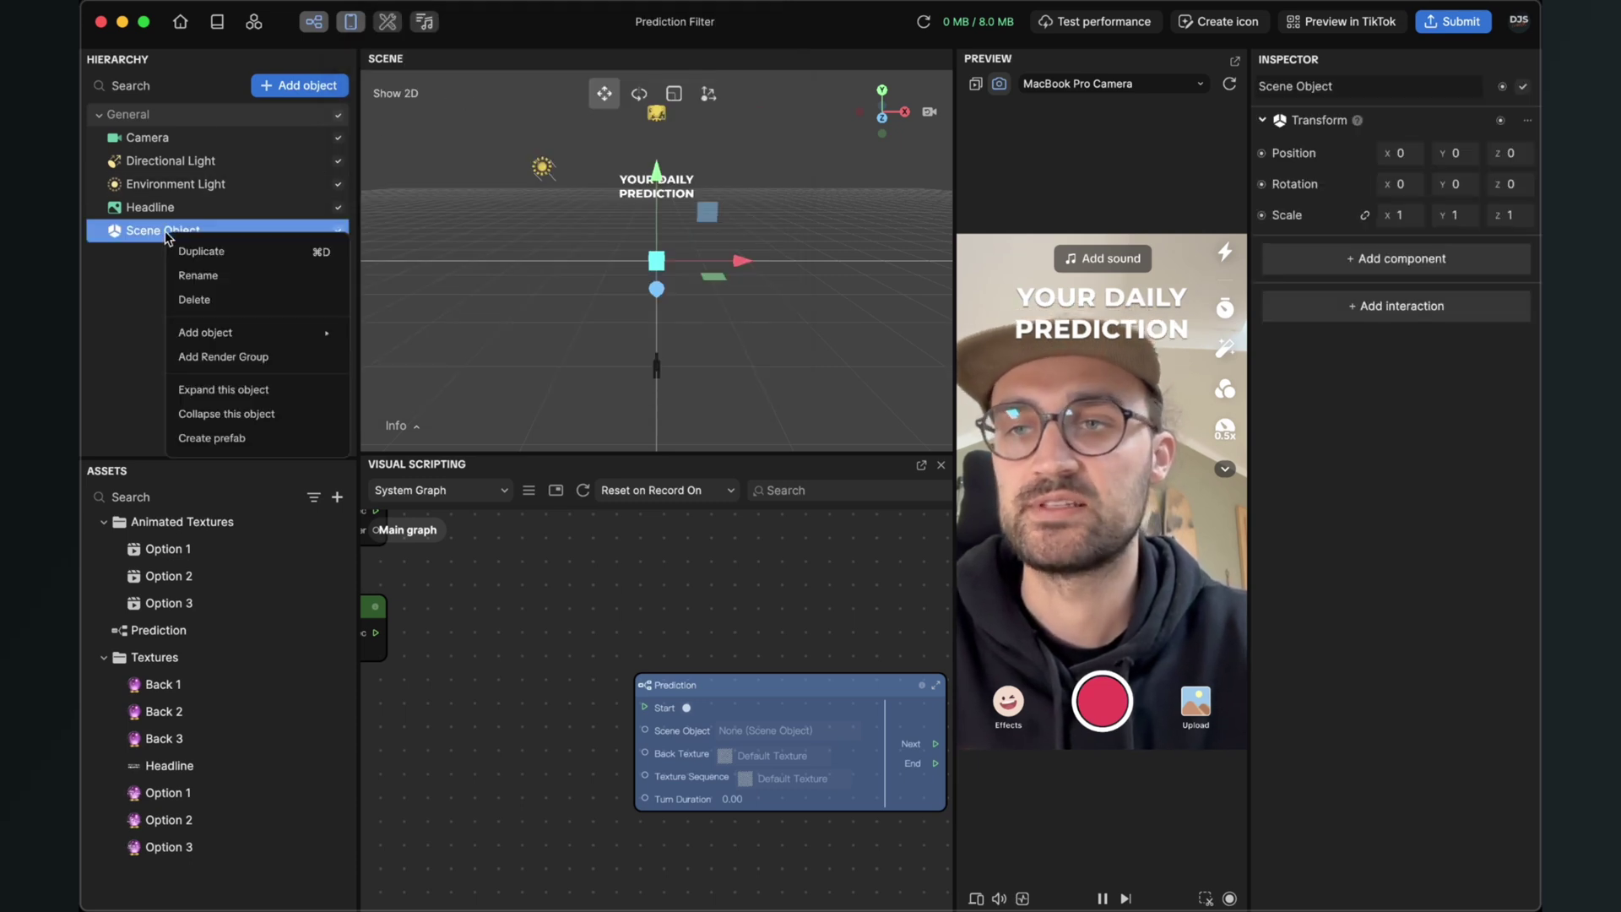
pyautogui.click(195, 270)
pyautogui.write('Option')
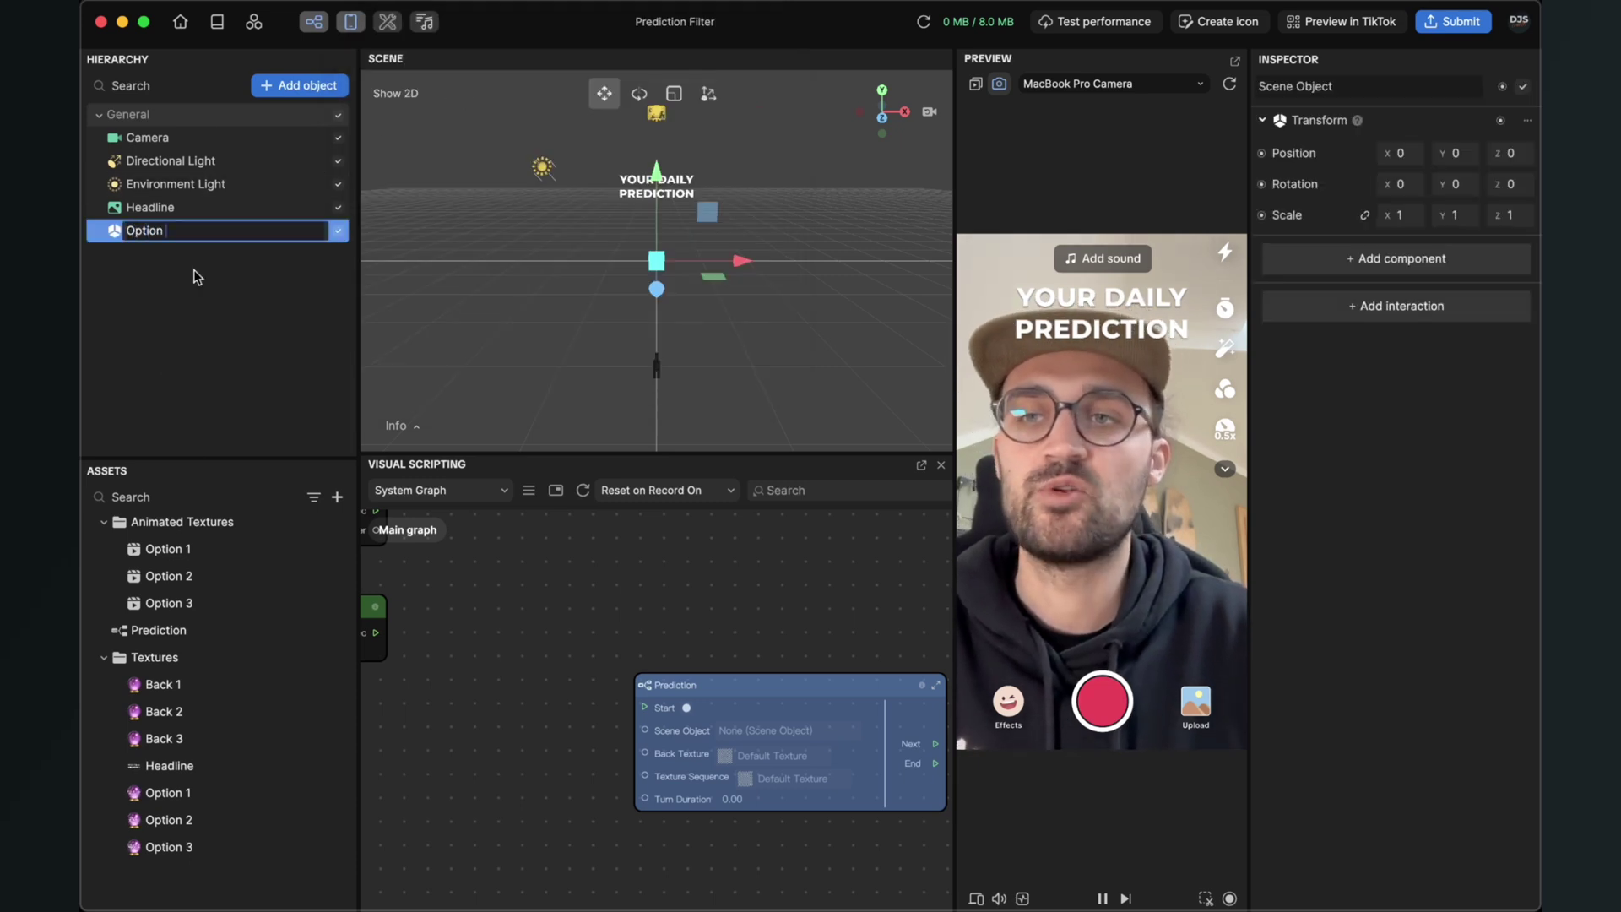
pyautogui.press('Return')
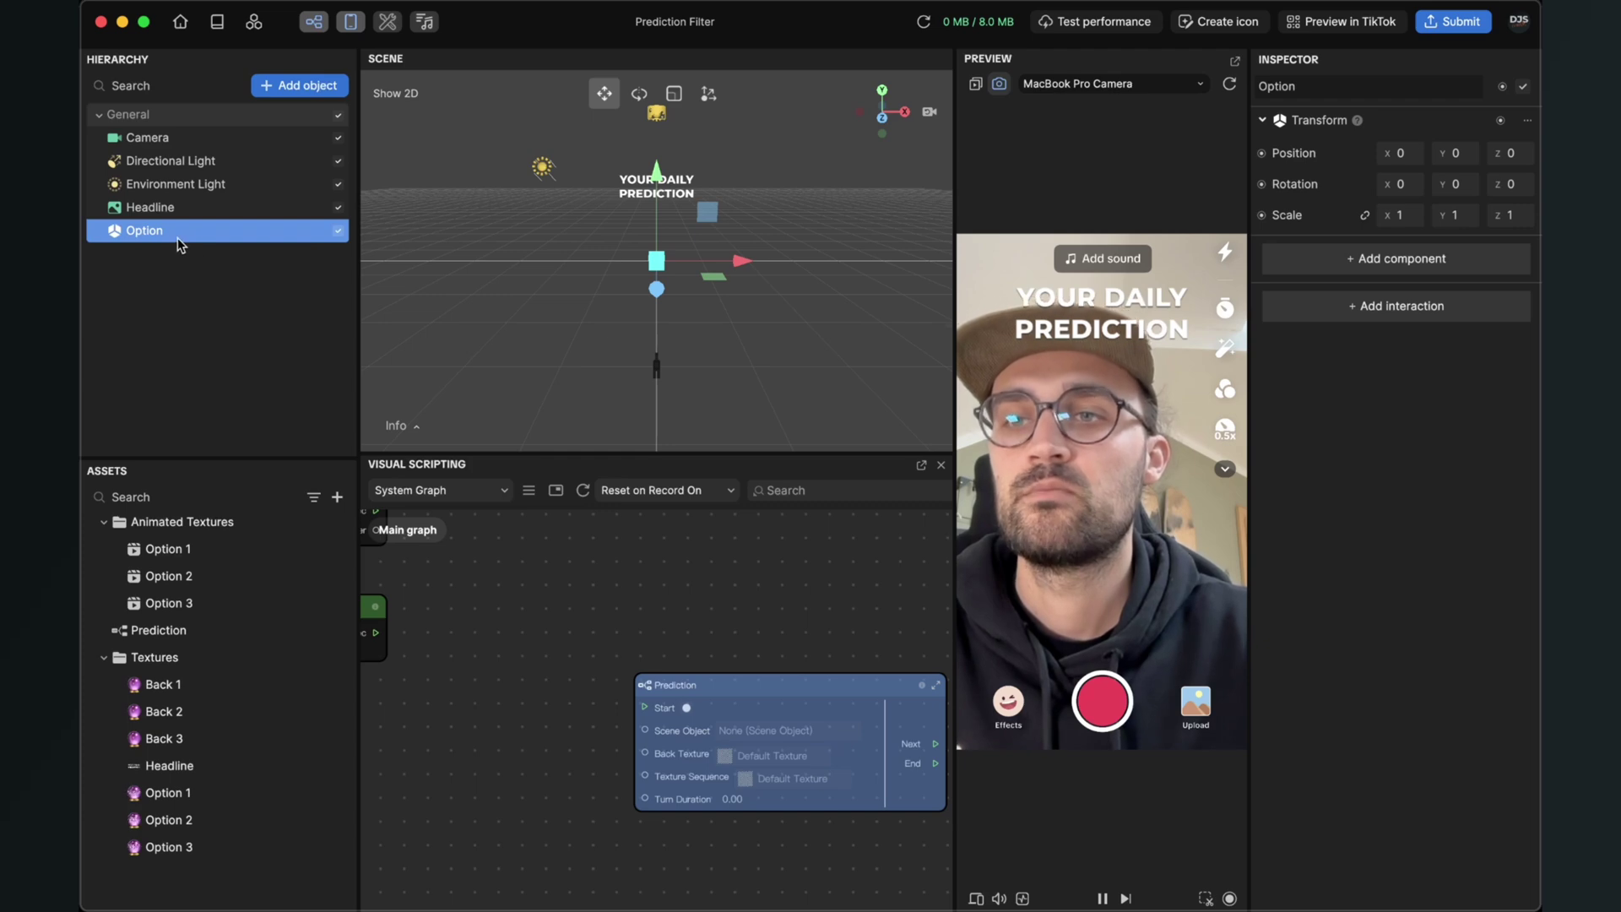
# Add another 3D image object and make it a child of the Option object
pyautogui.click(302, 85)
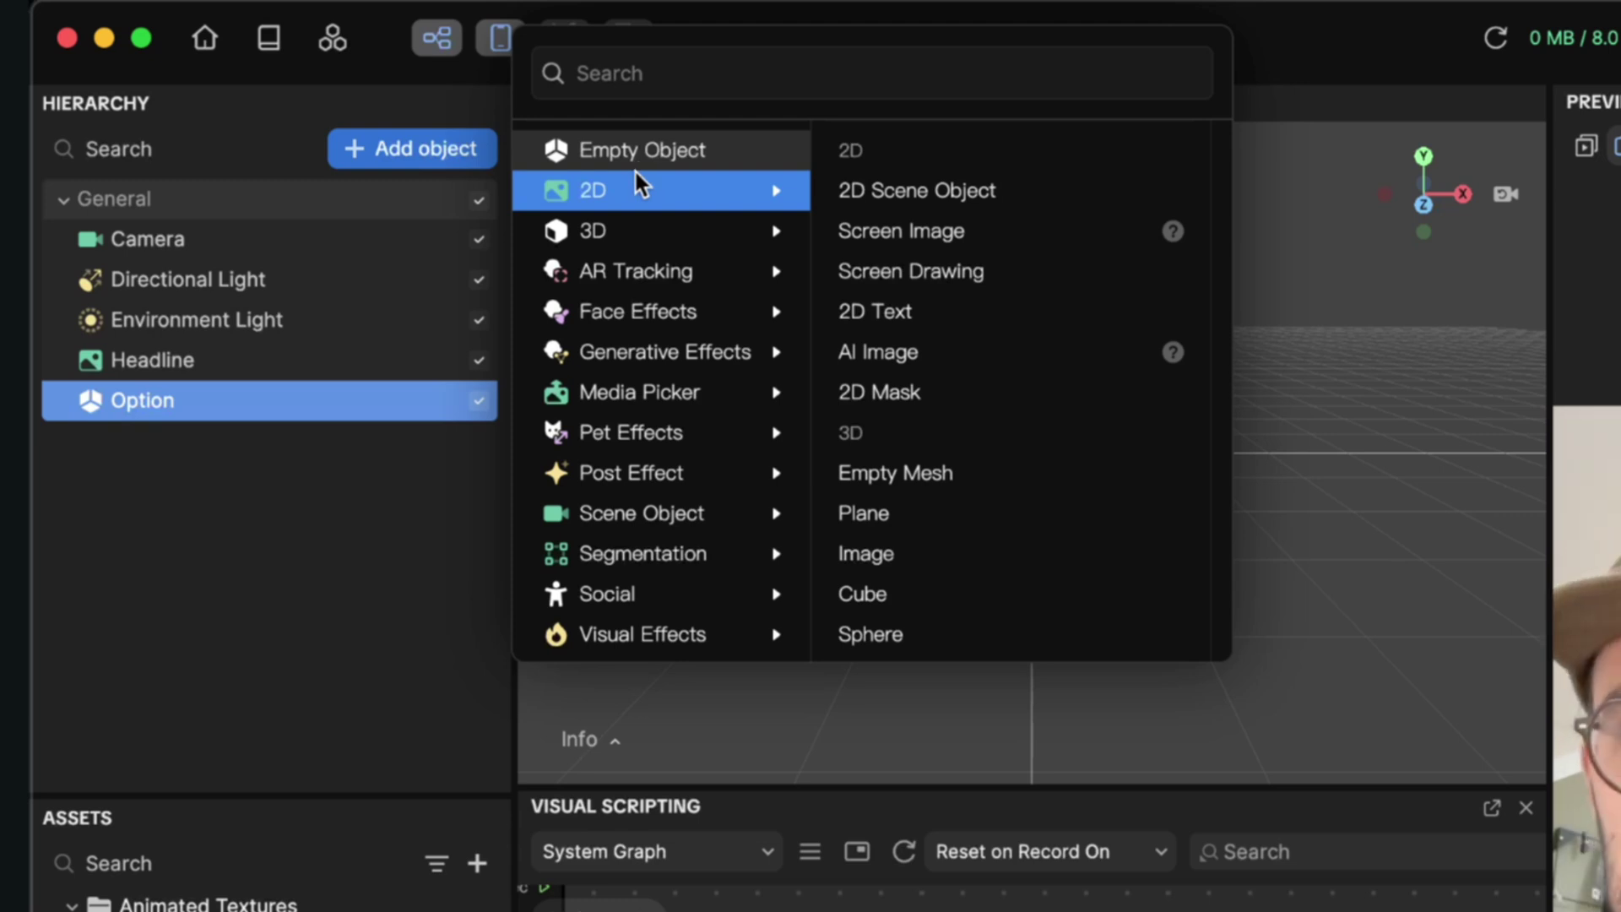
pyautogui.click(662, 78)
pyautogui.write('3D')
pyautogui.click(912, 287)
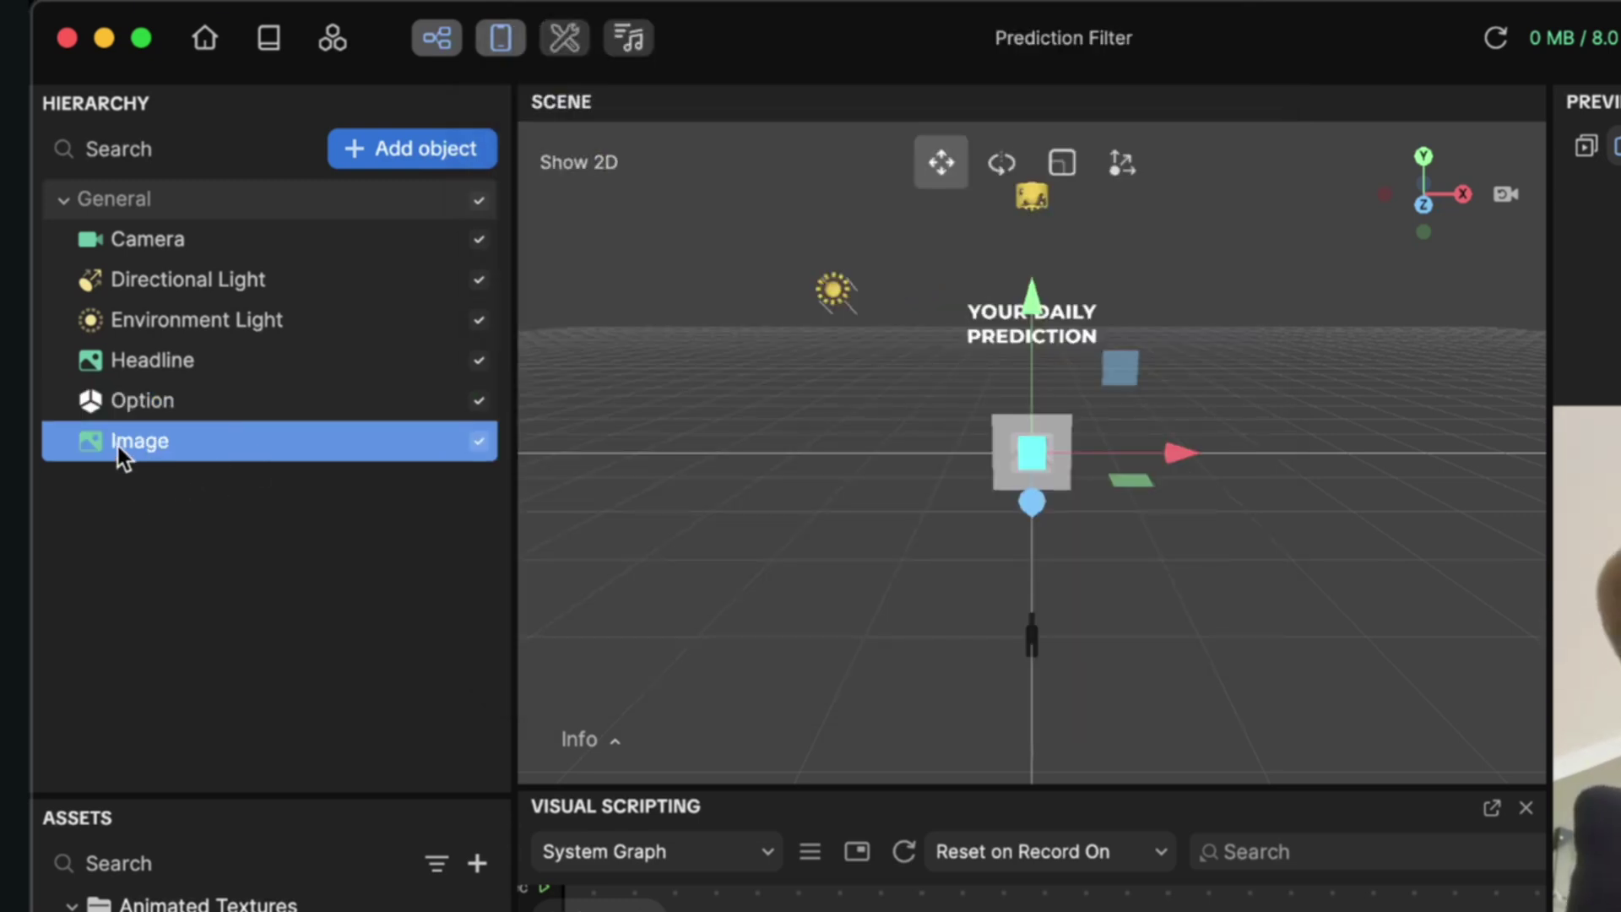
pyautogui.moveTo(118, 439); pyautogui.dragTo(140, 402)
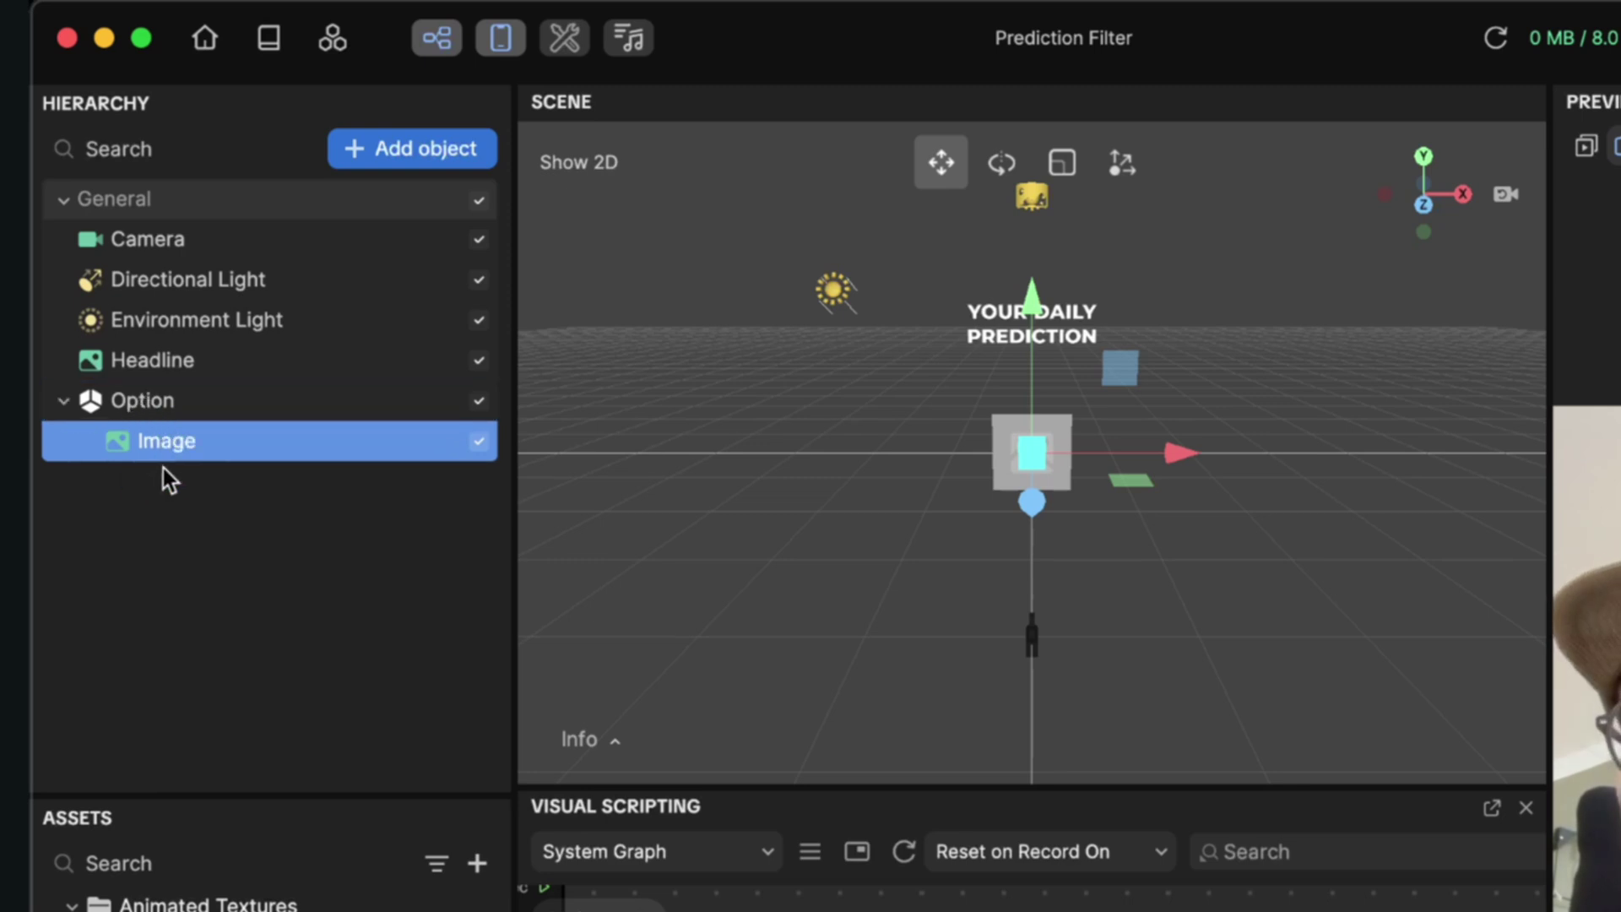
# Rename the image inside the Option object as "Back"
pyautogui.click(64, 403)
pyautogui.click(65, 403)
pyautogui.click(65, 403)
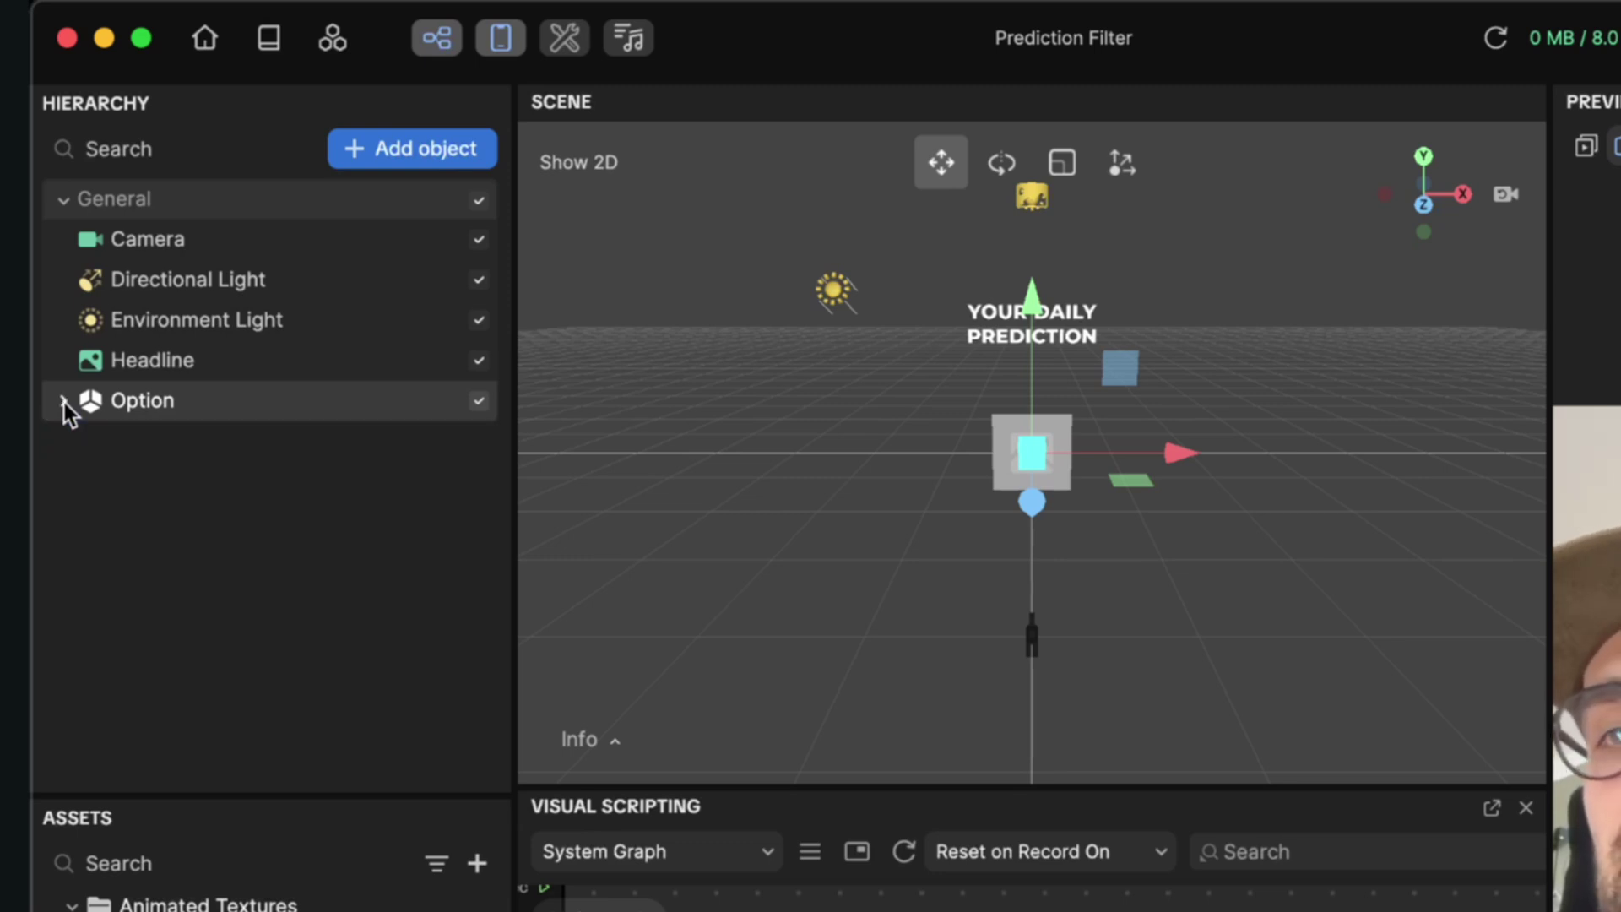
pyautogui.click(64, 402)
pyautogui.rightClick(159, 447)
pyautogui.click(226, 521)
pyautogui.write('Back')
pyautogui.press('Return')
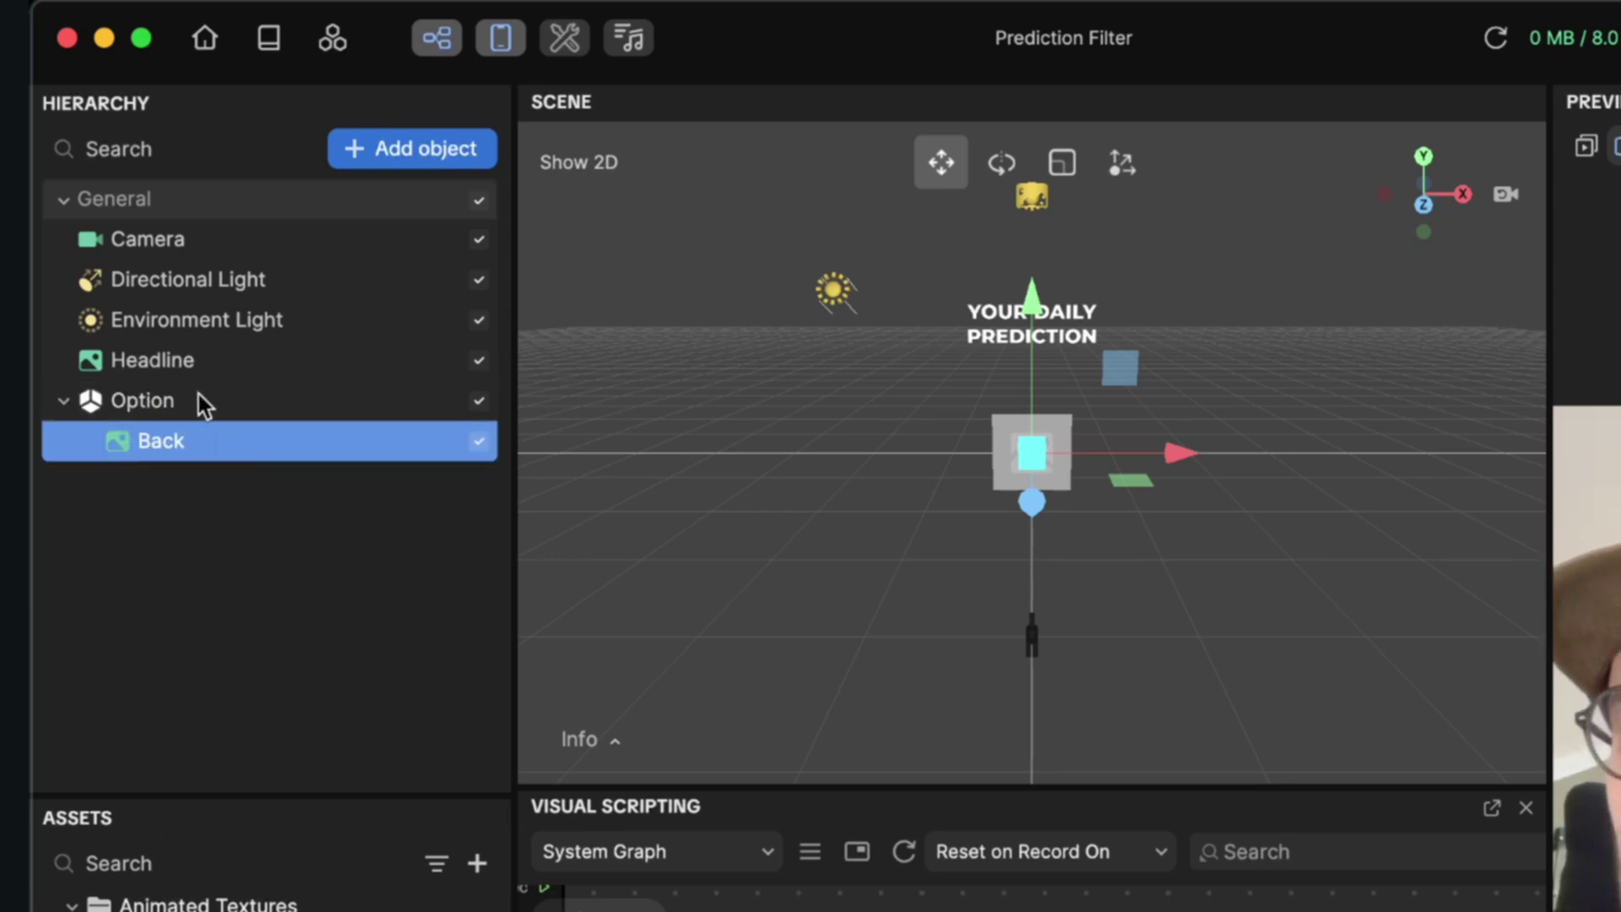
# Duplicate the Back image inside the Option object and rename the copy "Front"
pyautogui.rightClick(155, 436)
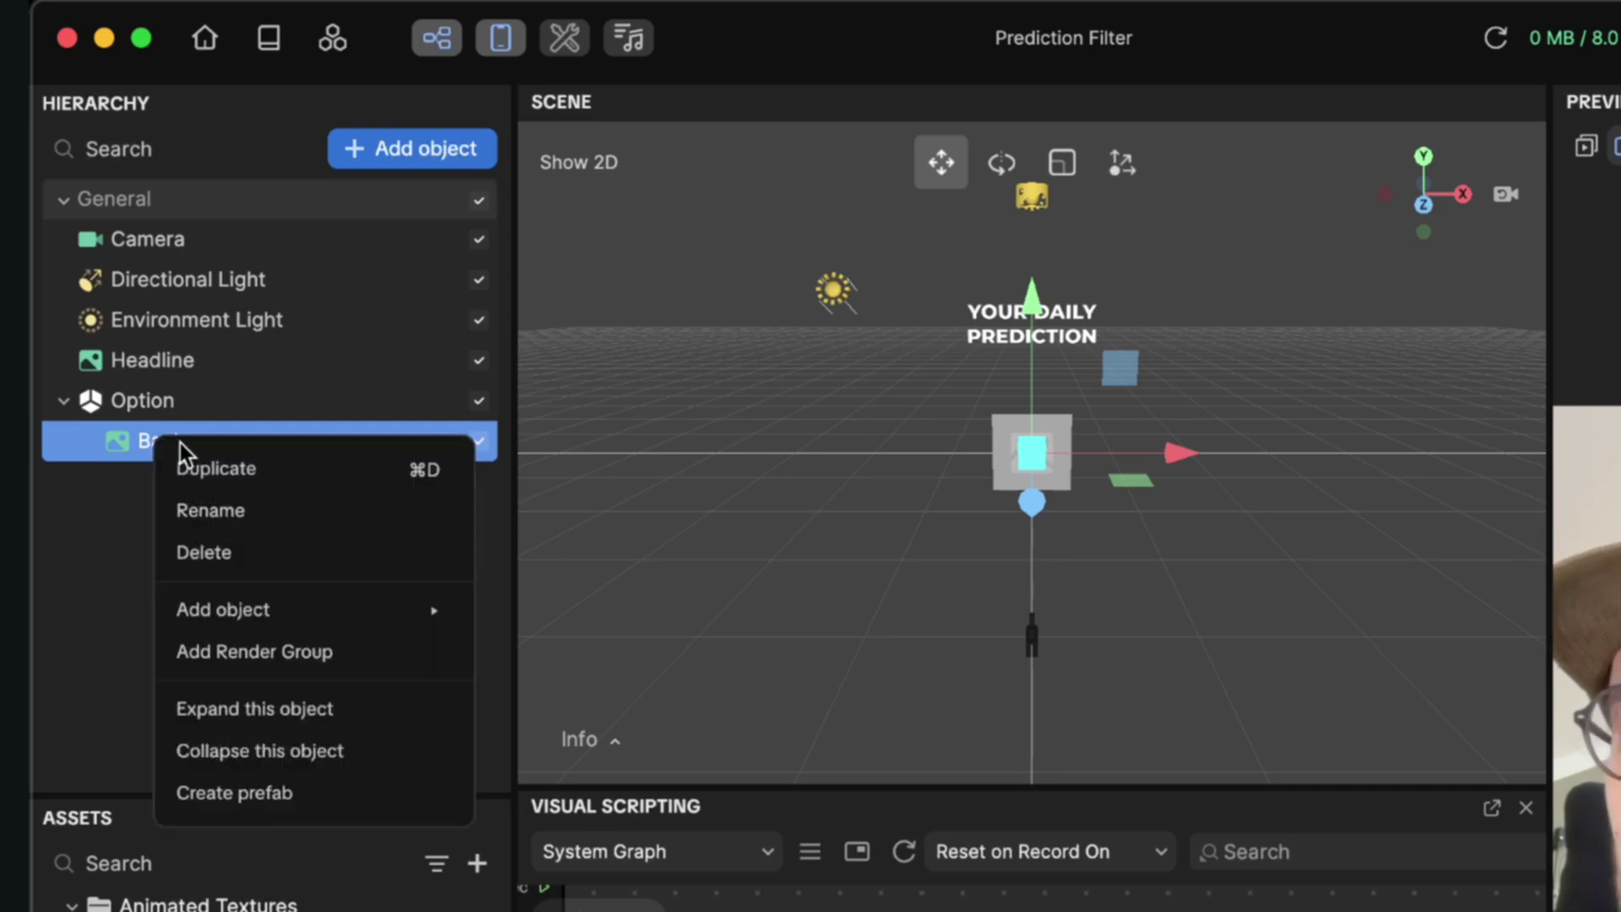
pyautogui.click(194, 470)
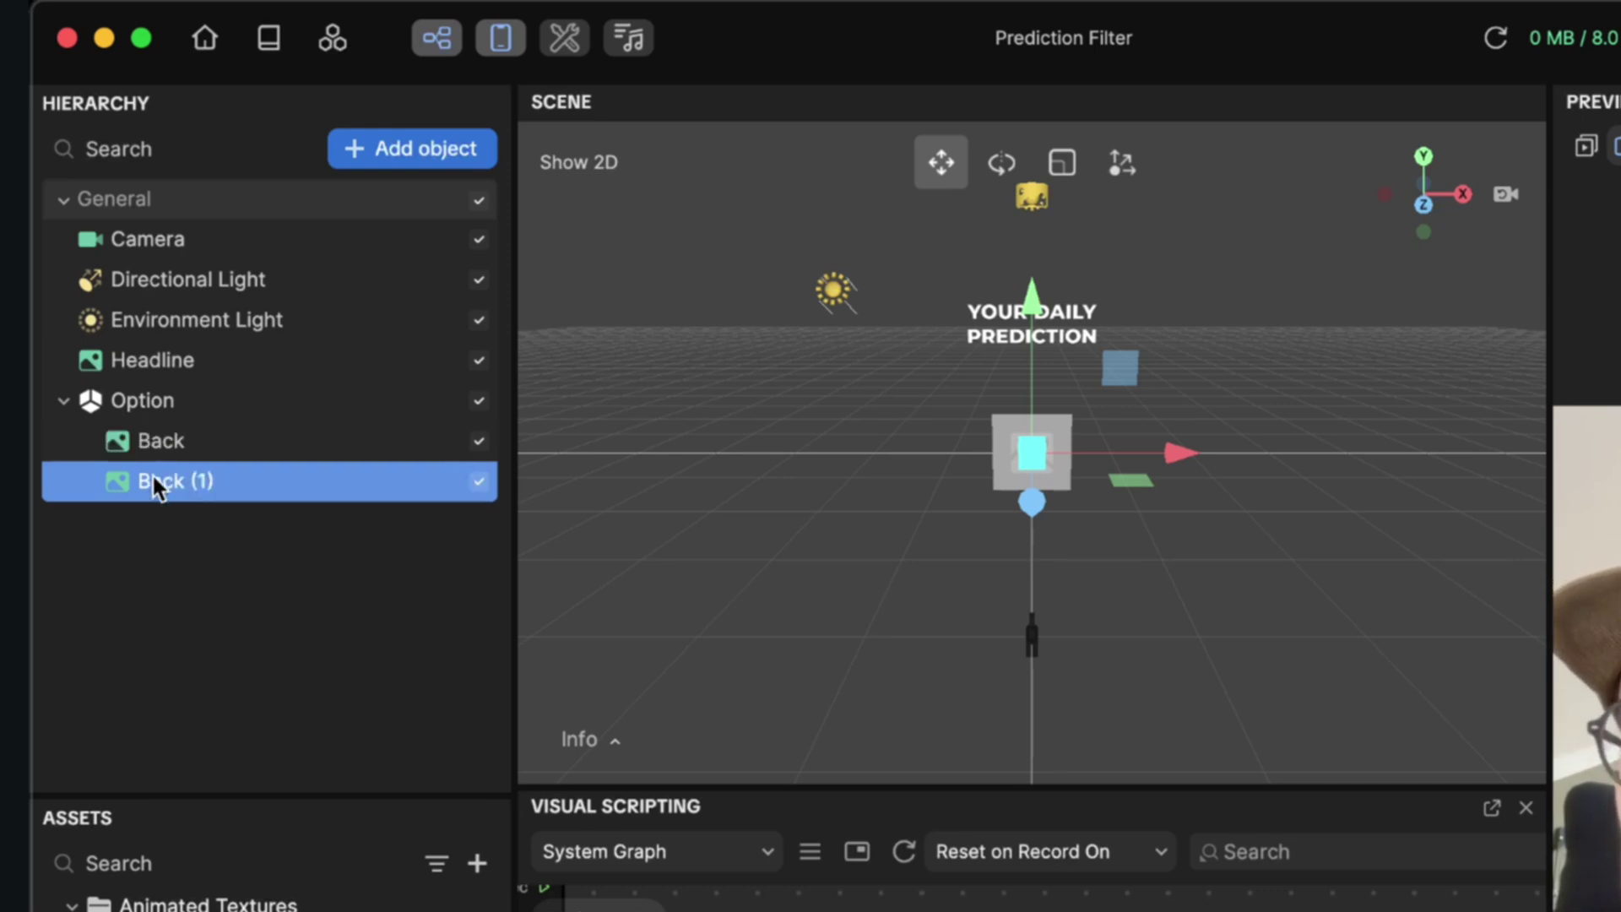
pyautogui.rightClick(151, 476)
pyautogui.click(236, 559)
pyautogui.write('Front')
pyautogui.press('Return')
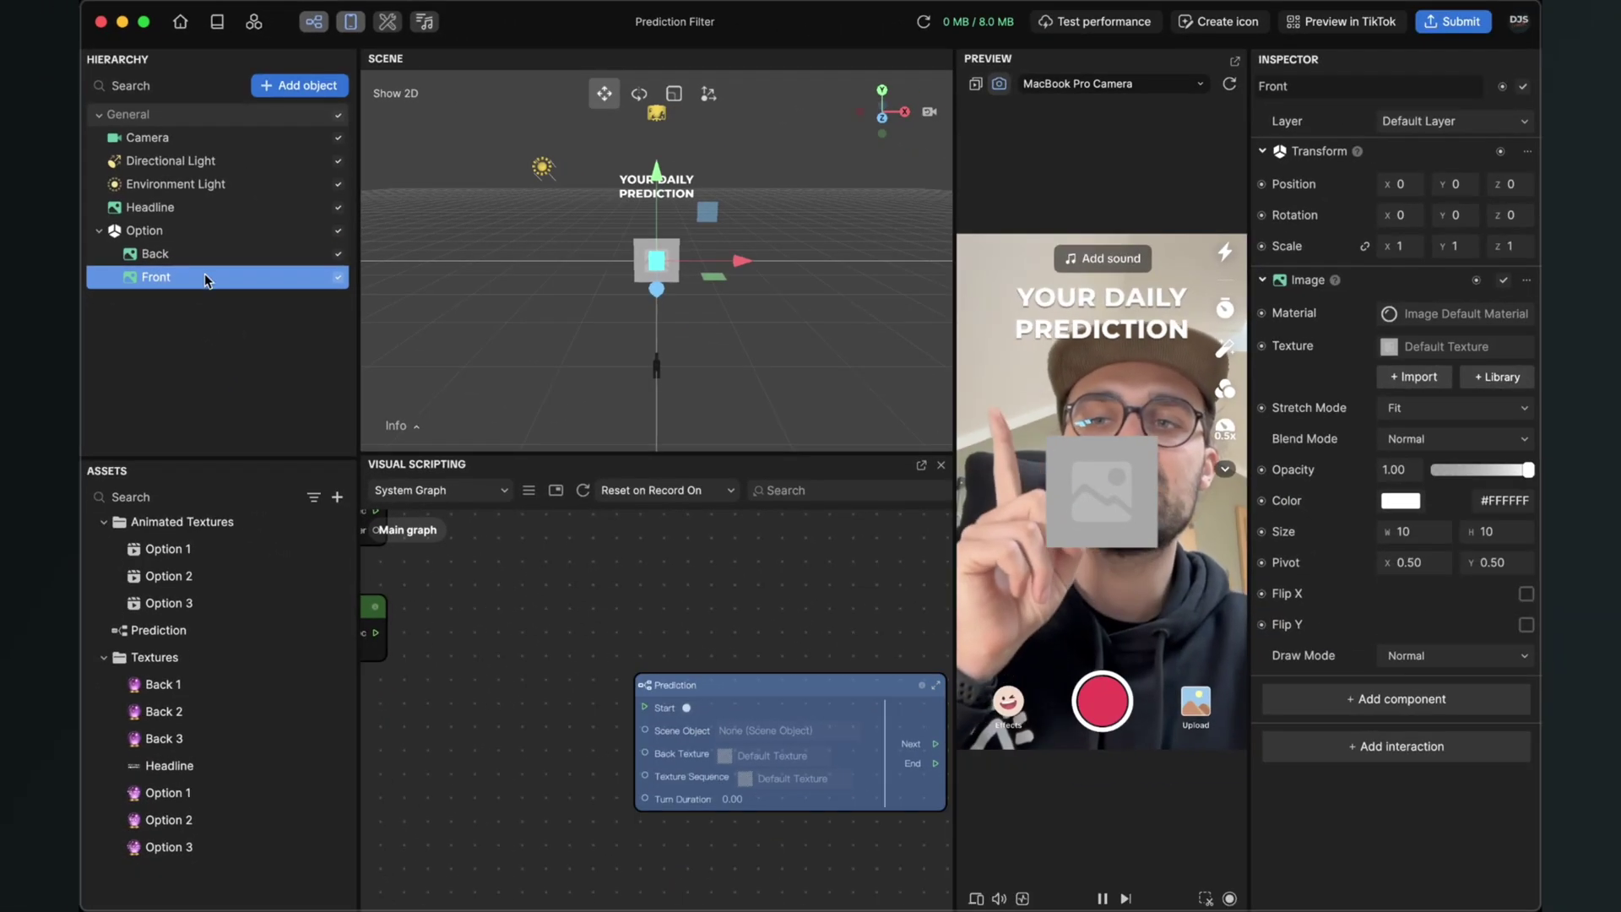
pyautogui.click(174, 270)
pyautogui.click(160, 279)
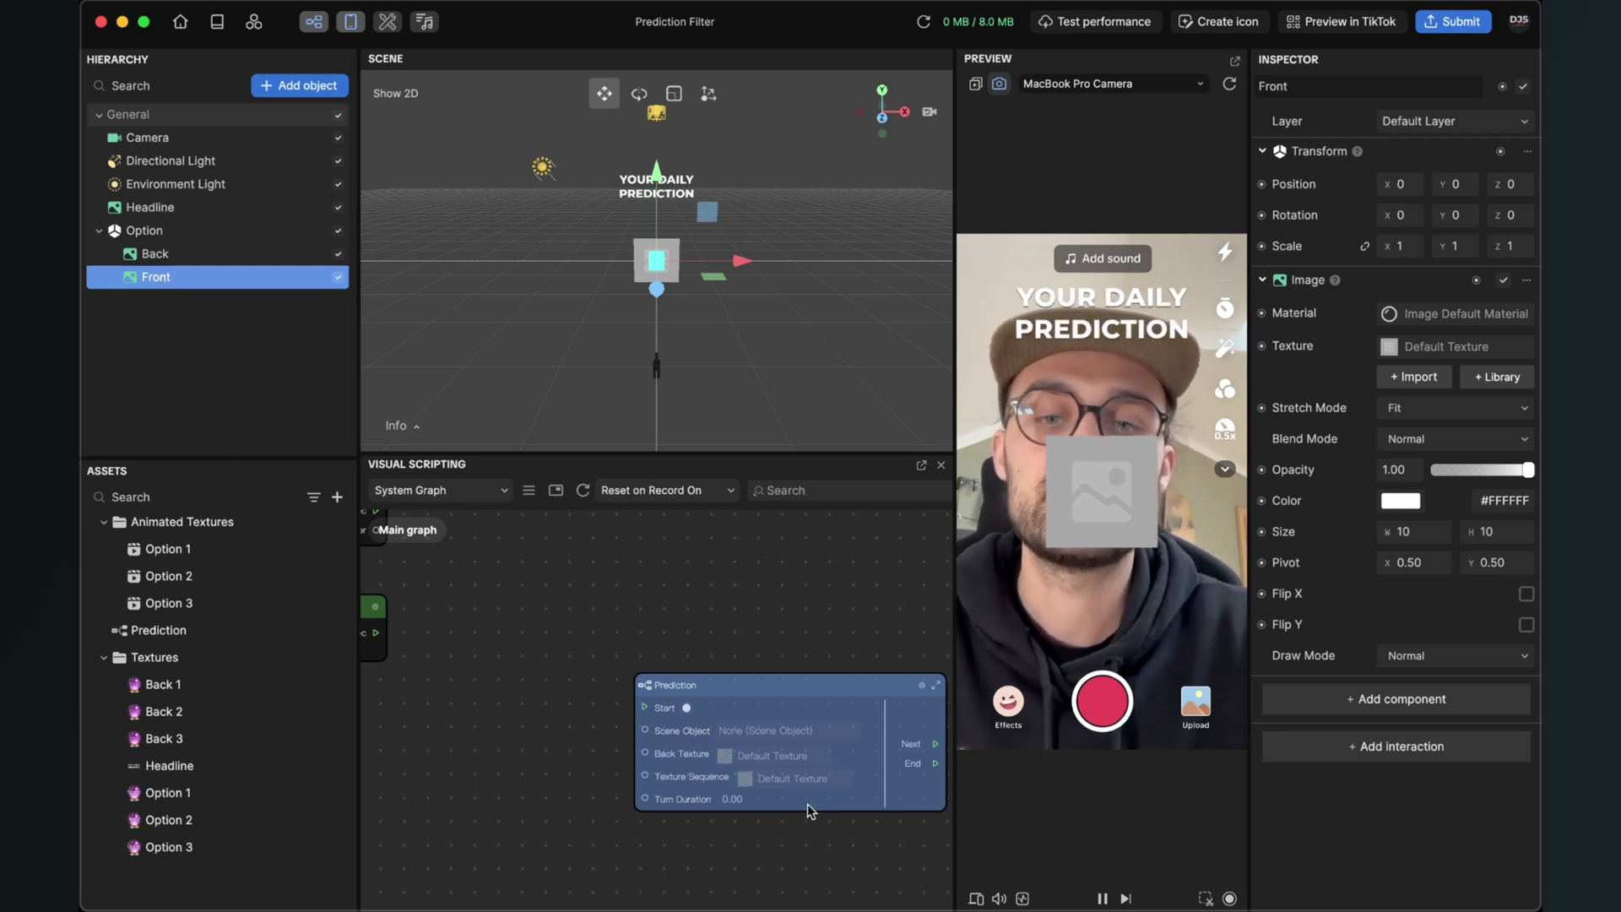
# Assign the Option object as the Prediction node's scene object and Back 1 as its back texture
pyautogui.moveTo(826, 691)
pyautogui.mouseDown()
pyautogui.moveTo(792, 647)
pyautogui.moveTo(799, 677)
pyautogui.moveTo(782, 681)
pyautogui.moveTo(803, 698)
pyautogui.mouseUp()
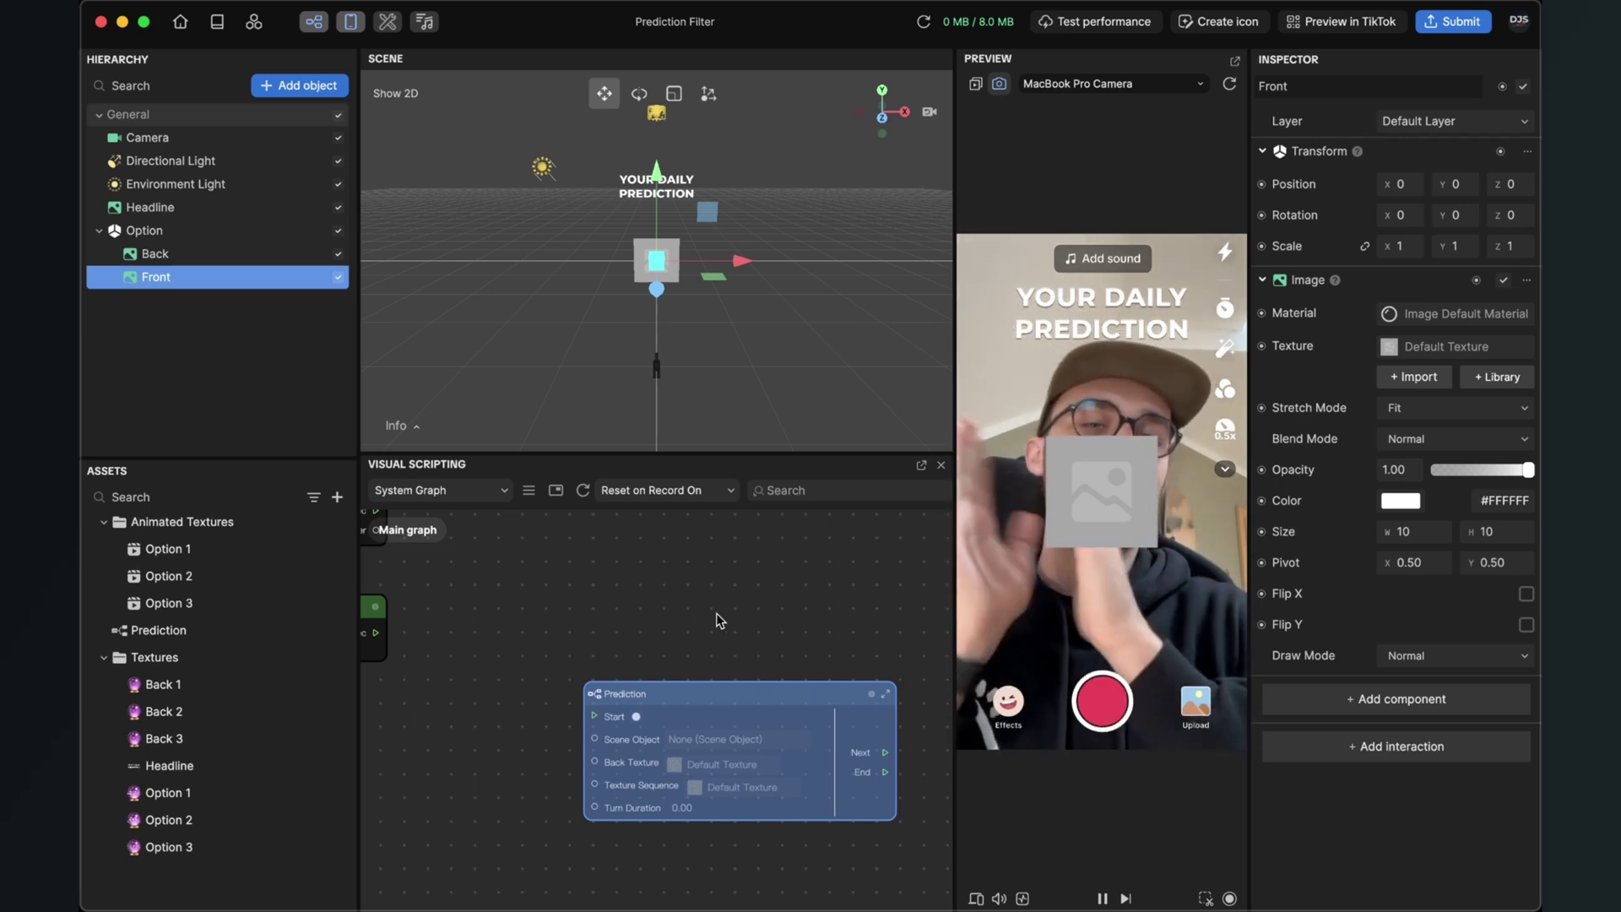
pyautogui.moveTo(689, 688); pyautogui.dragTo(674, 672)
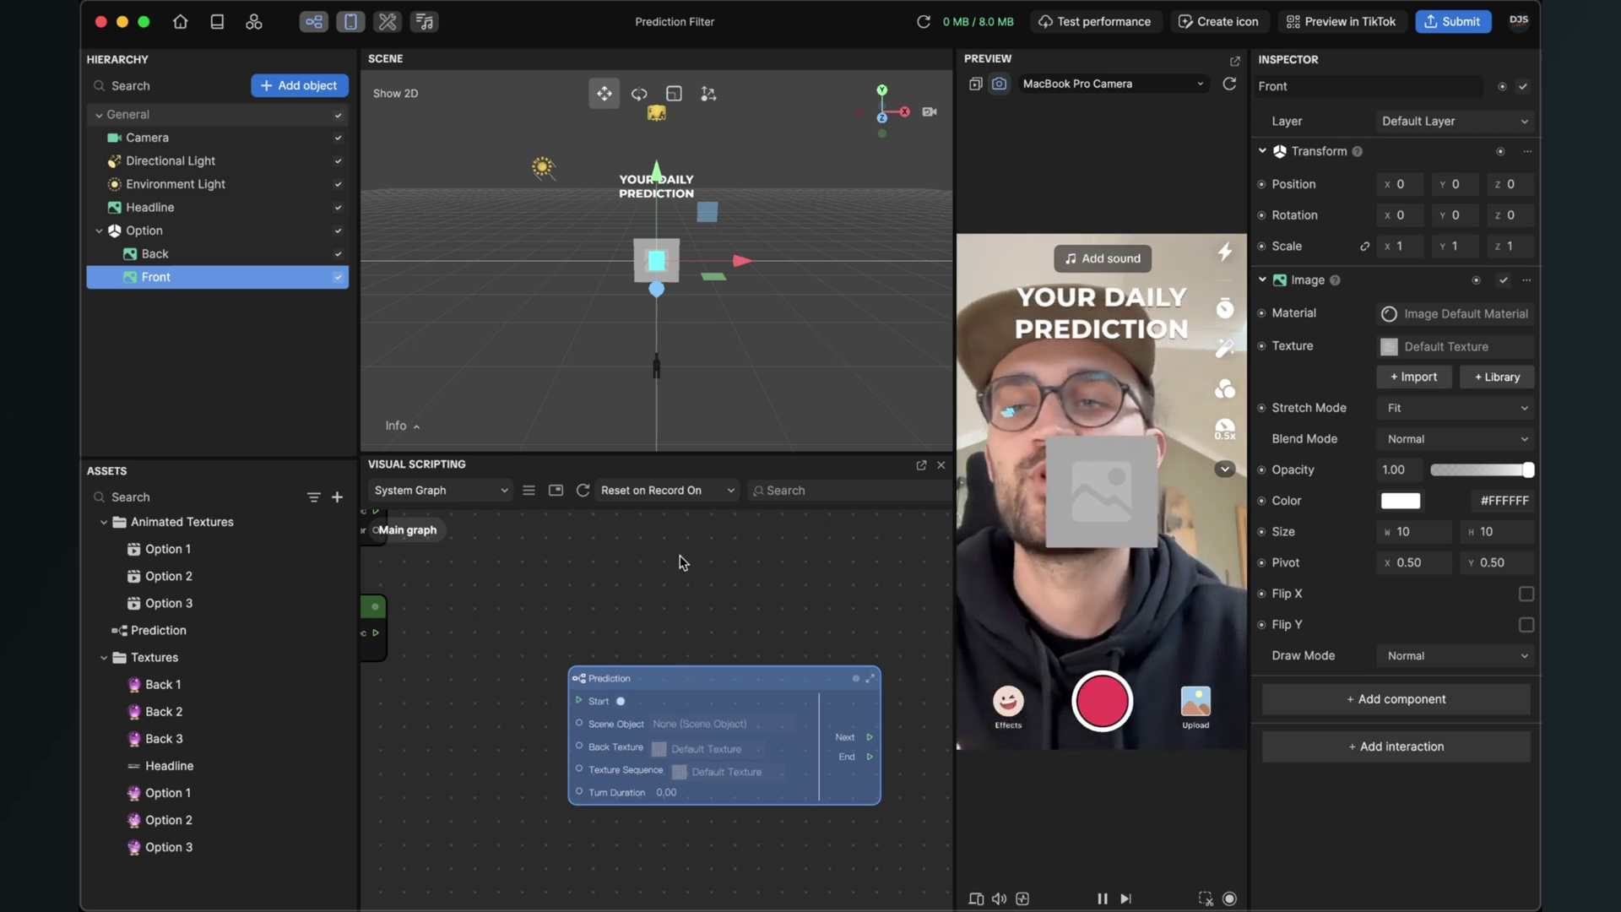
pyautogui.scroll(-3, 662, 616)
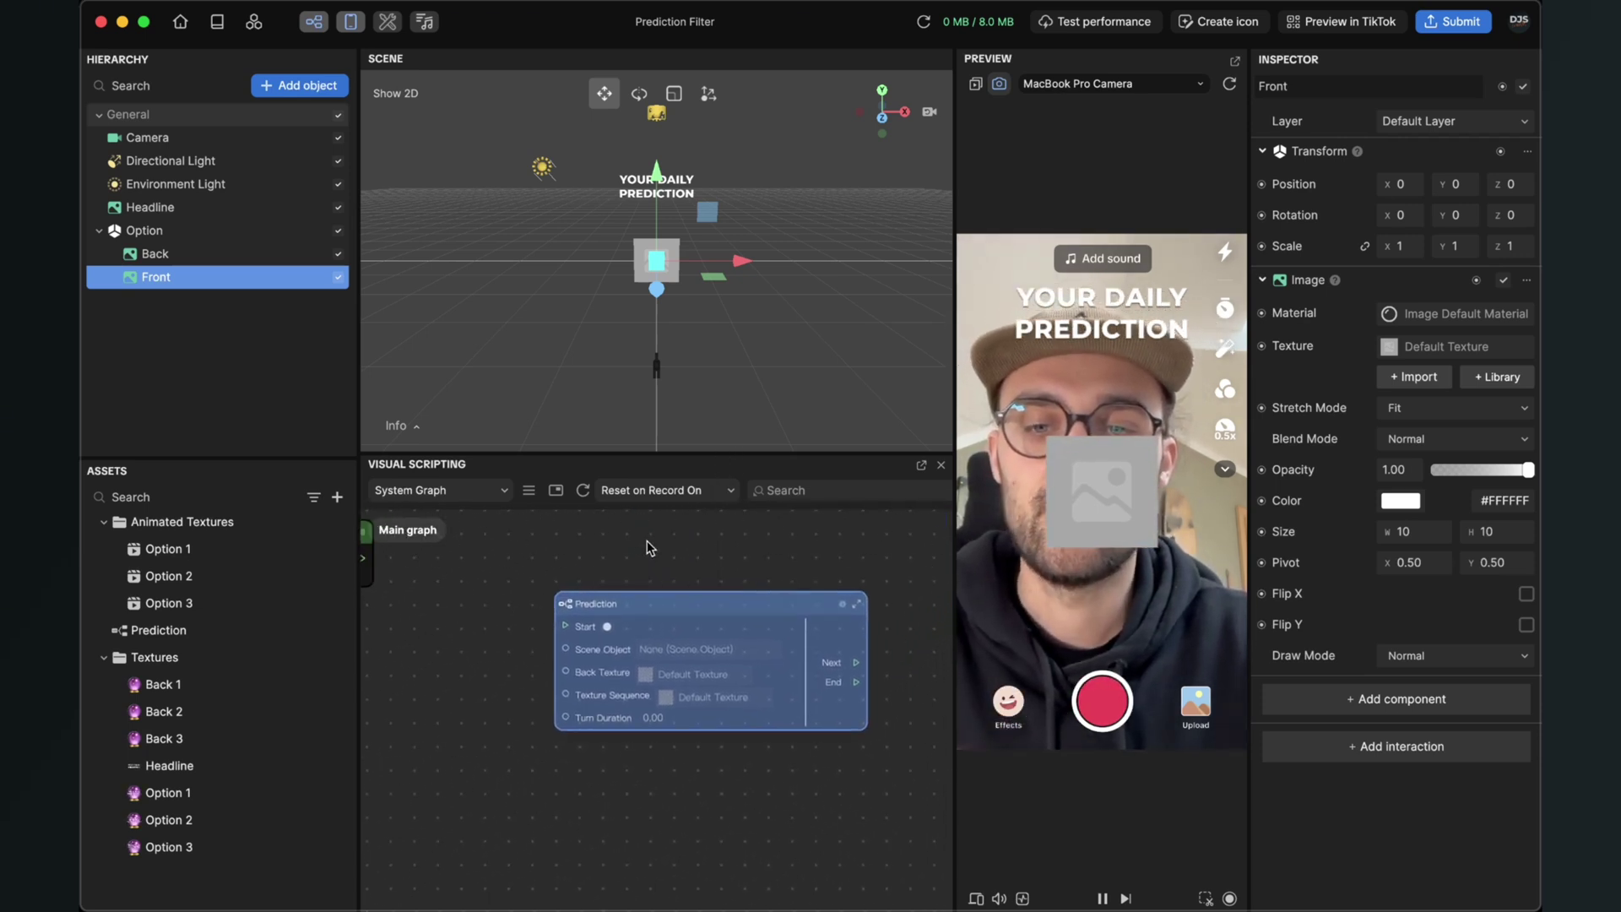
pyautogui.scroll(5, 677, 605)
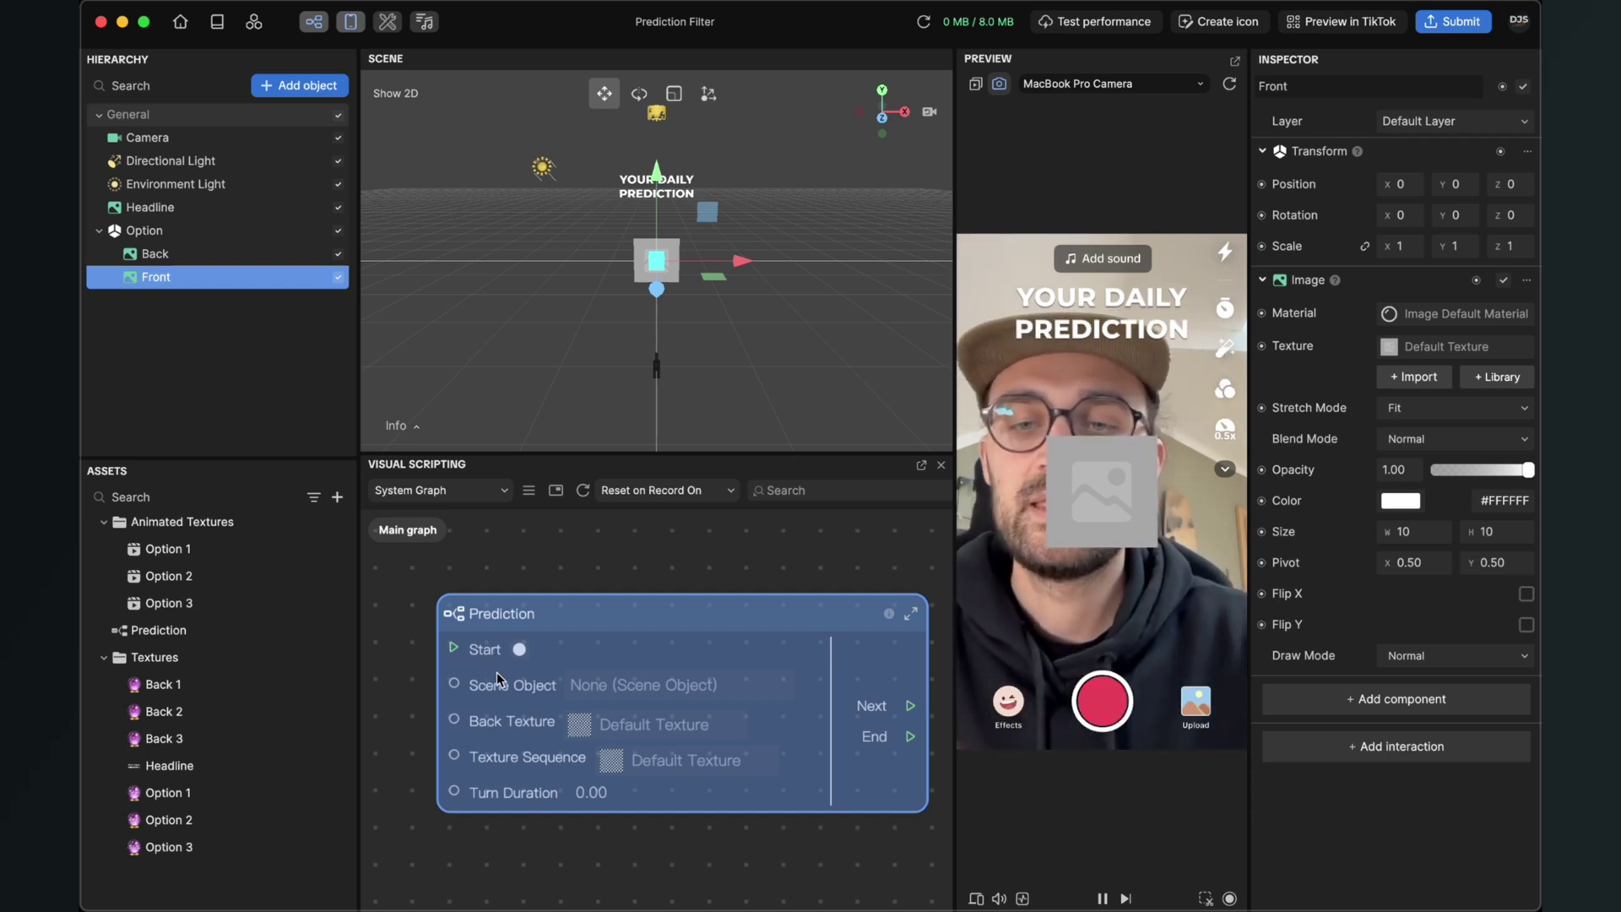
pyautogui.click(594, 686)
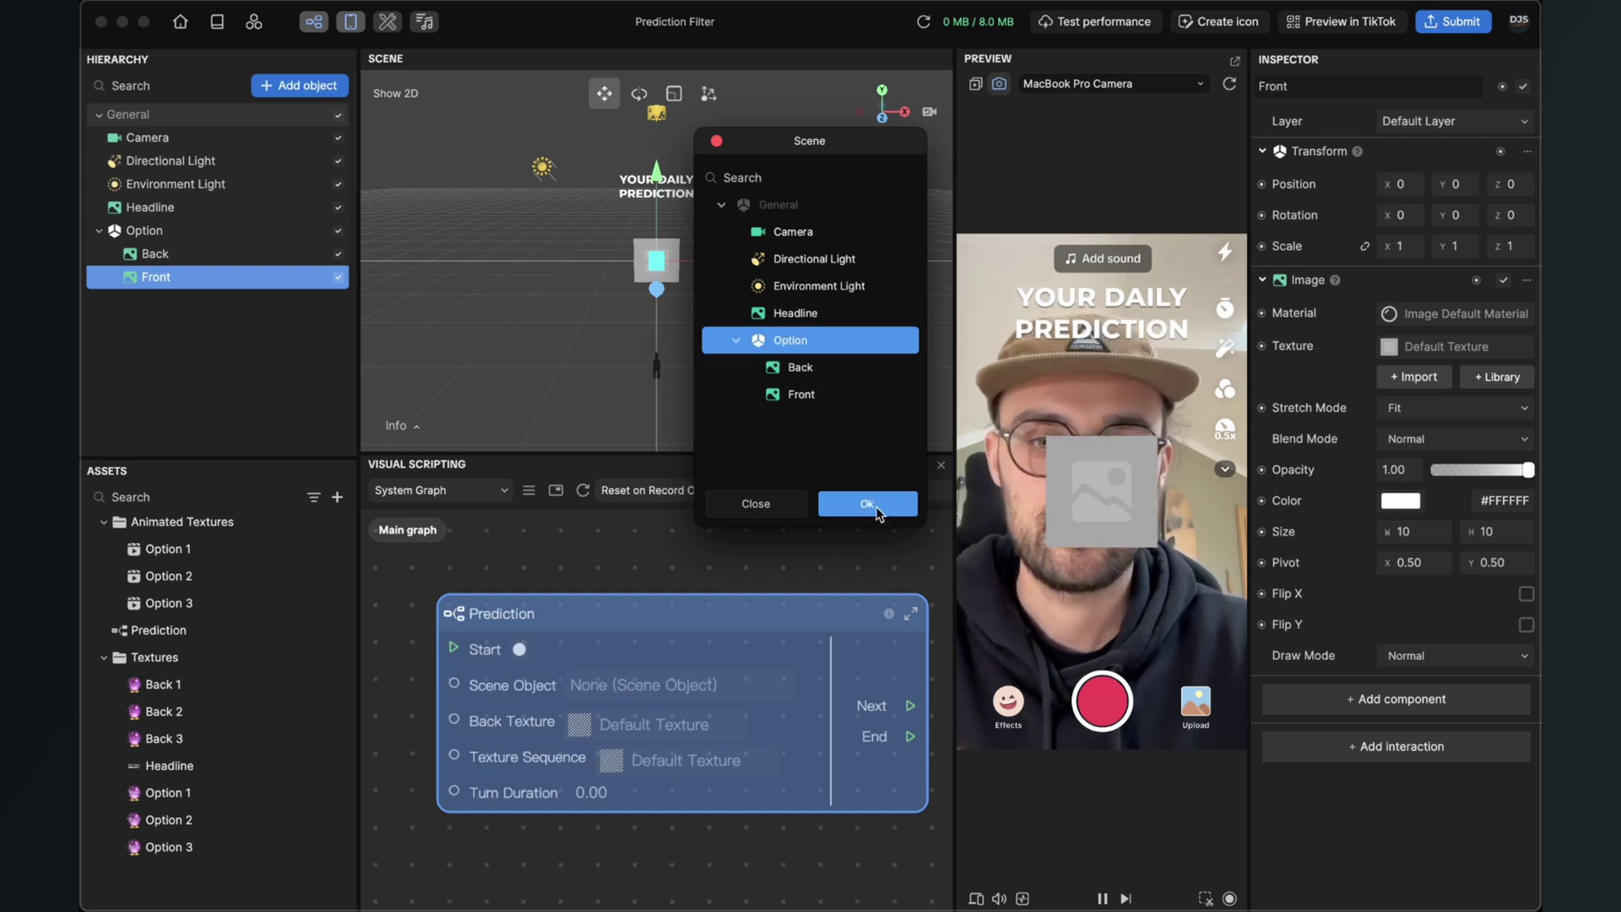
pyautogui.click(874, 504)
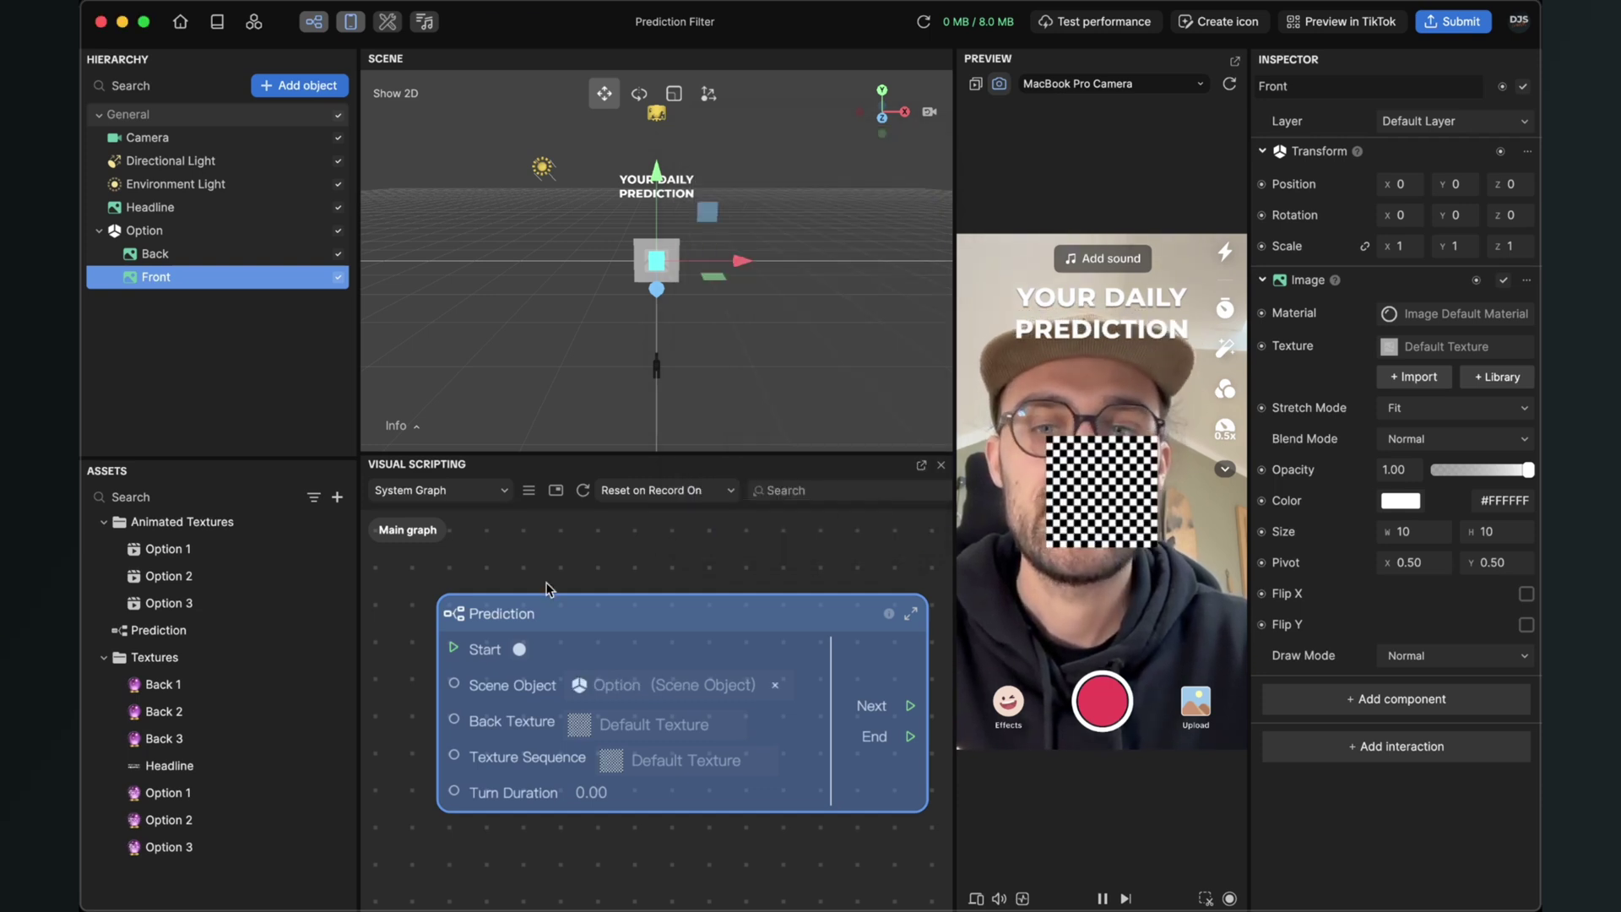
pyautogui.click(615, 724)
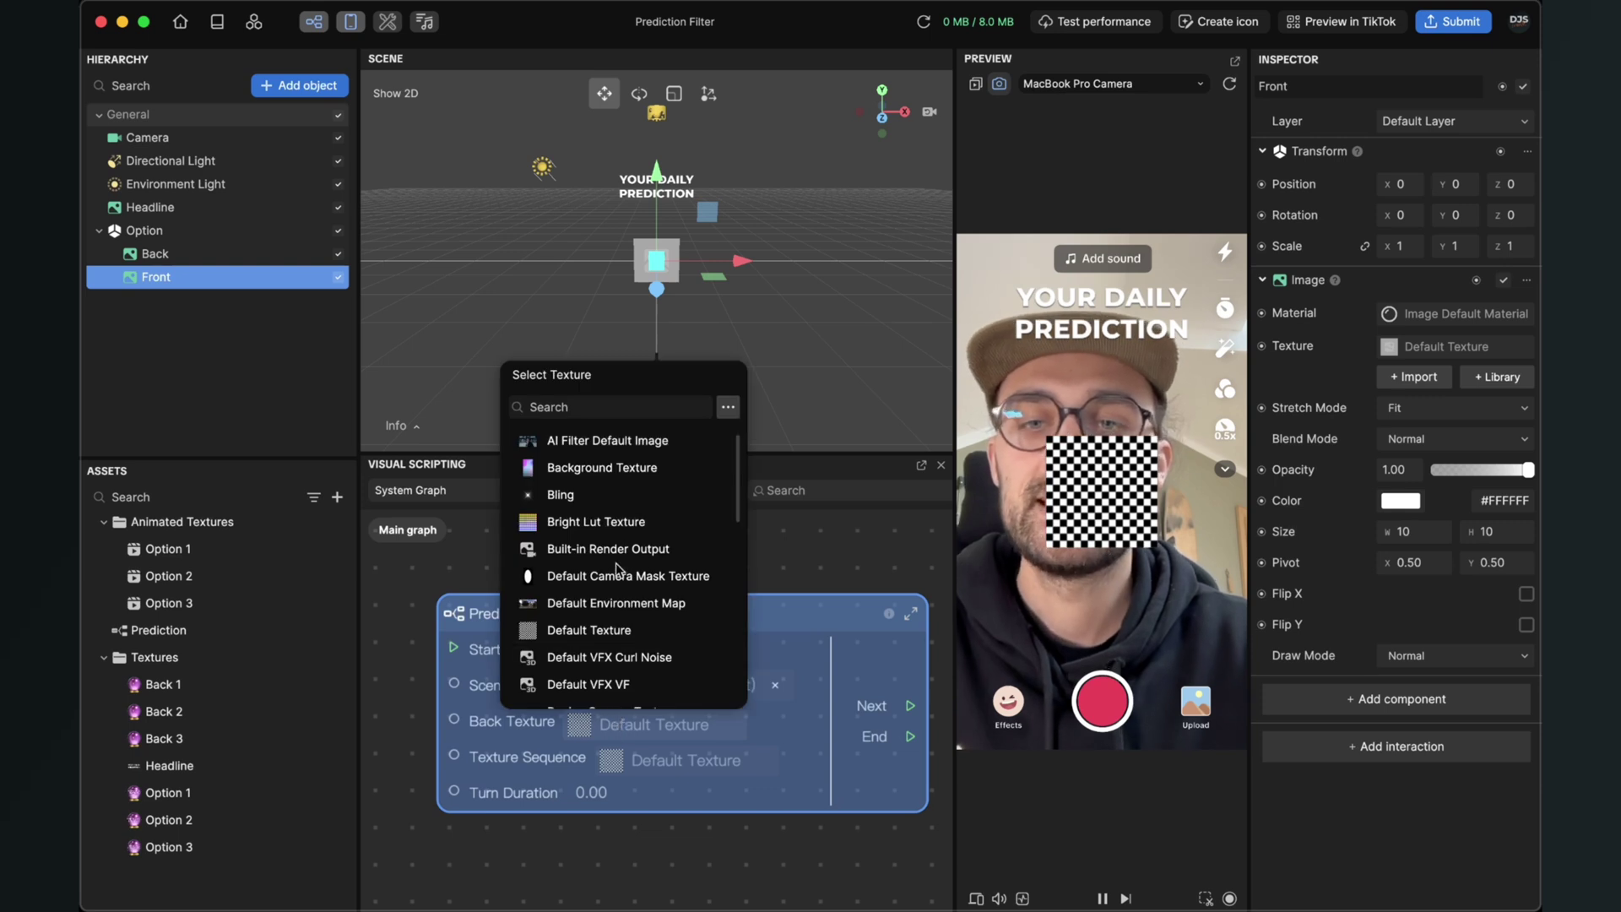
pyautogui.scroll(-10, 617, 572)
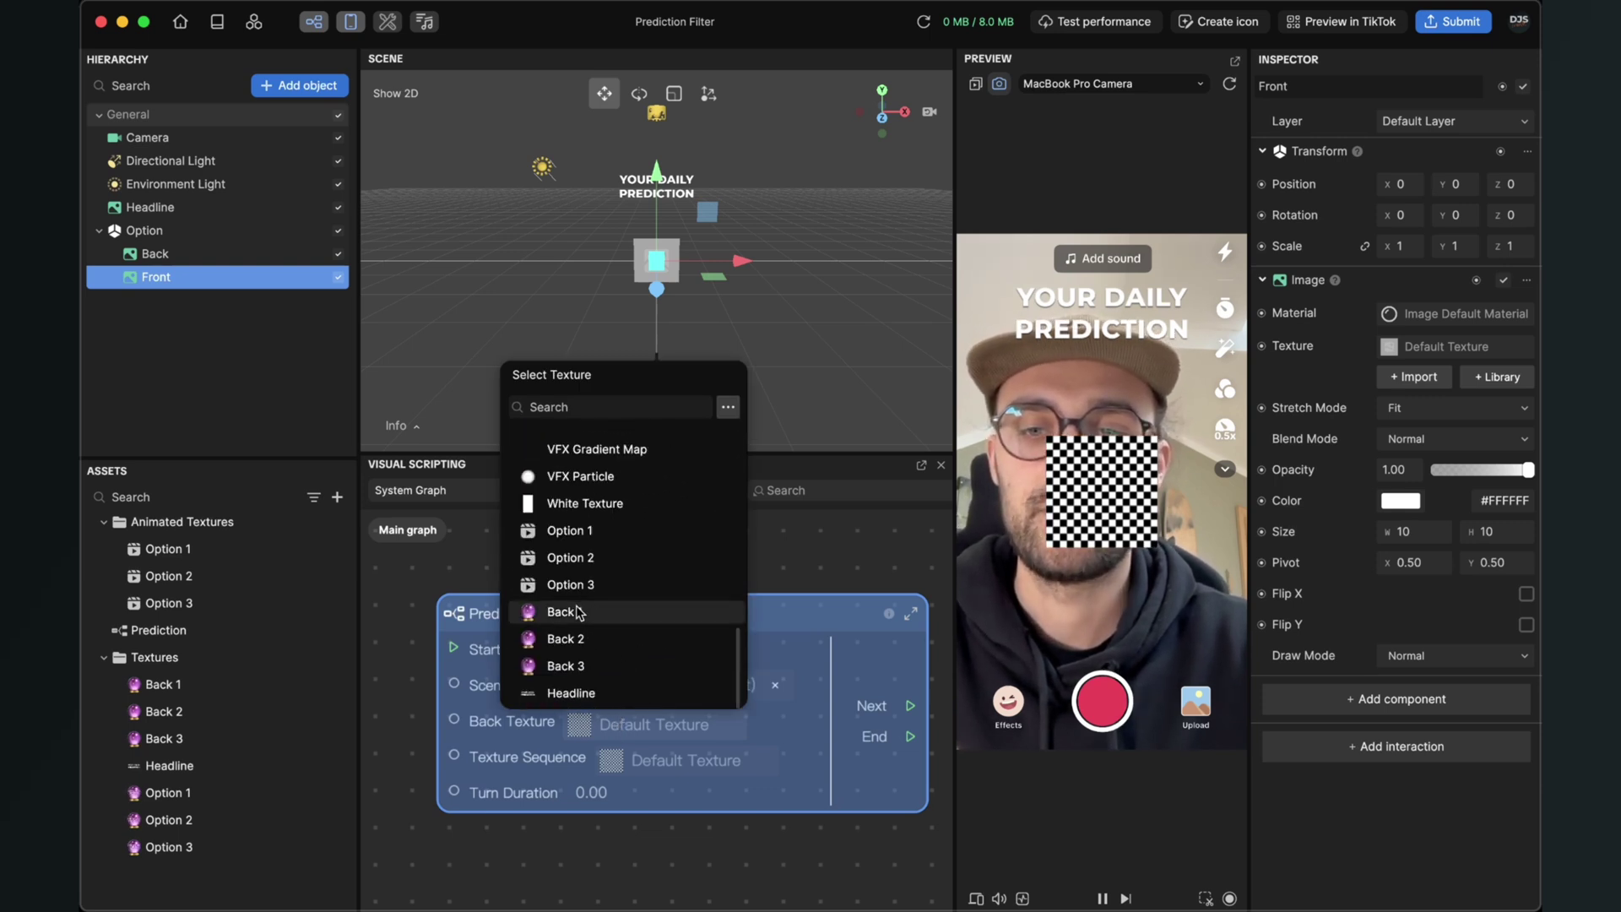
pyautogui.click(579, 614)
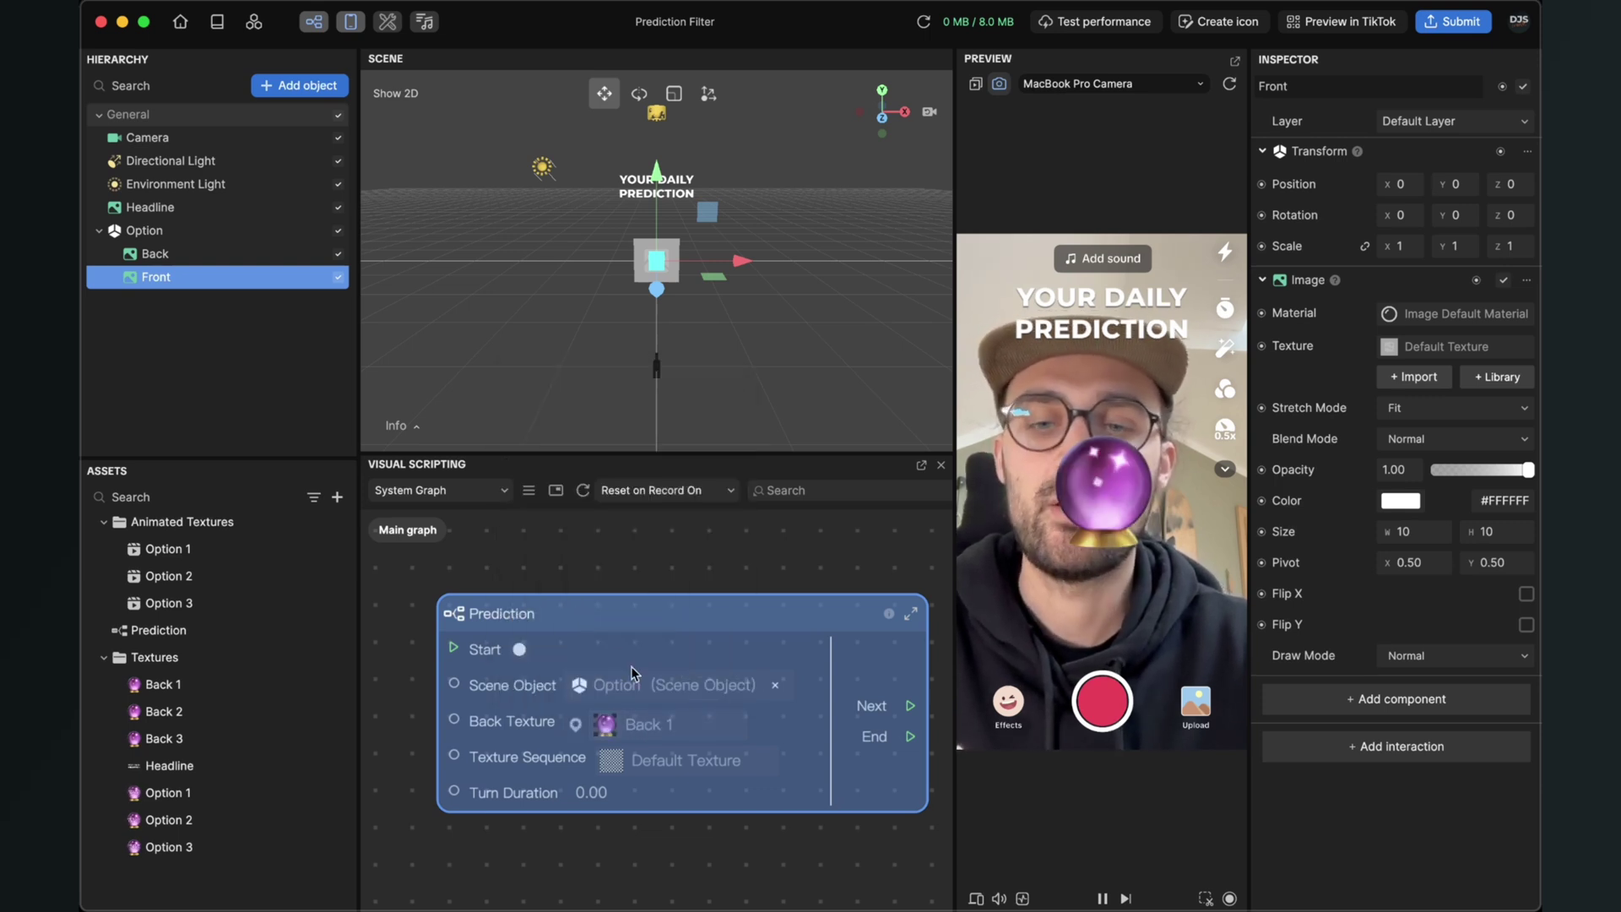
# Set the Prediction node's texture sequence to the Option 1 animated texture and its turn duration to 1
pyautogui.click(641, 765)
pyautogui.scroll(-10, 642, 625)
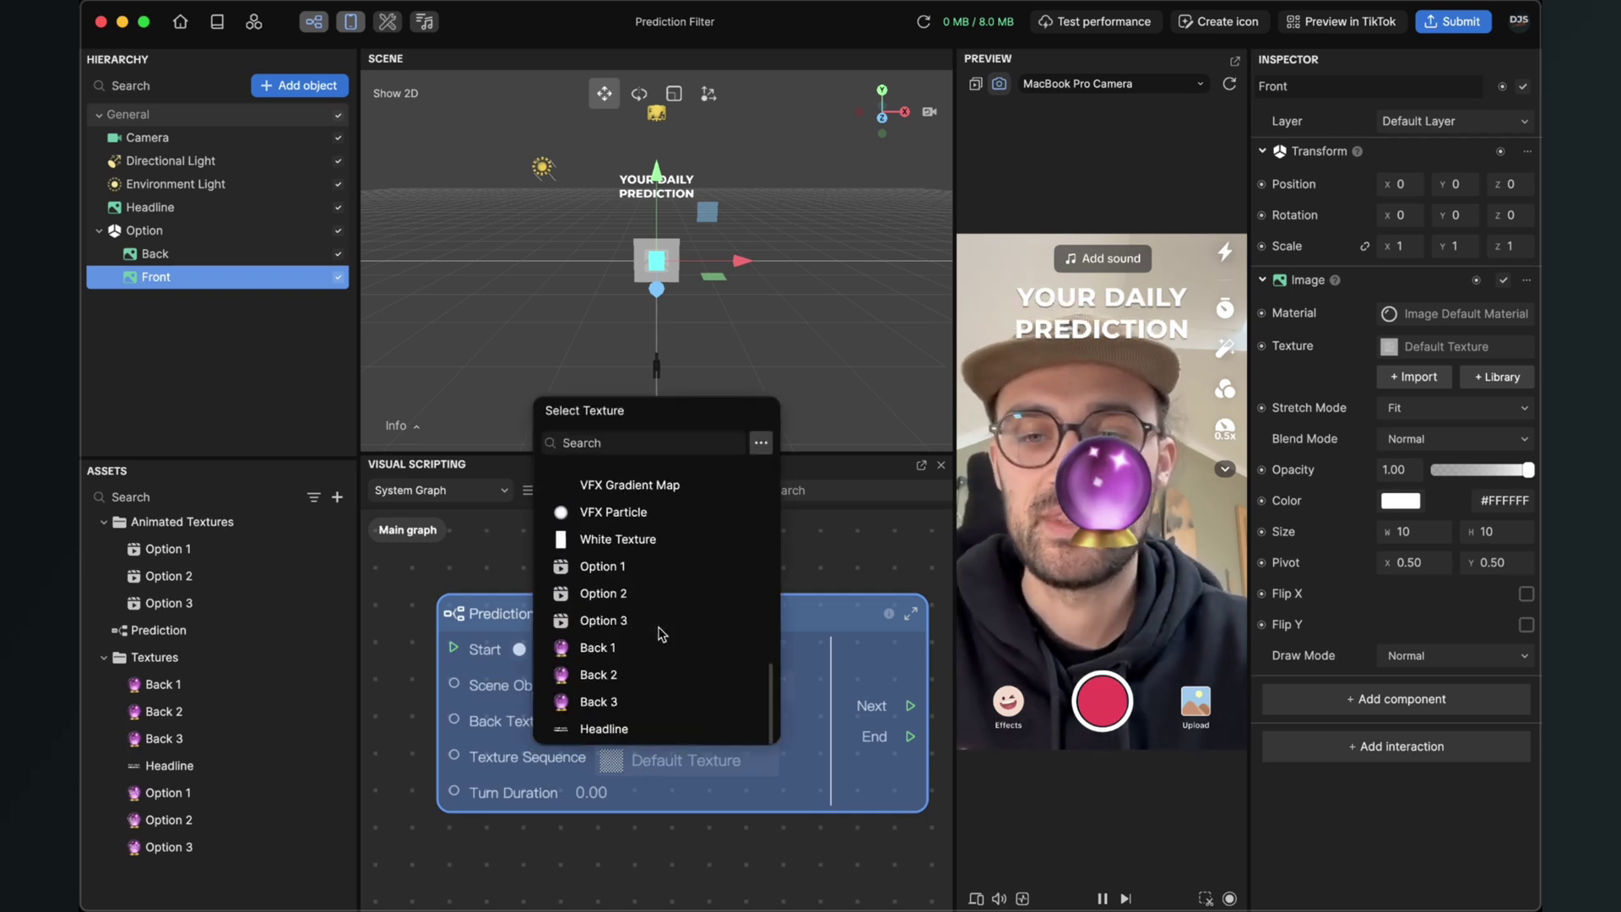
pyautogui.click(617, 568)
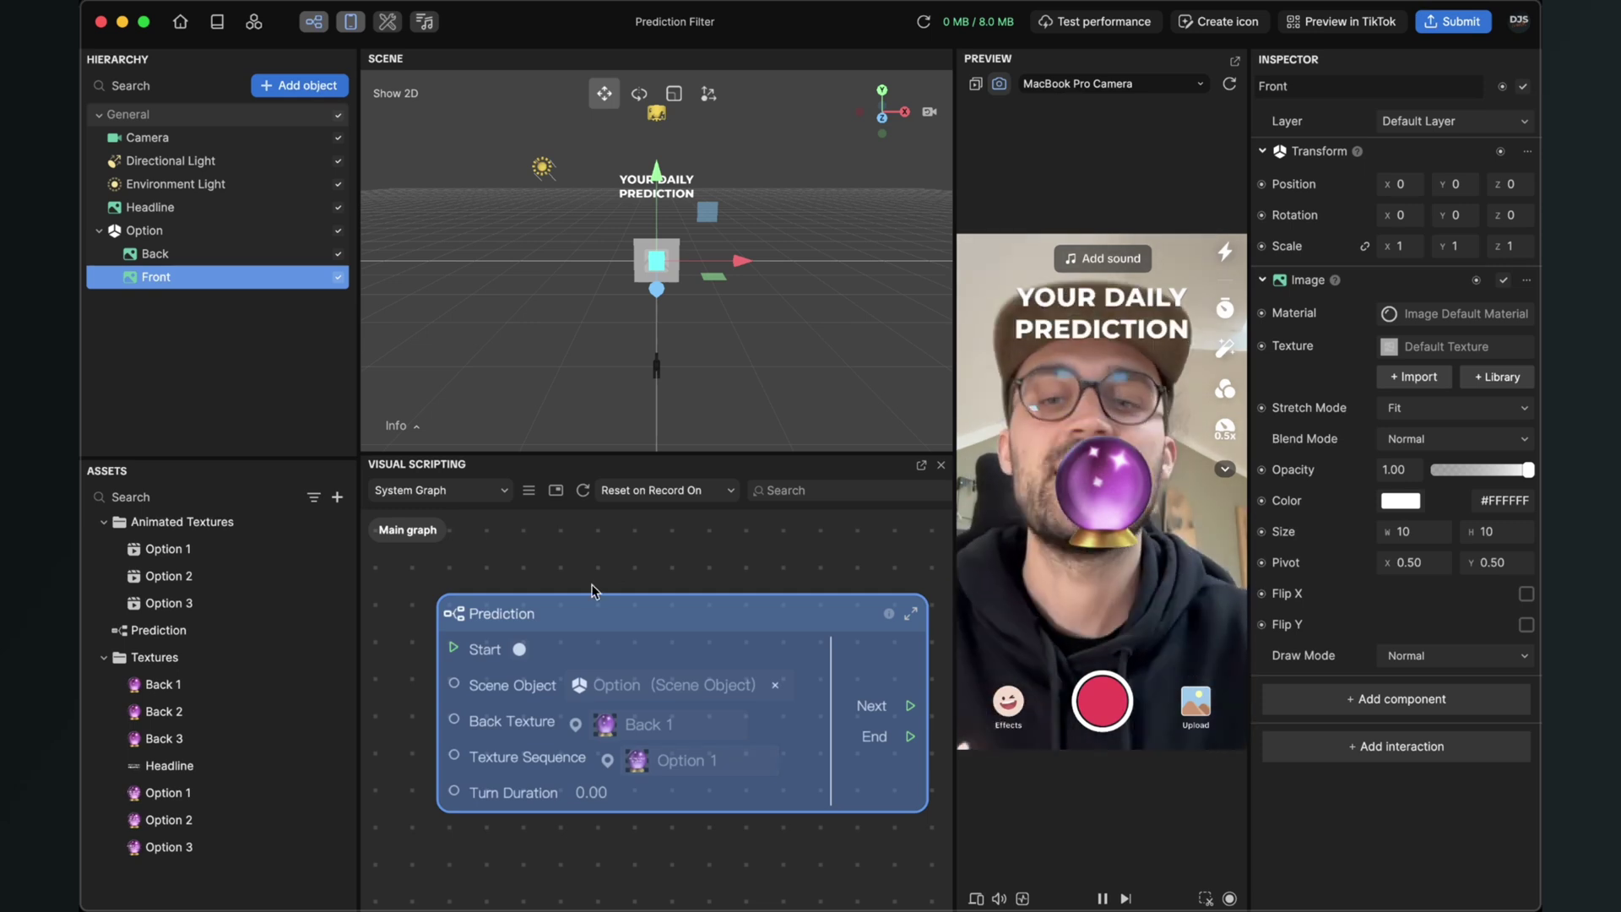
pyautogui.scroll(-3, 524, 670)
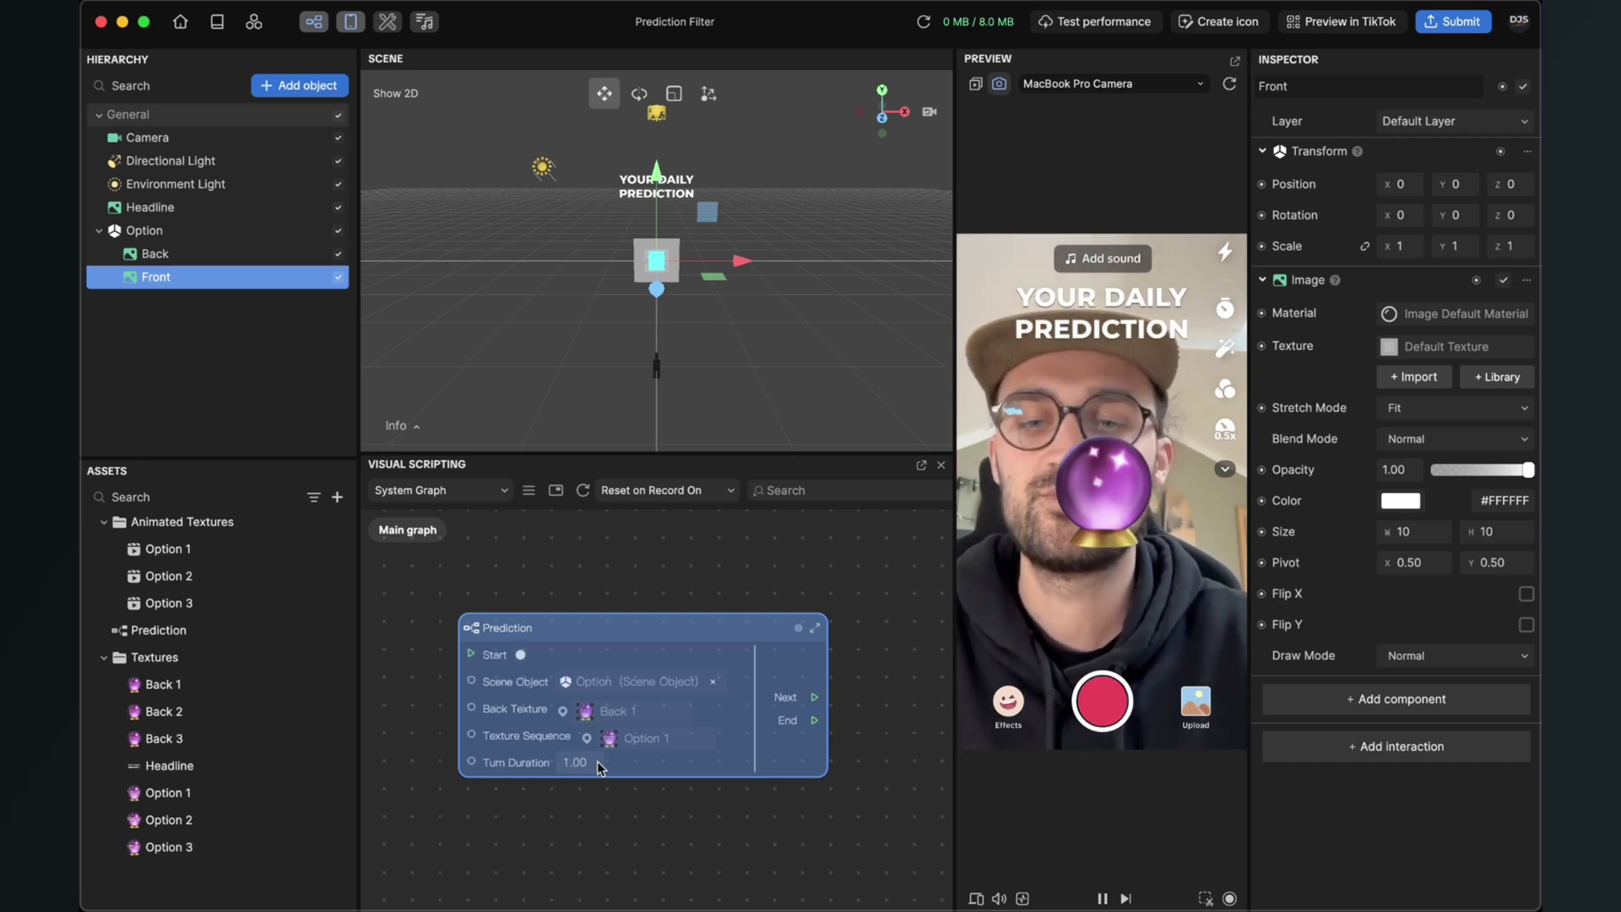
# Add a Screen Tap node before the Prediction node and connect its Next output to Prediction's Start input
pyautogui.moveTo(467, 807); pyautogui.dragTo(584, 812)
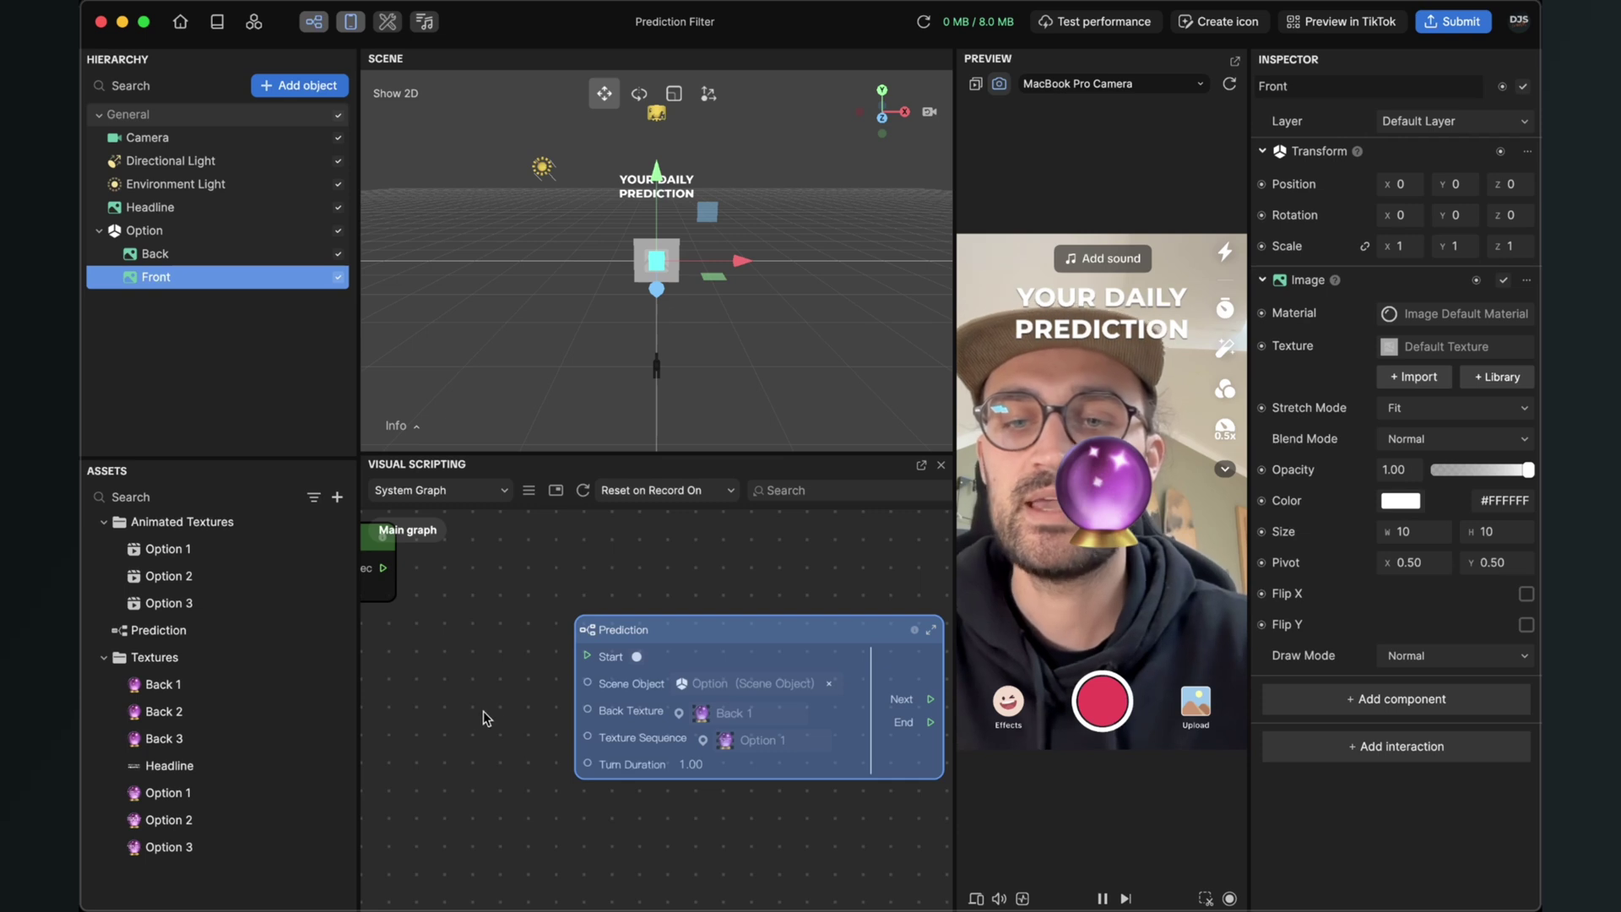
pyautogui.moveTo(489, 704); pyautogui.dragTo(624, 724)
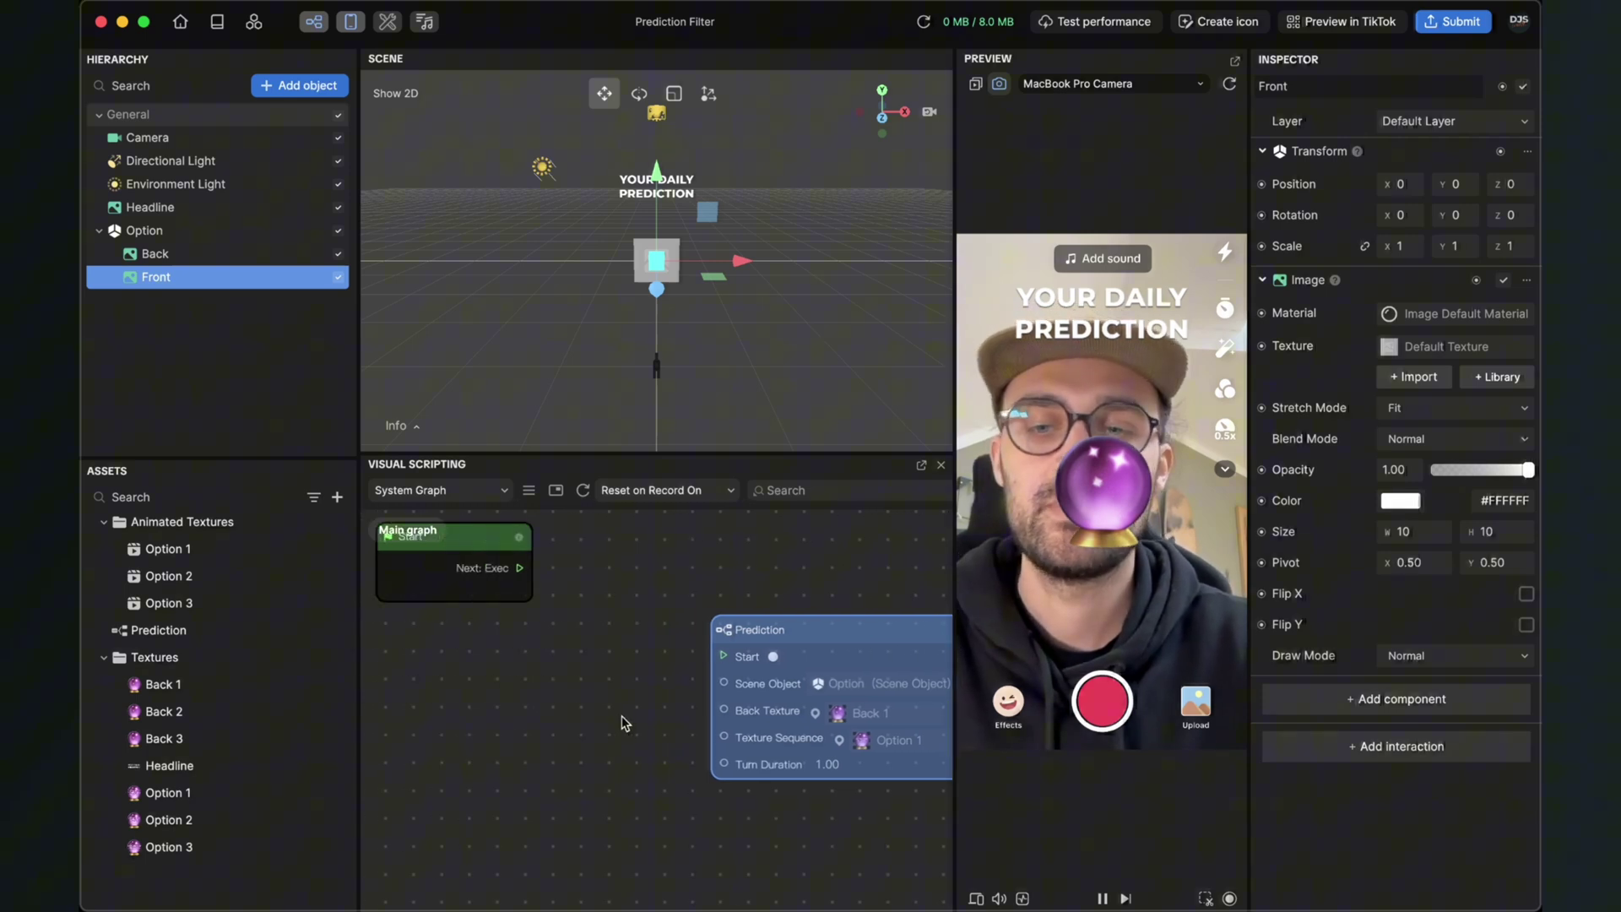
pyautogui.rightClick(516, 714)
pyautogui.hscroll(3, 699, 487)
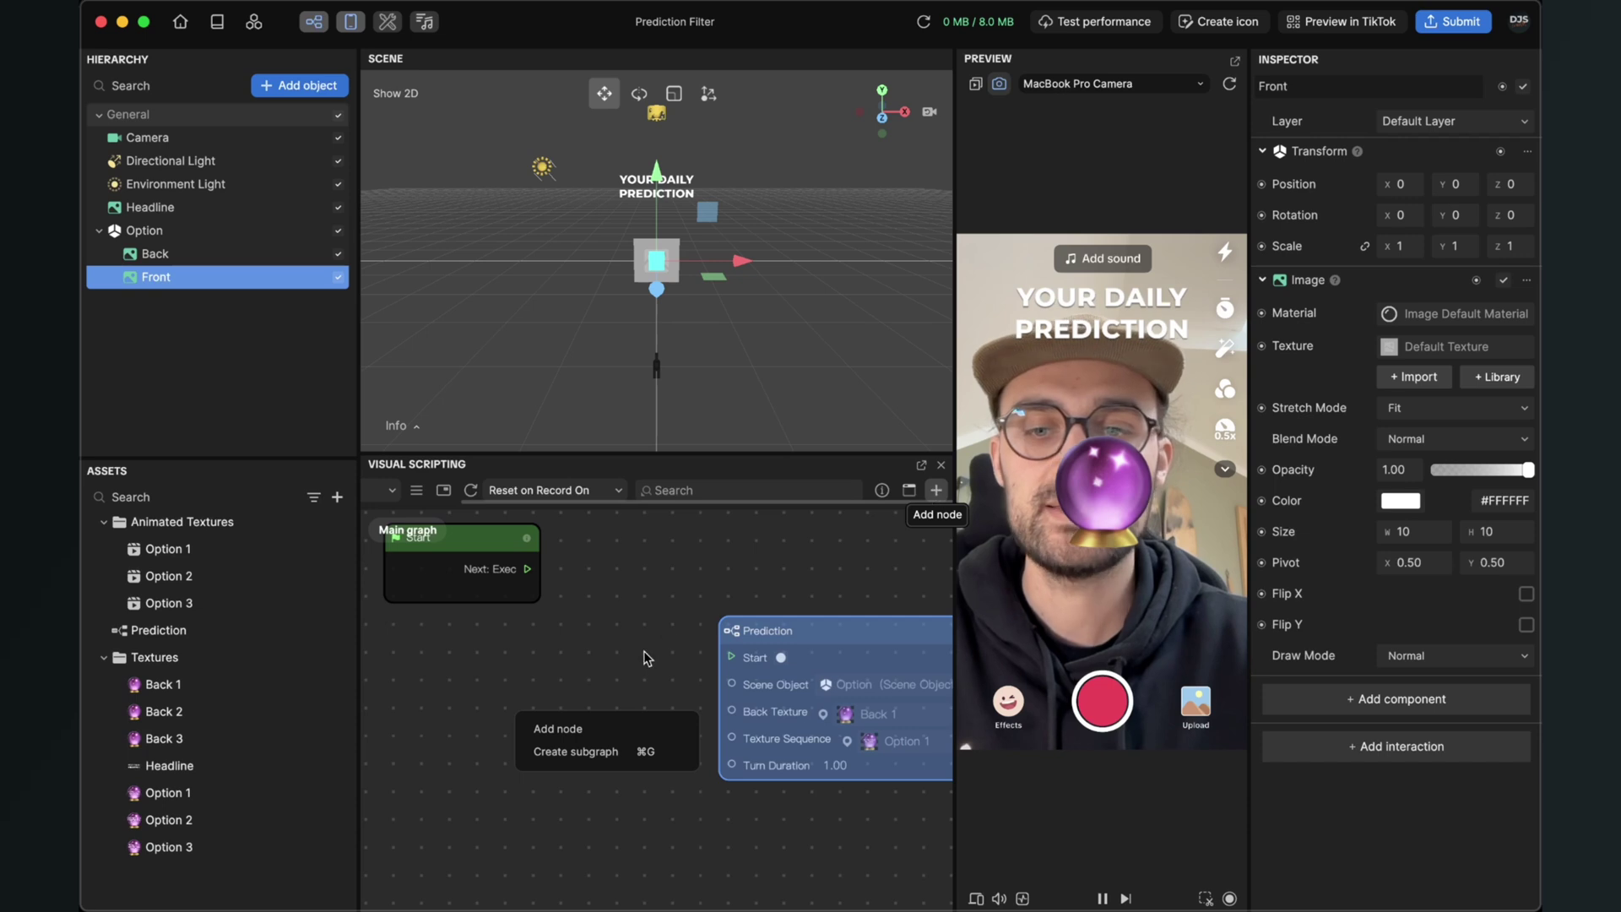
pyautogui.click(549, 728)
pyautogui.write('scre')
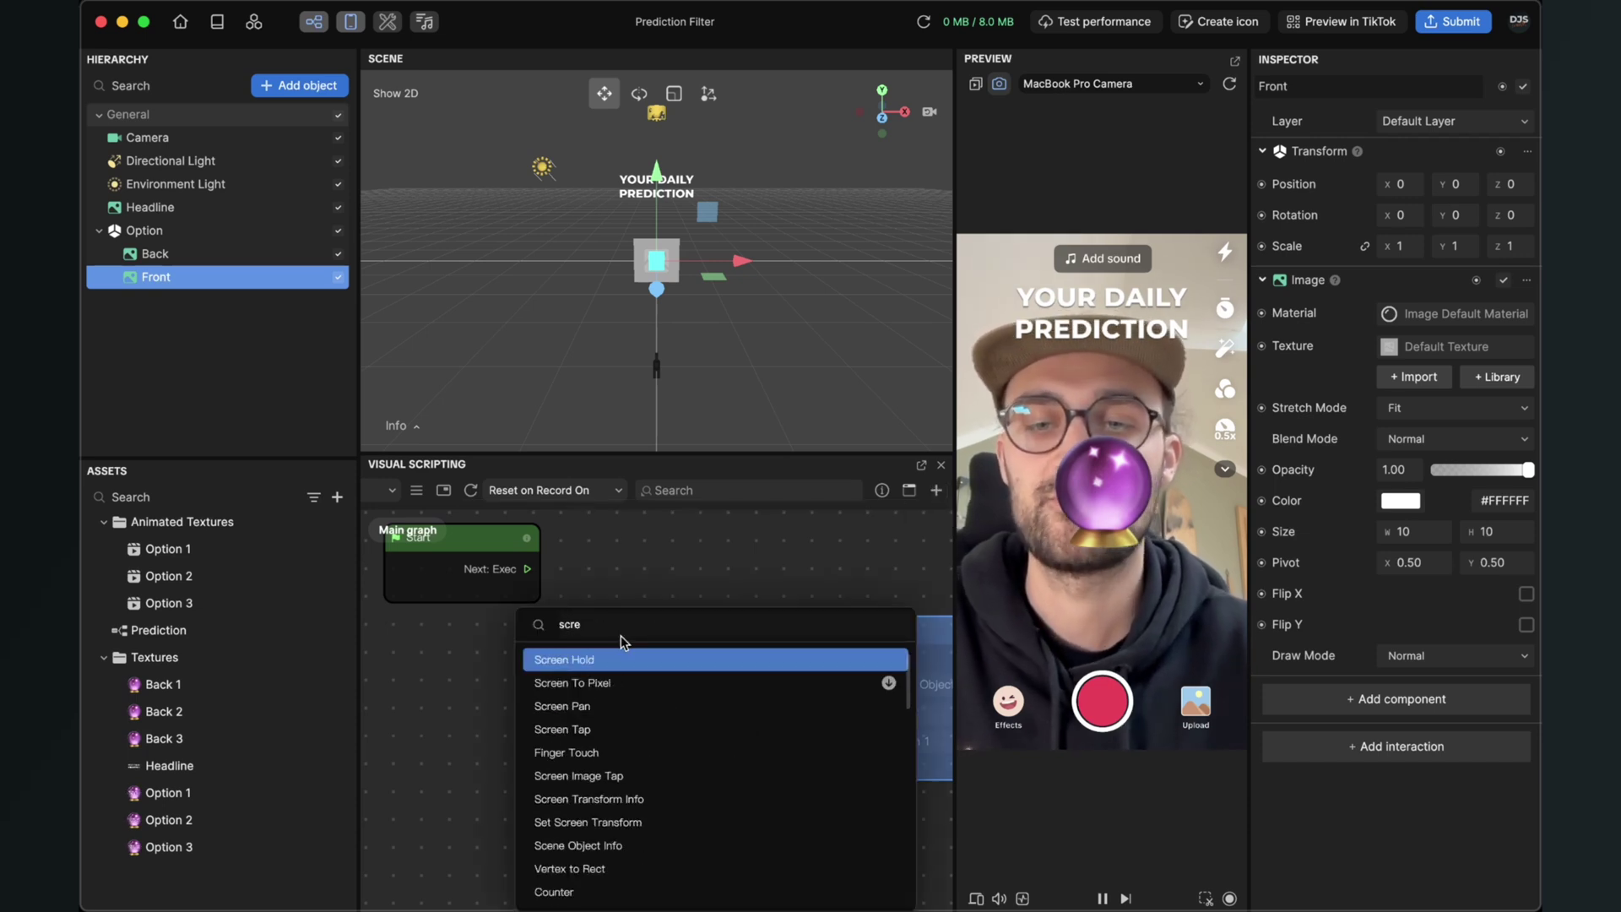
pyautogui.press('Down')
pyautogui.press('Down')
pyautogui.press('Down')
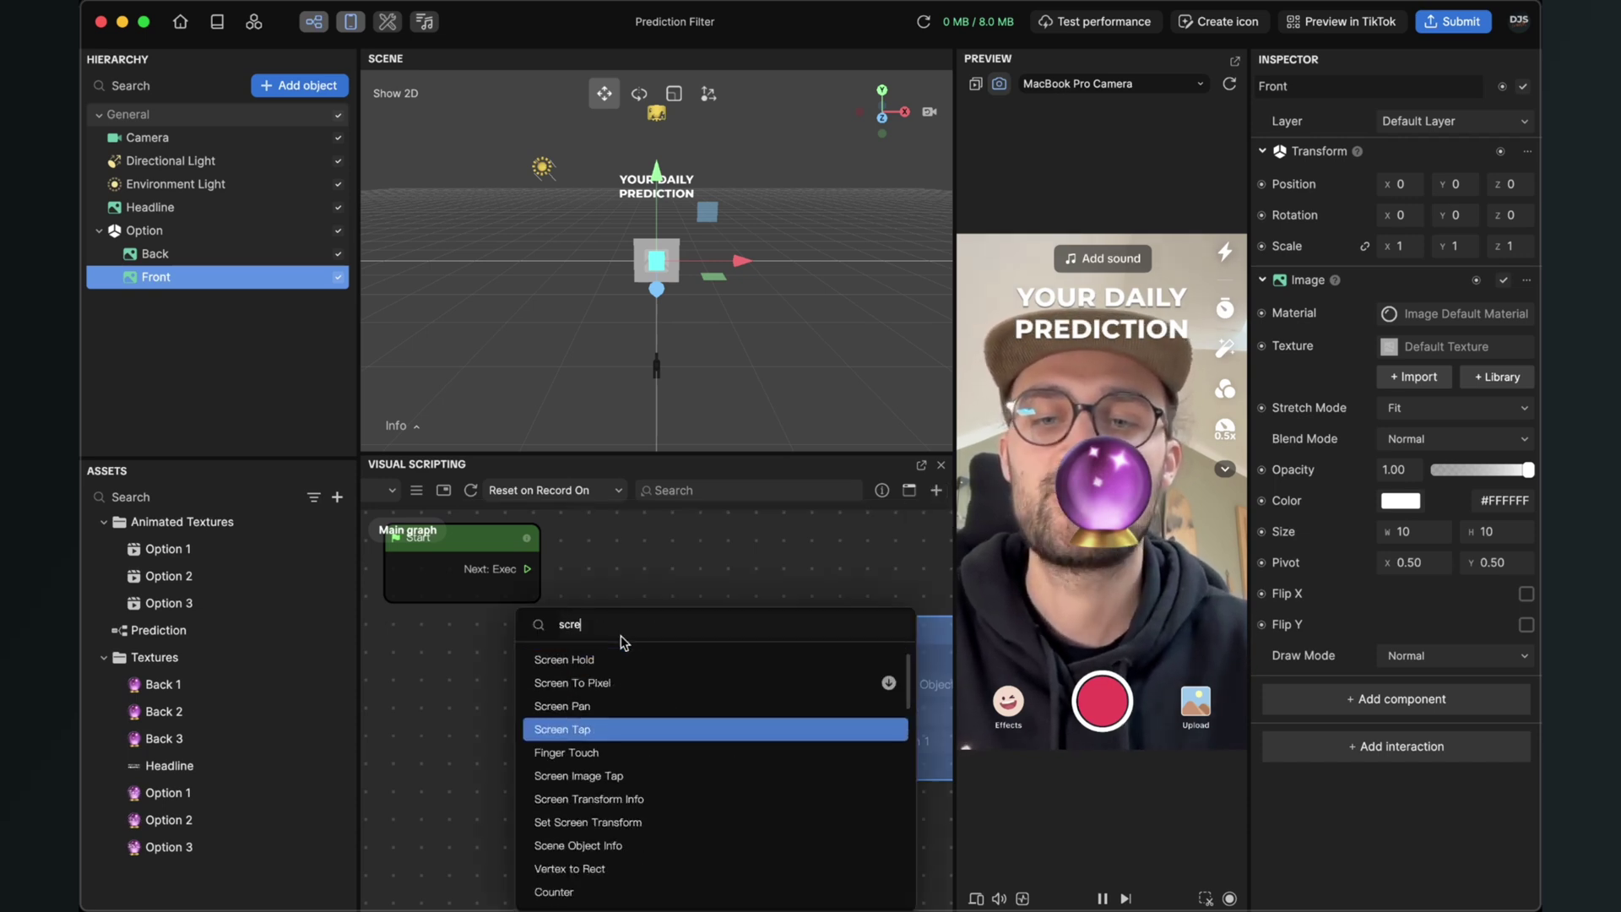
pyautogui.press('Return')
pyautogui.moveTo(627, 720); pyautogui.dragTo(576, 682)
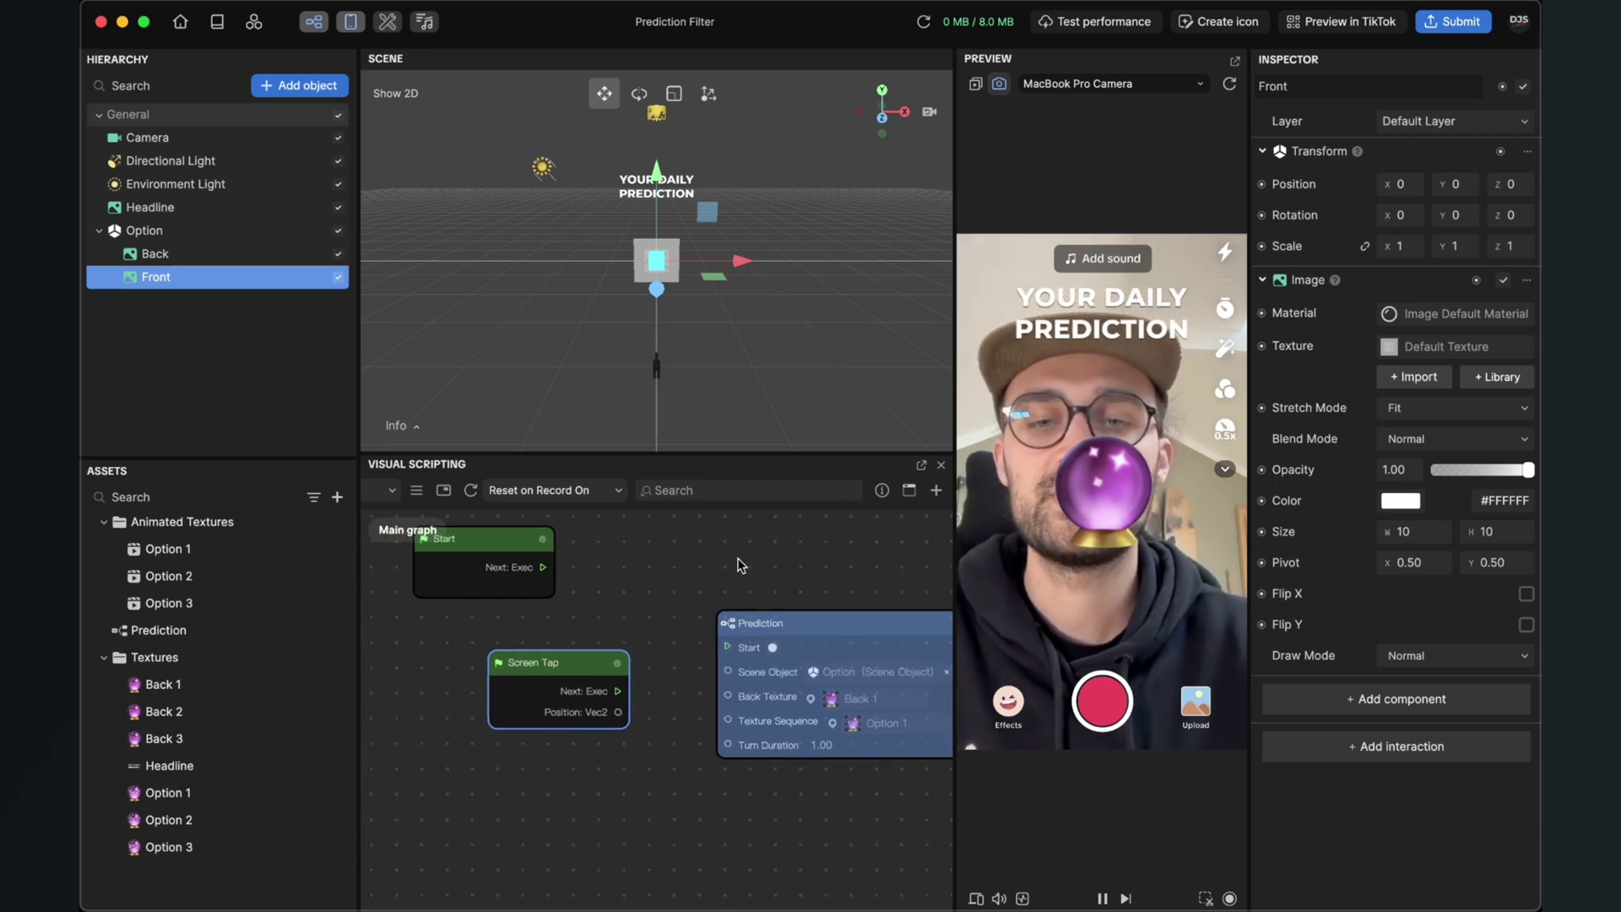
pyautogui.scroll(-3, 667, 561)
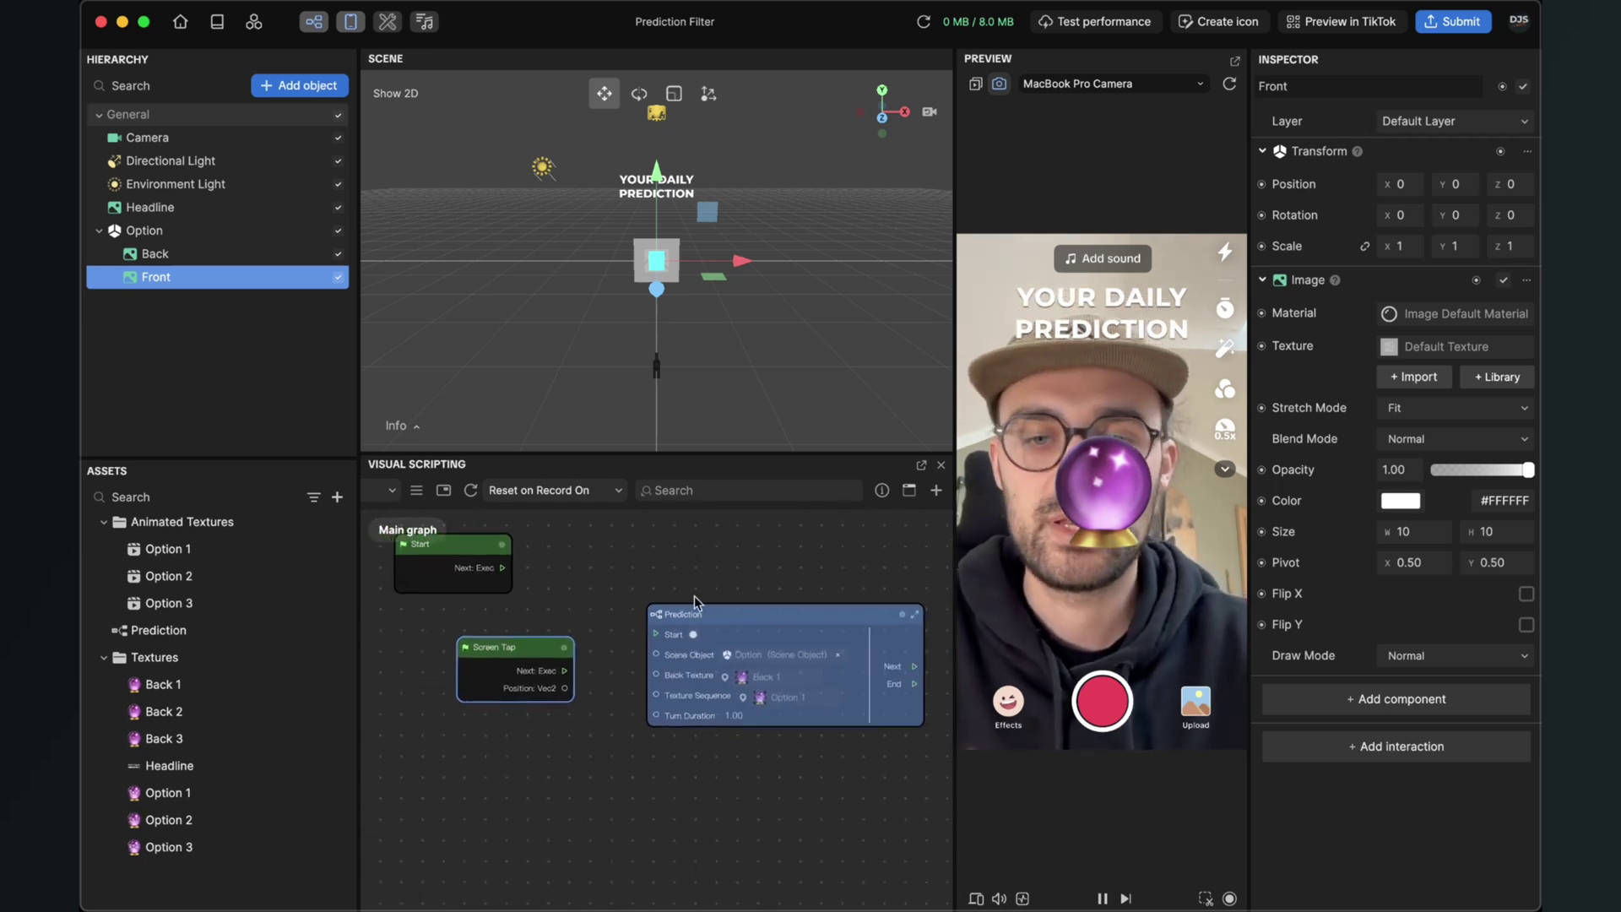
pyautogui.moveTo(565, 671); pyautogui.dragTo(659, 638)
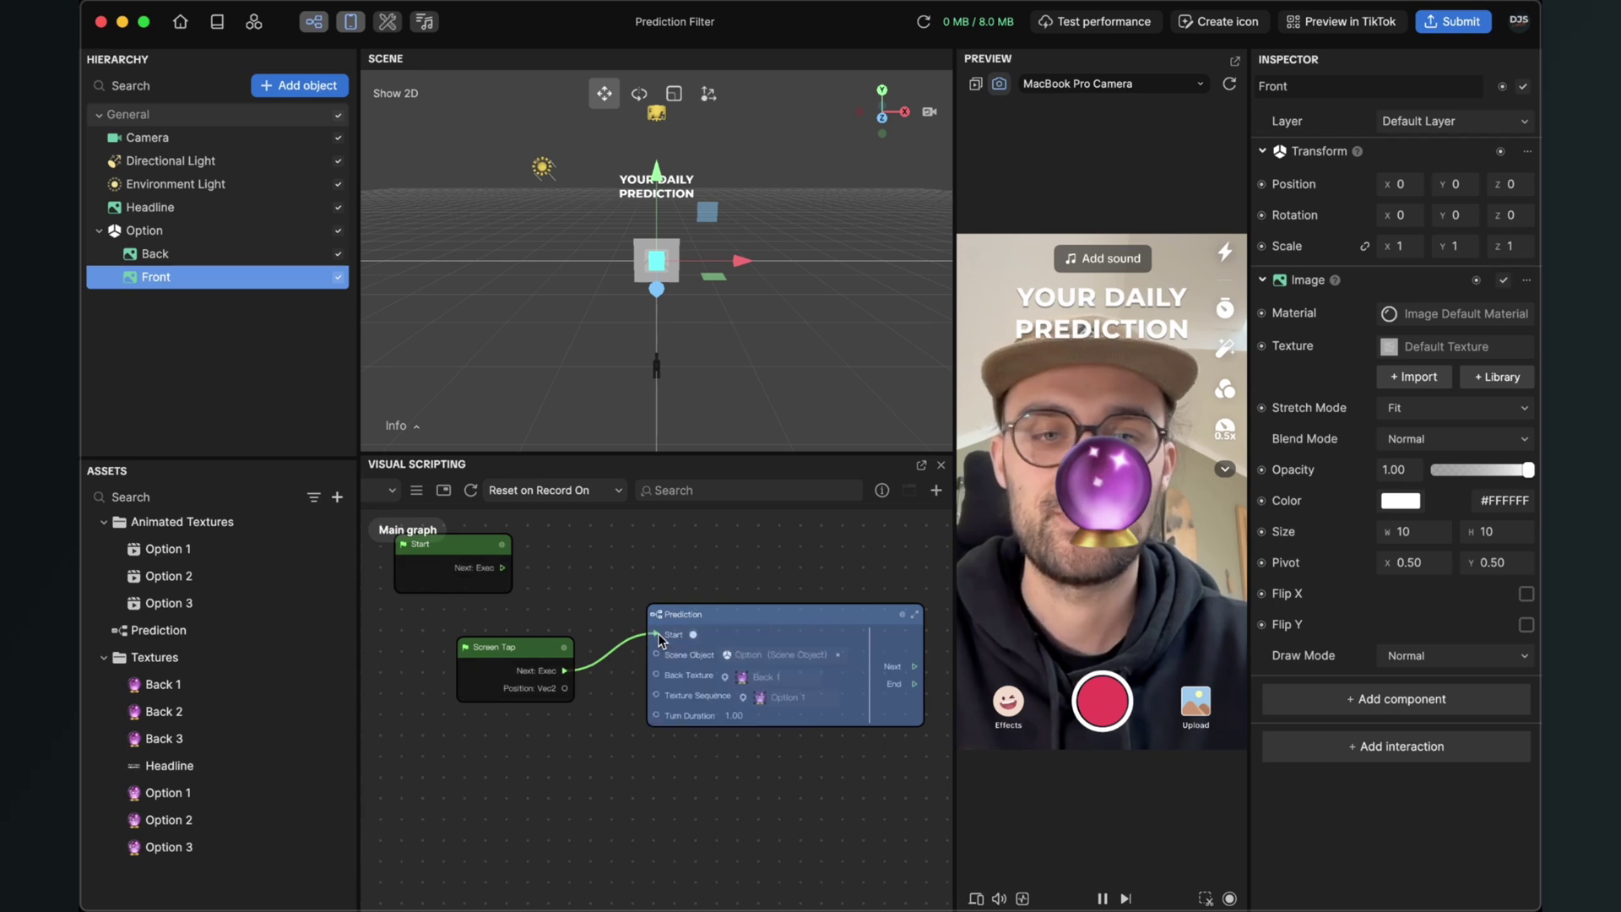
# Test the prediction by tapping the preview, resetting the effect and tapping it again
pyautogui.click(1168, 507)
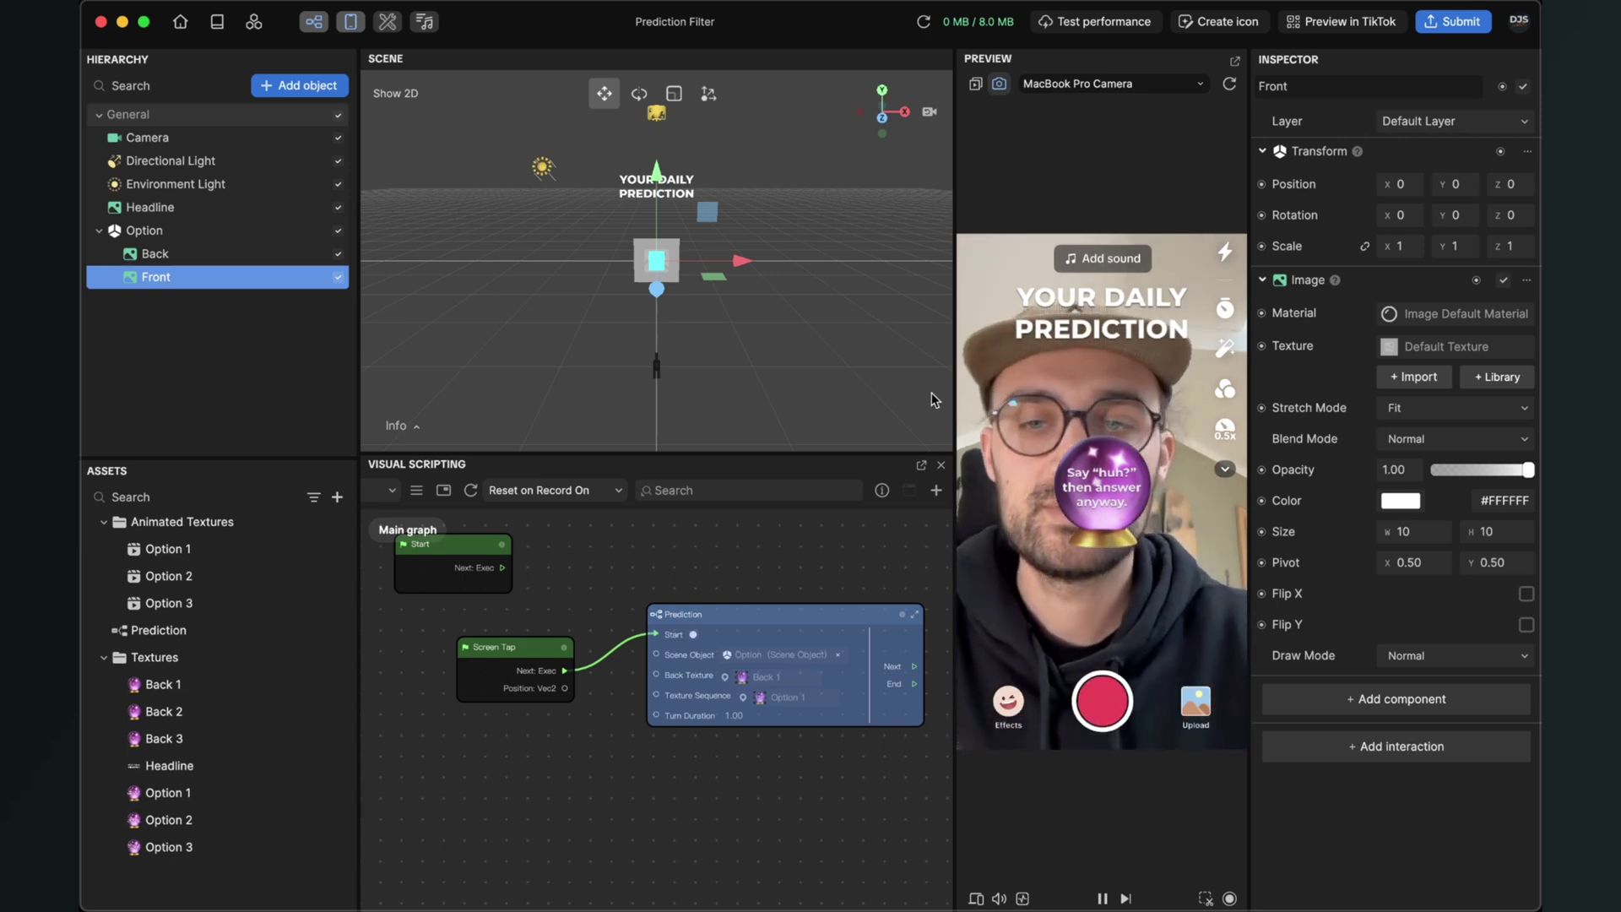
pyautogui.click(1229, 84)
pyautogui.click(1092, 571)
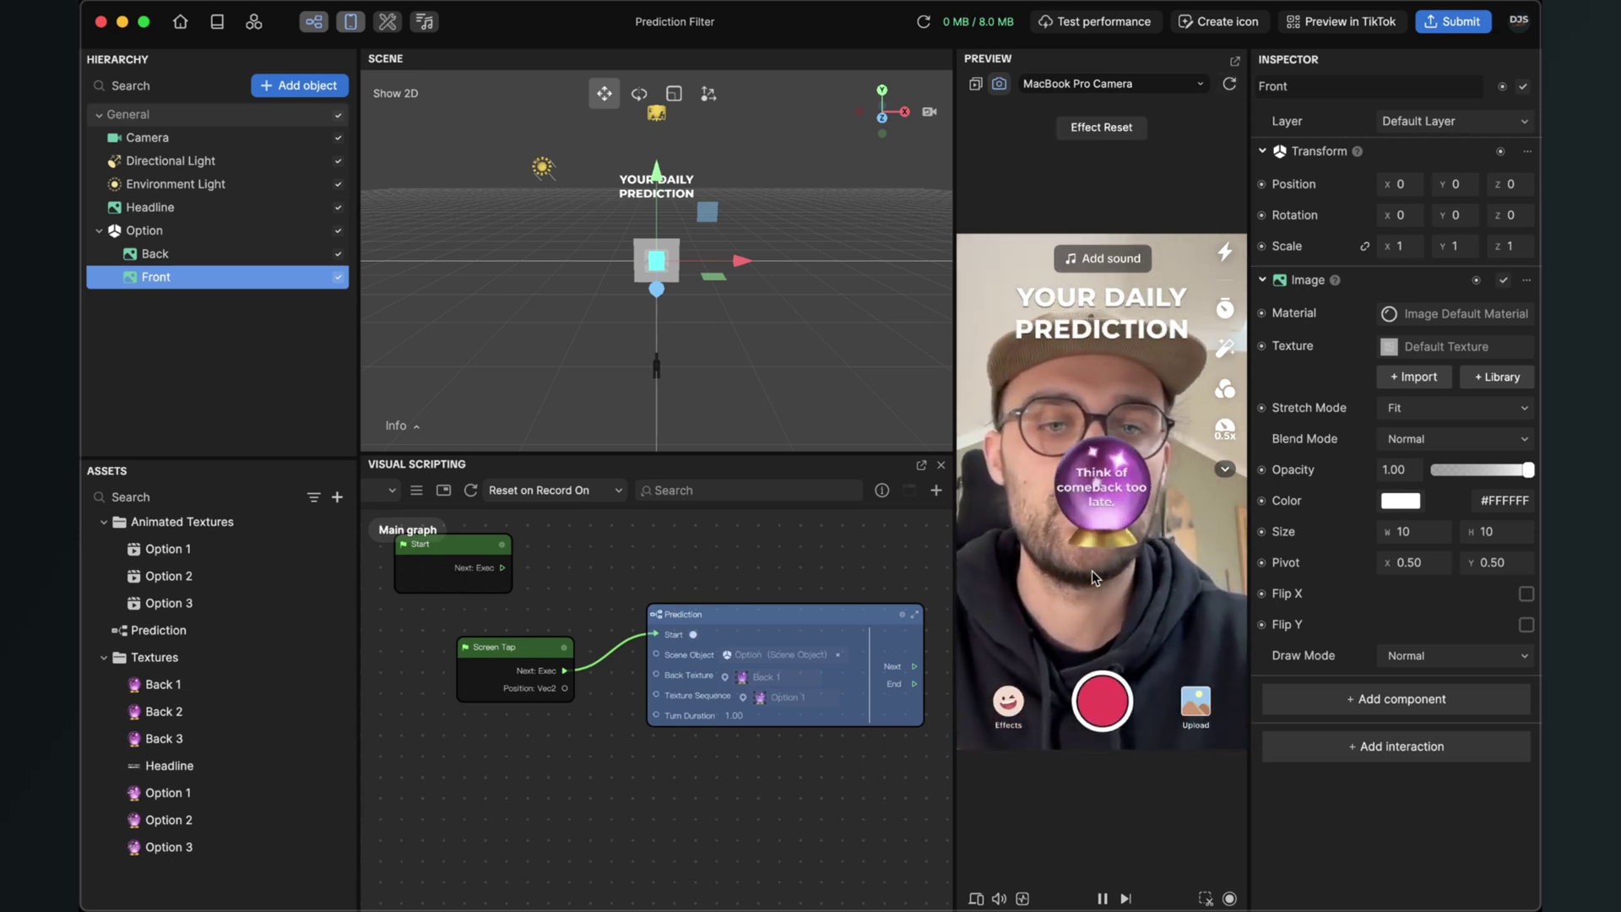
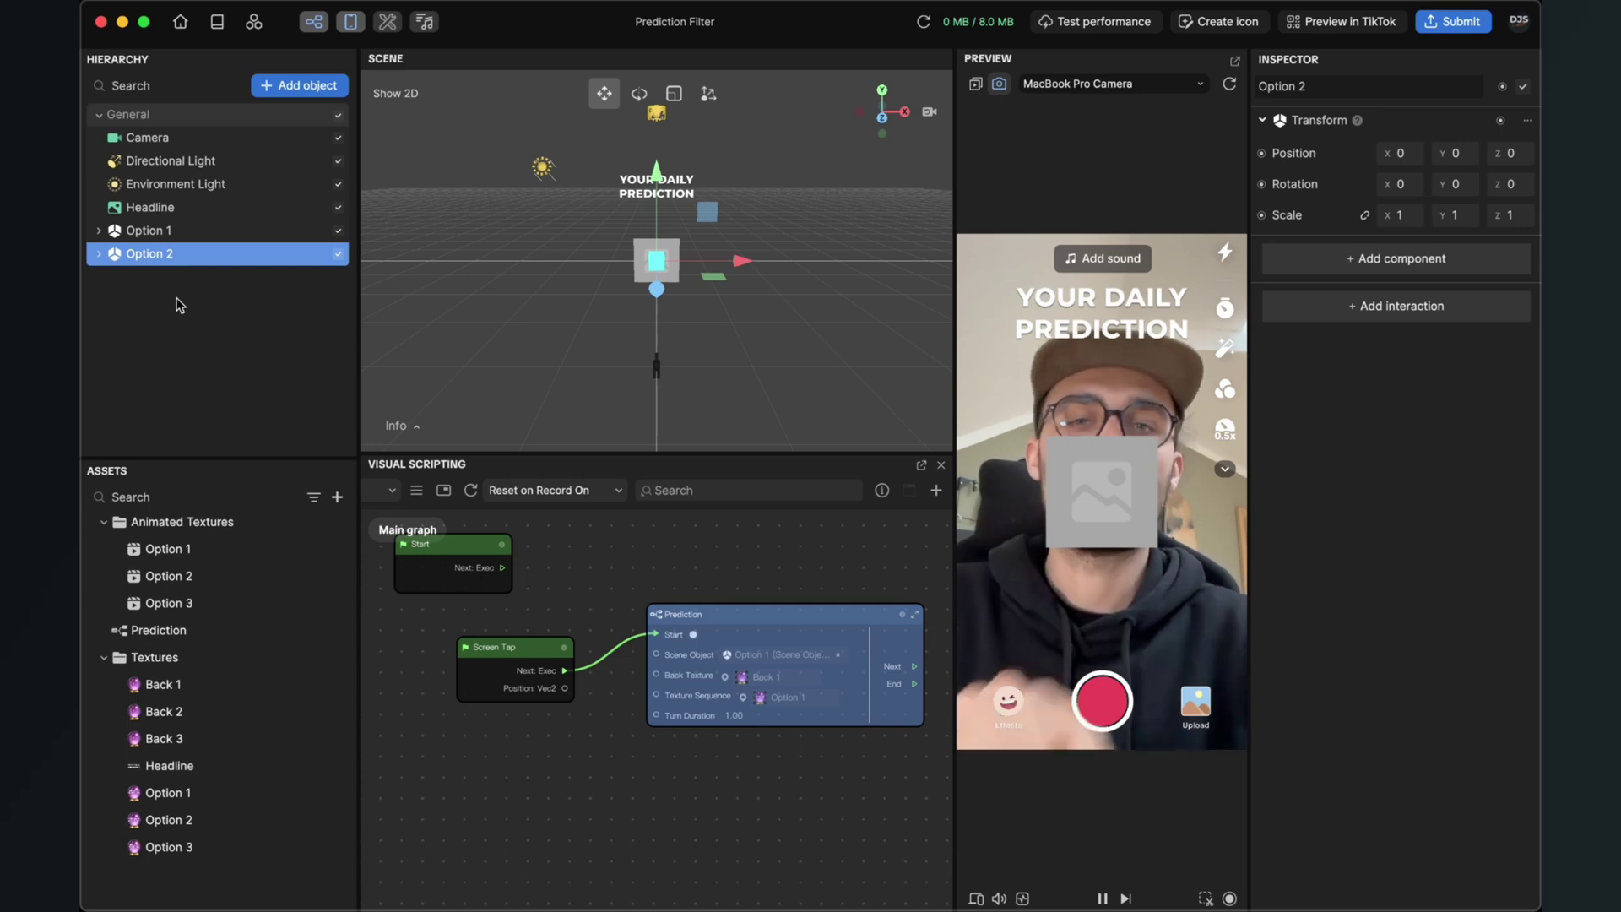
# Set the Option 1 object's position to X -8 and Y 8, and its scale to 0.7 on all axes
pyautogui.click(165, 233)
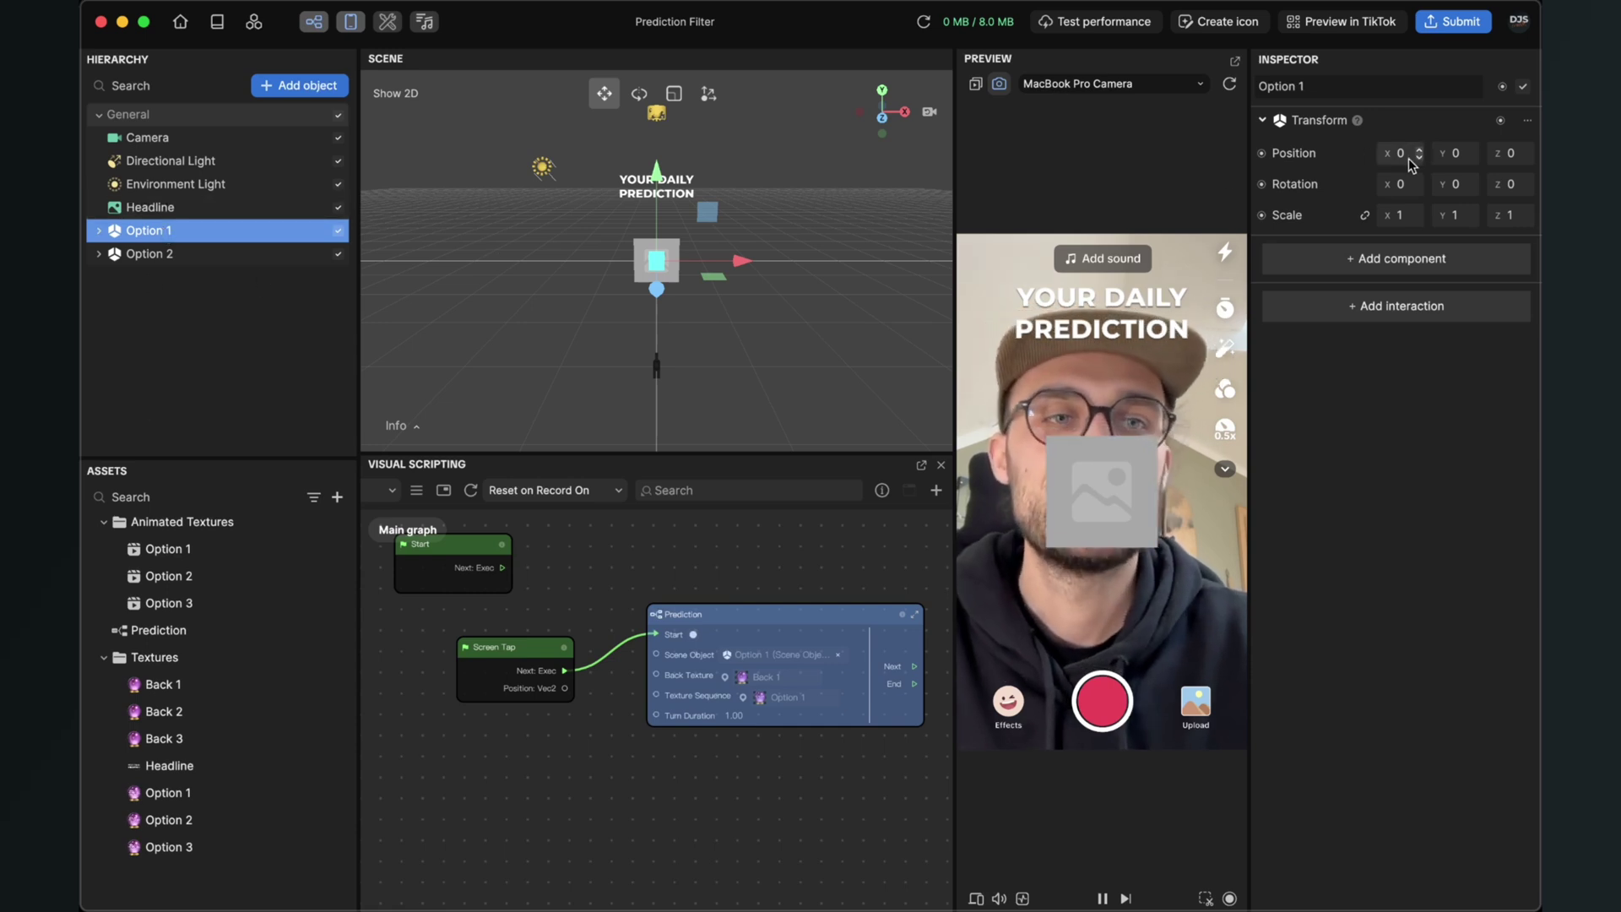
pyautogui.click(1468, 155)
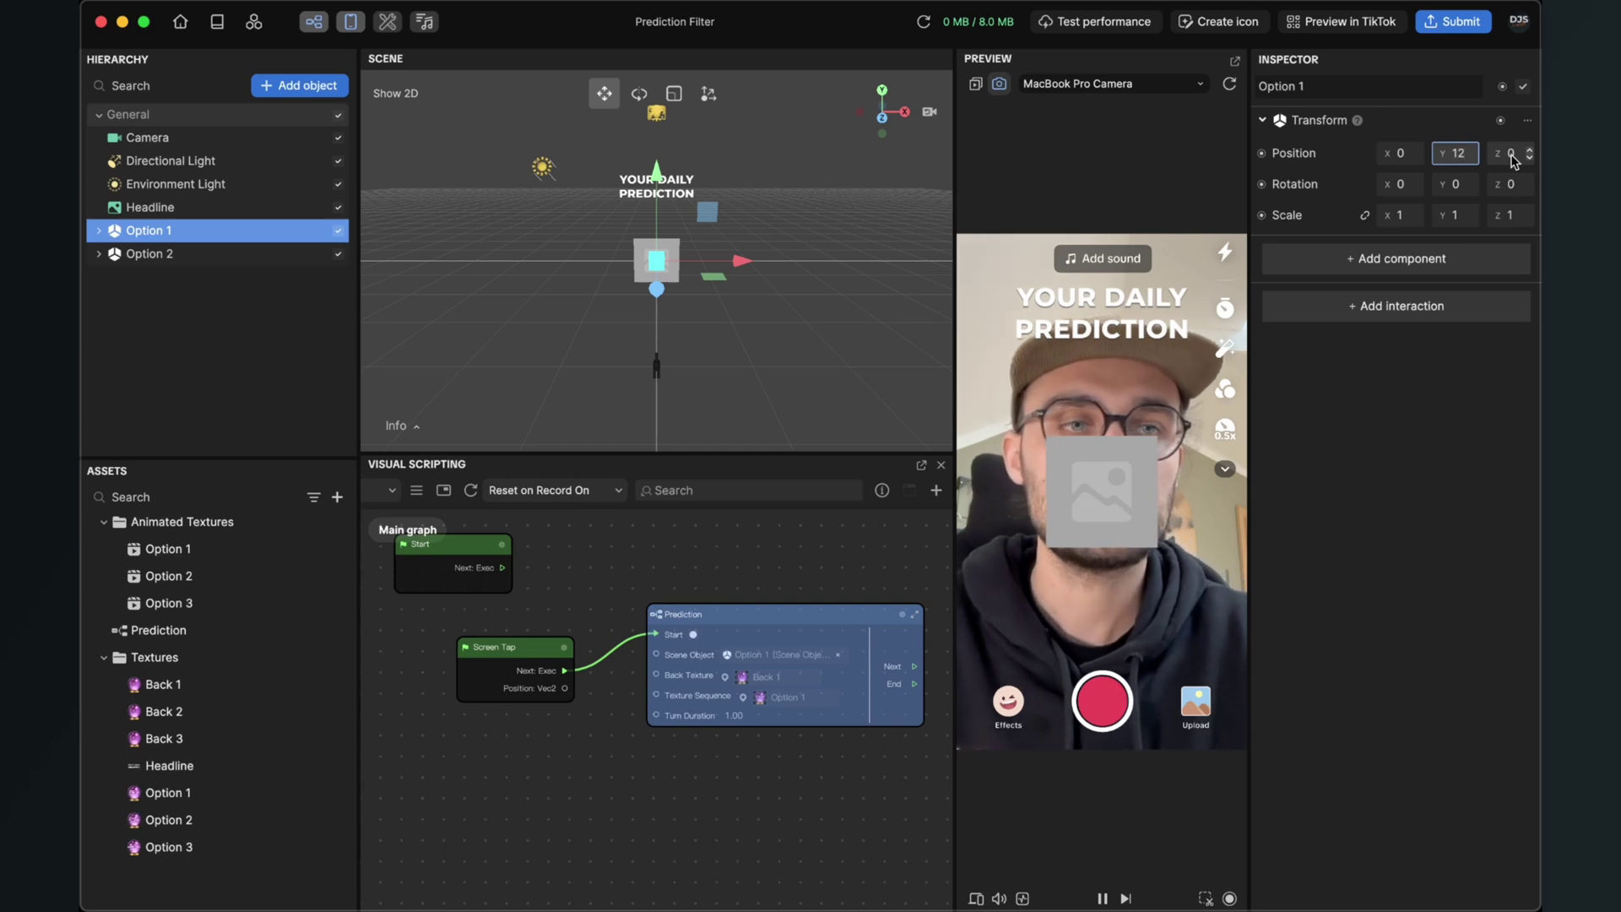
pyautogui.write('12')
pyautogui.press('Return')
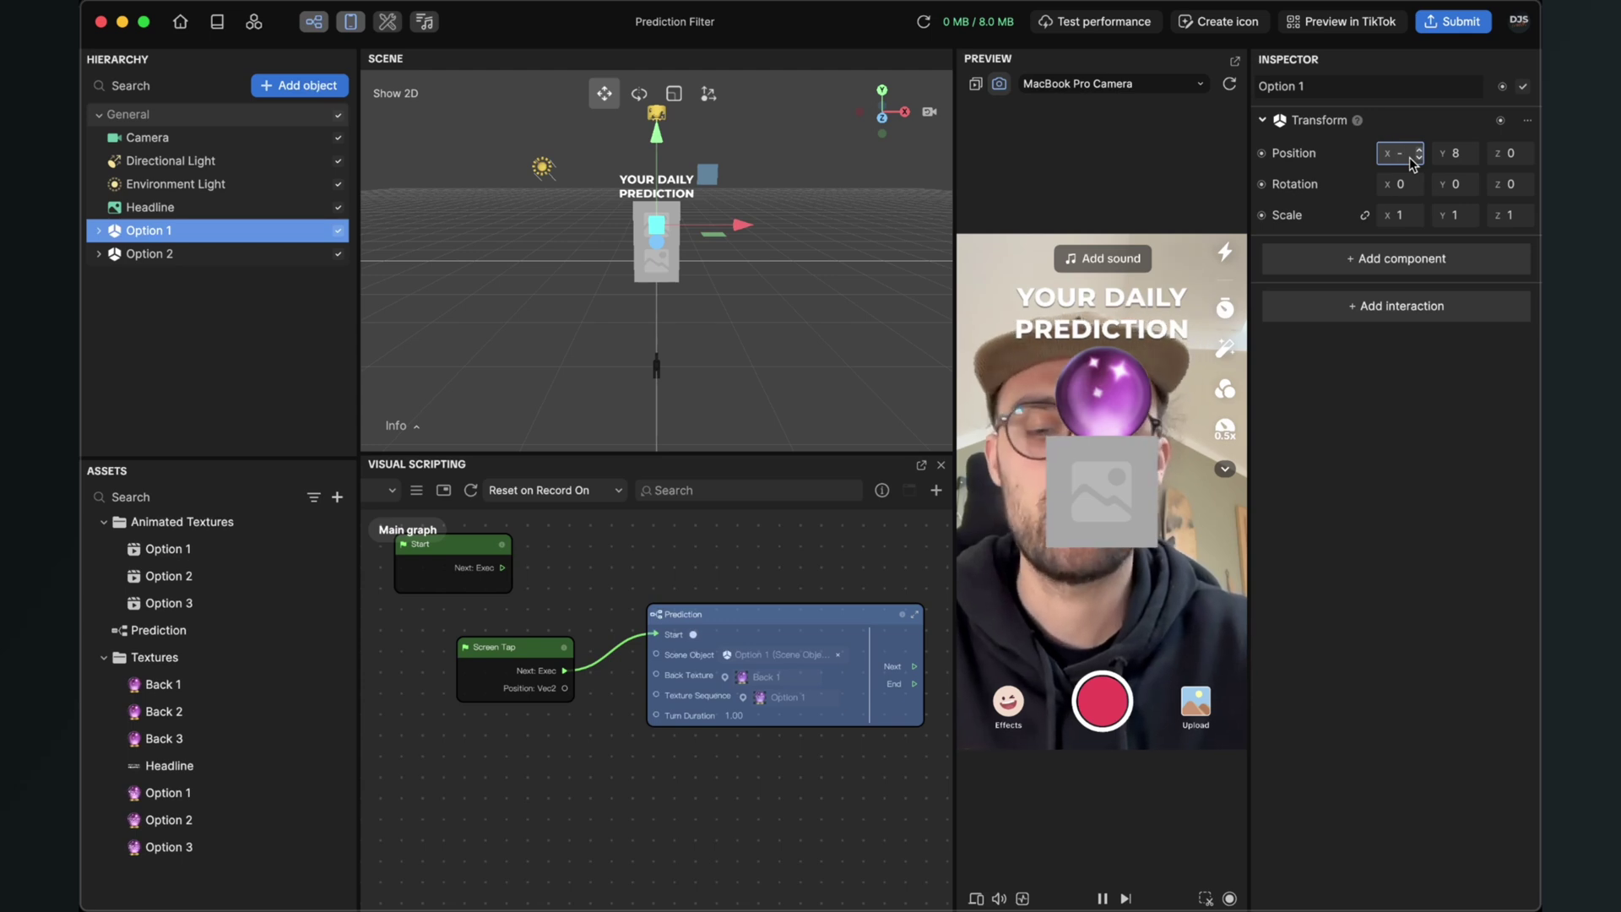
pyautogui.write('0')
pyautogui.press('Return')
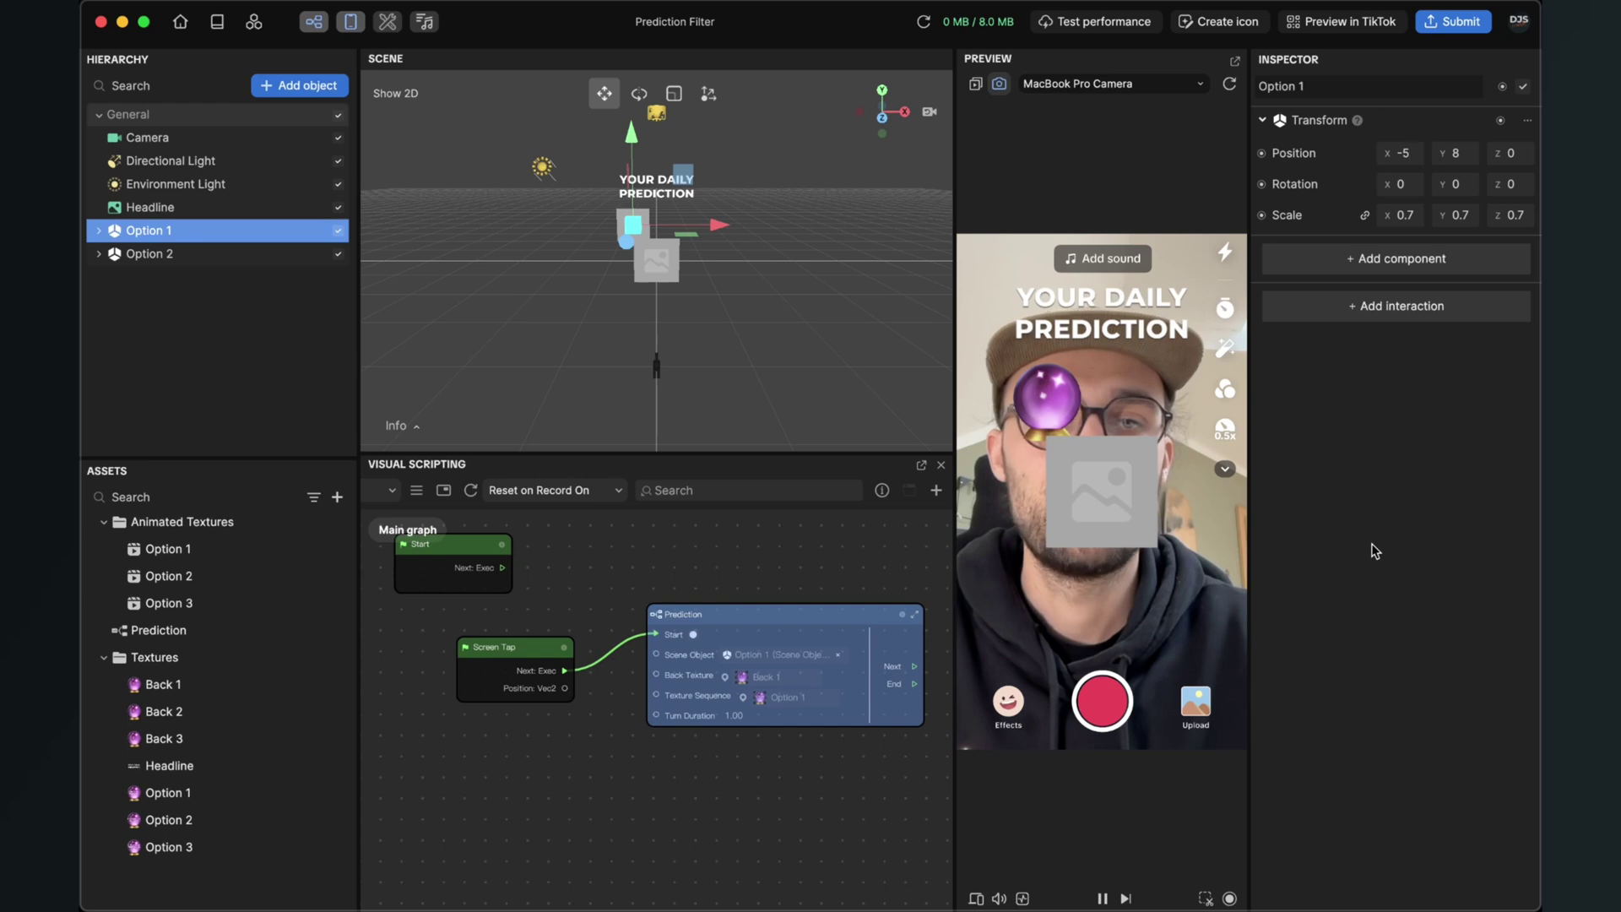
pyautogui.click(1418, 158)
pyautogui.click(1419, 158)
pyautogui.click(1419, 158)
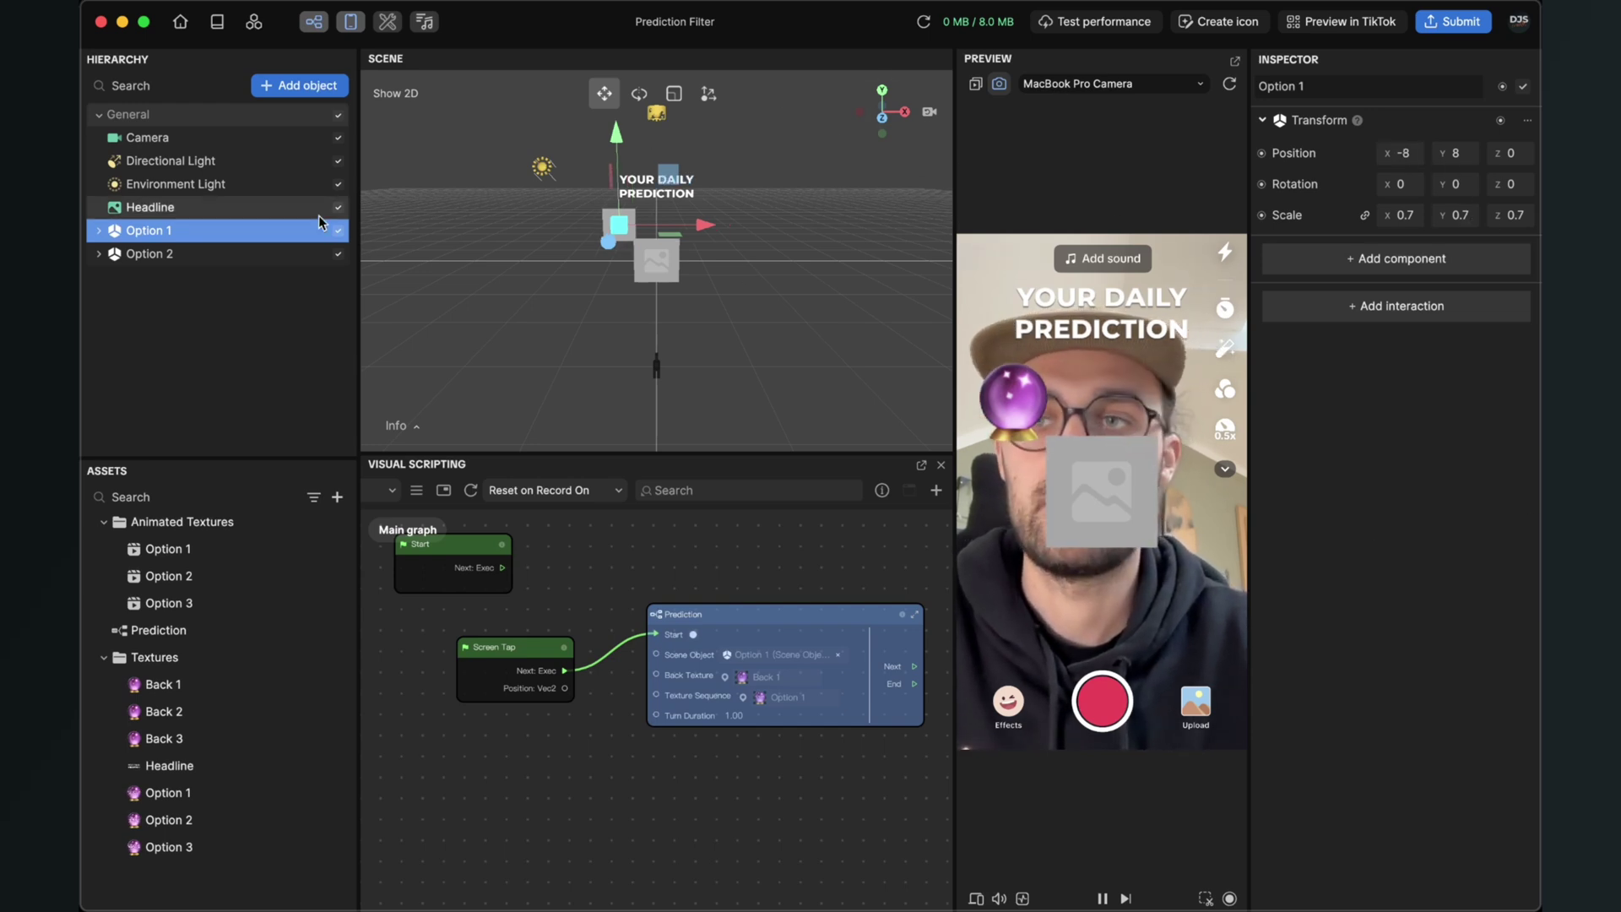
# Add a second Prediction subgraph node to the graph, placed after the existing Prediction node
pyautogui.scroll(-3, 581, 647)
pyautogui.moveTo(741, 801); pyautogui.dragTo(686, 771)
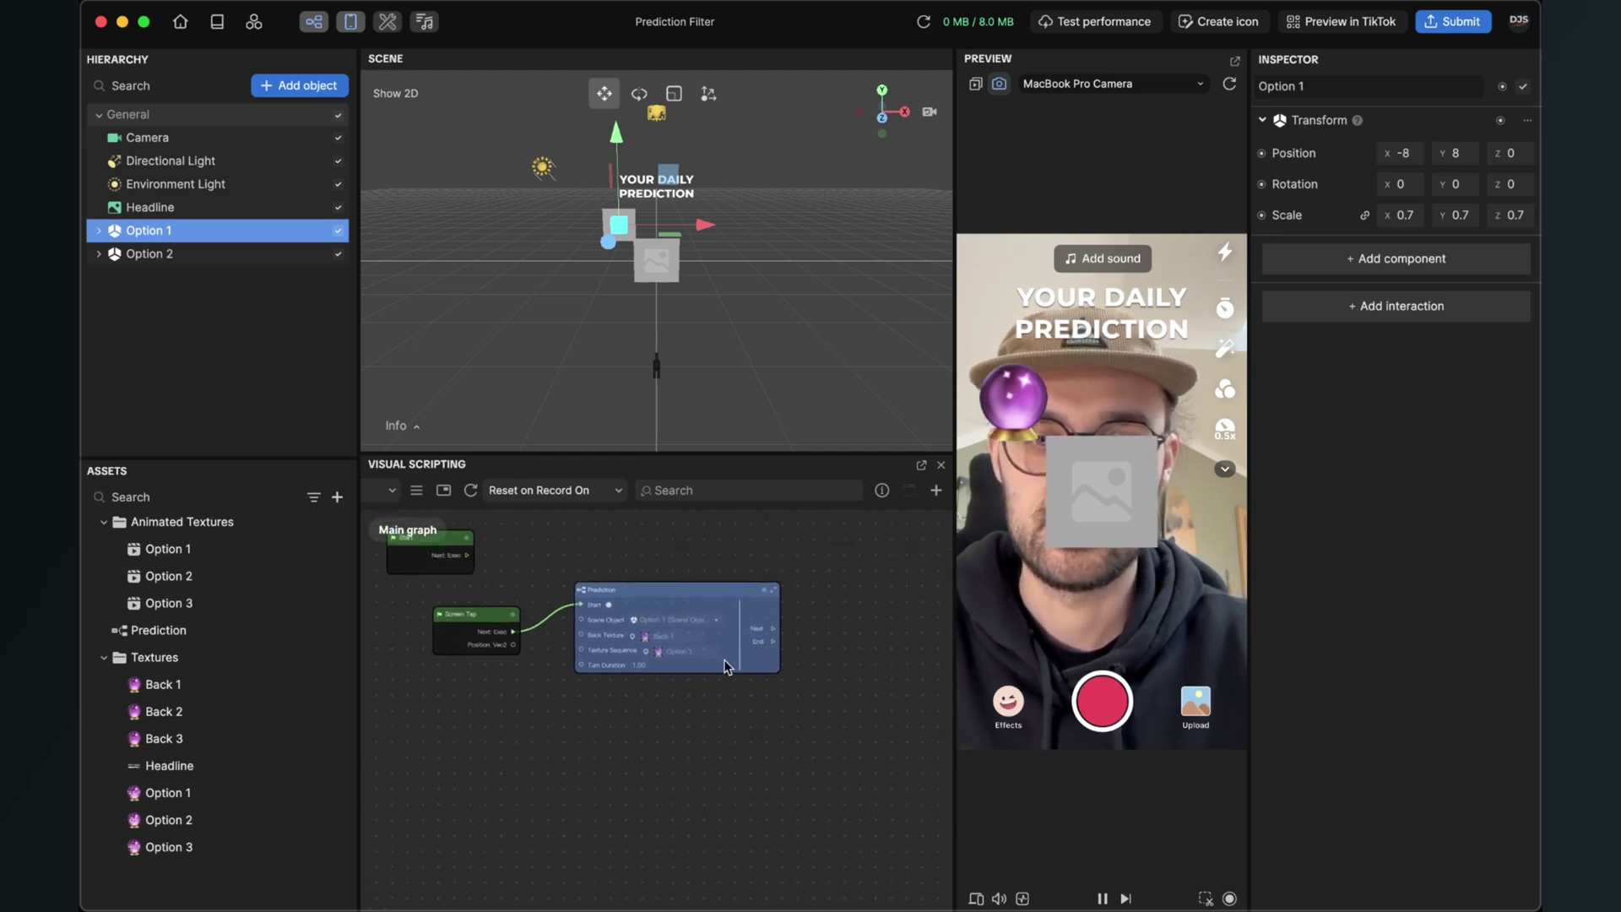
pyautogui.click(660, 597)
pyautogui.scroll(-3, 675, 604)
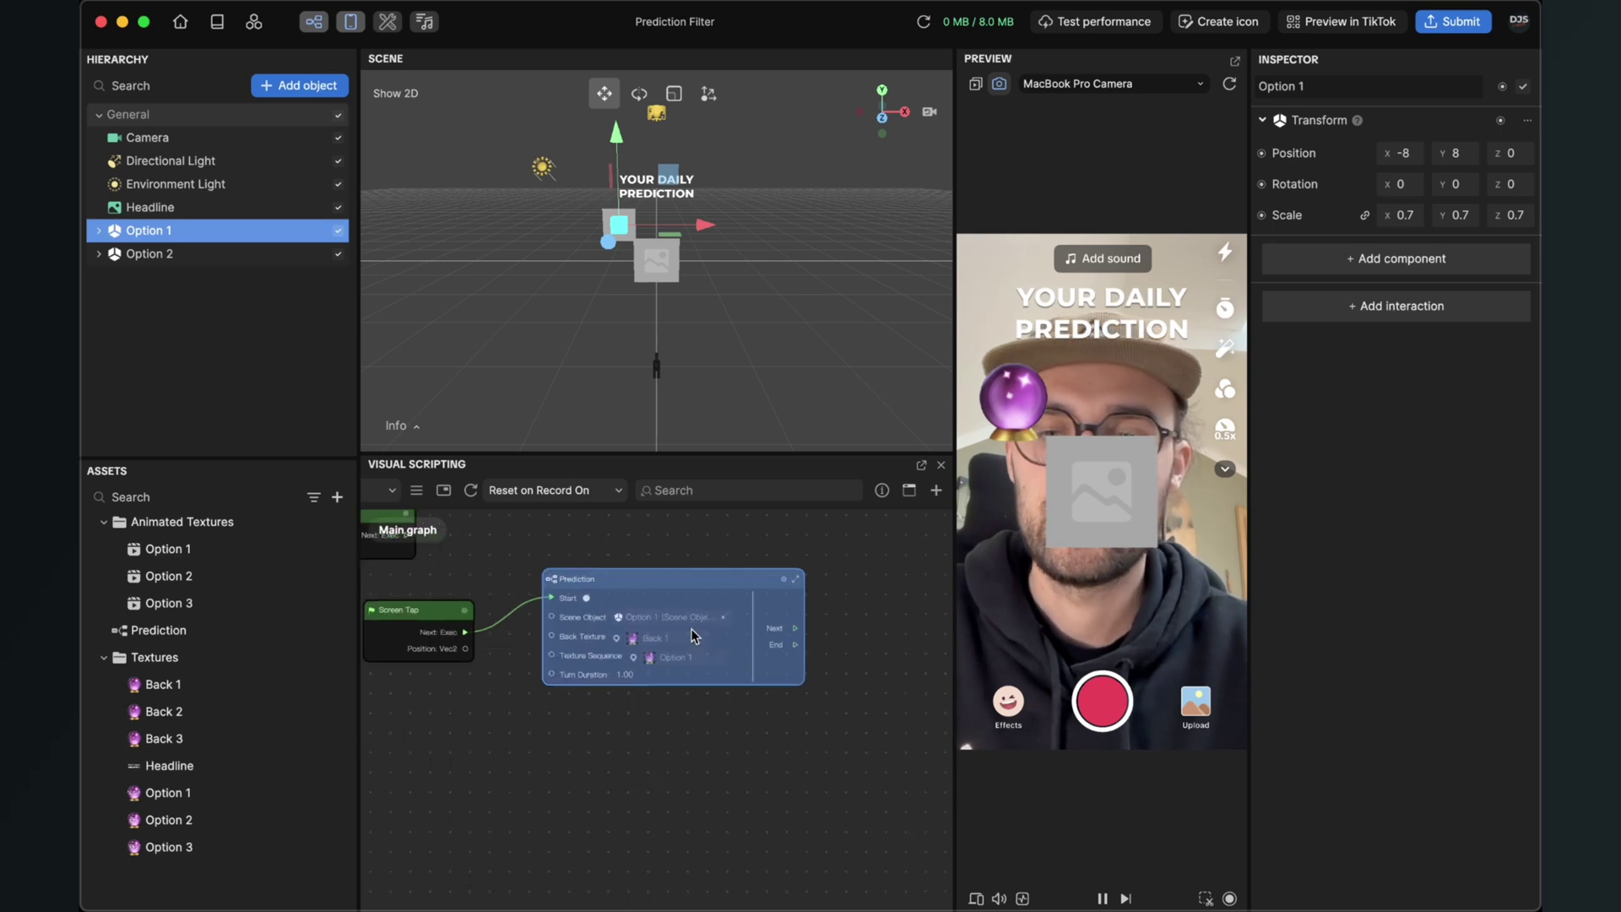
pyautogui.scroll(2, 691, 608)
pyautogui.moveTo(224, 630); pyautogui.dragTo(844, 627)
pyautogui.scroll(-1, 670, 779)
pyautogui.moveTo(832, 757); pyautogui.dragTo(655, 764)
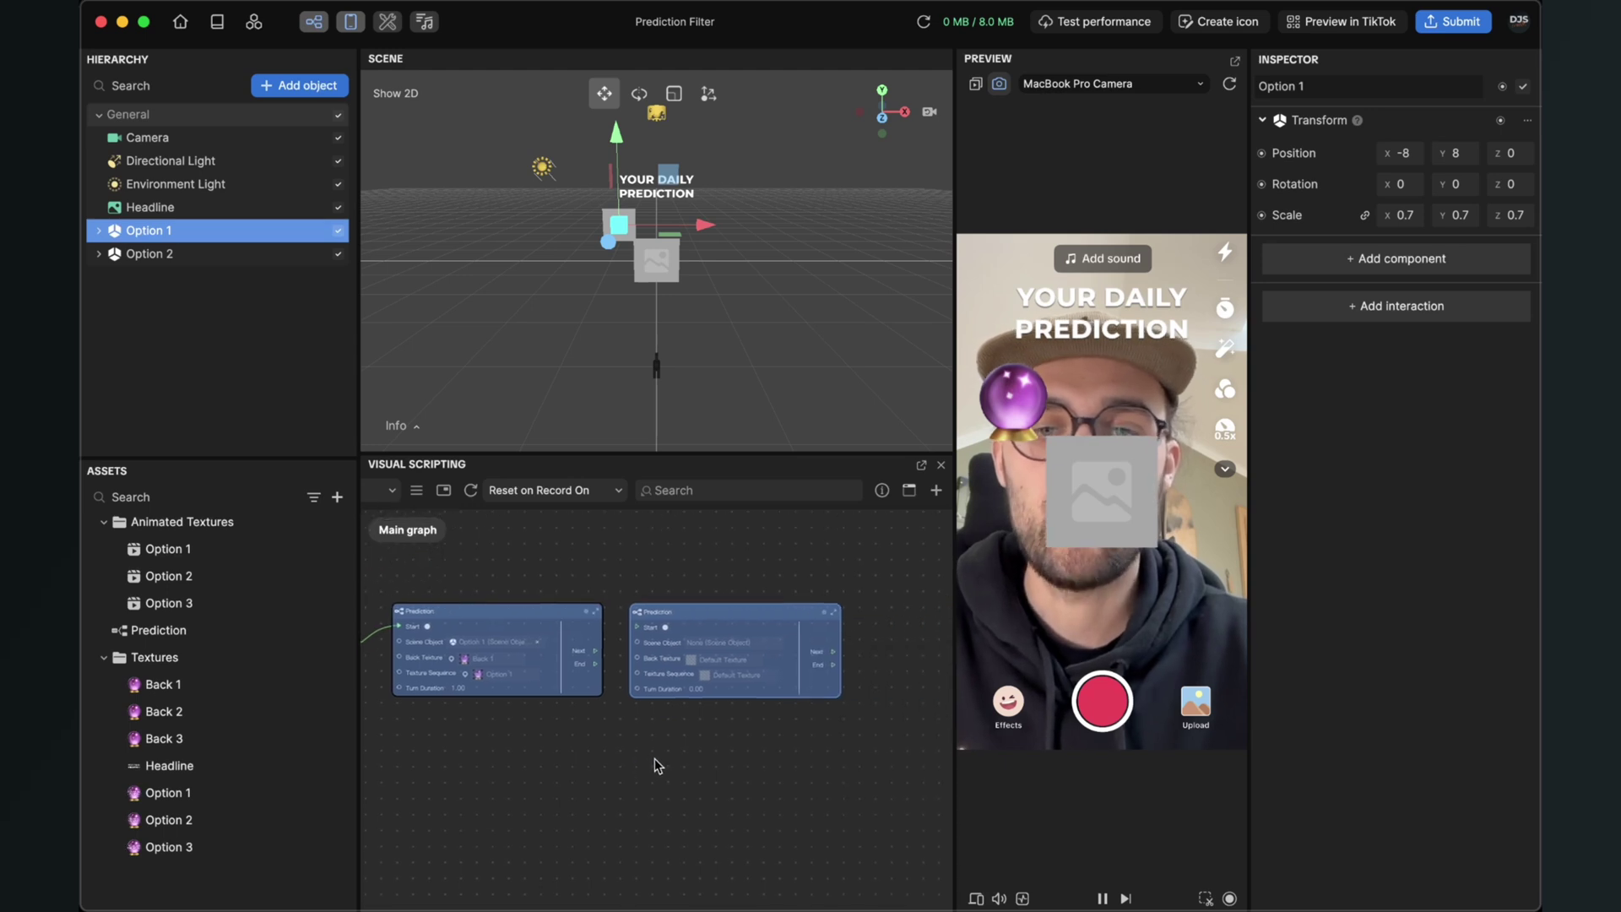
# Set the second Prediction node's Scene Object to Option 2, Back Texture to Back 2 and Texture Sequence to the animated Option 2
pyautogui.scroll(3, 724, 698)
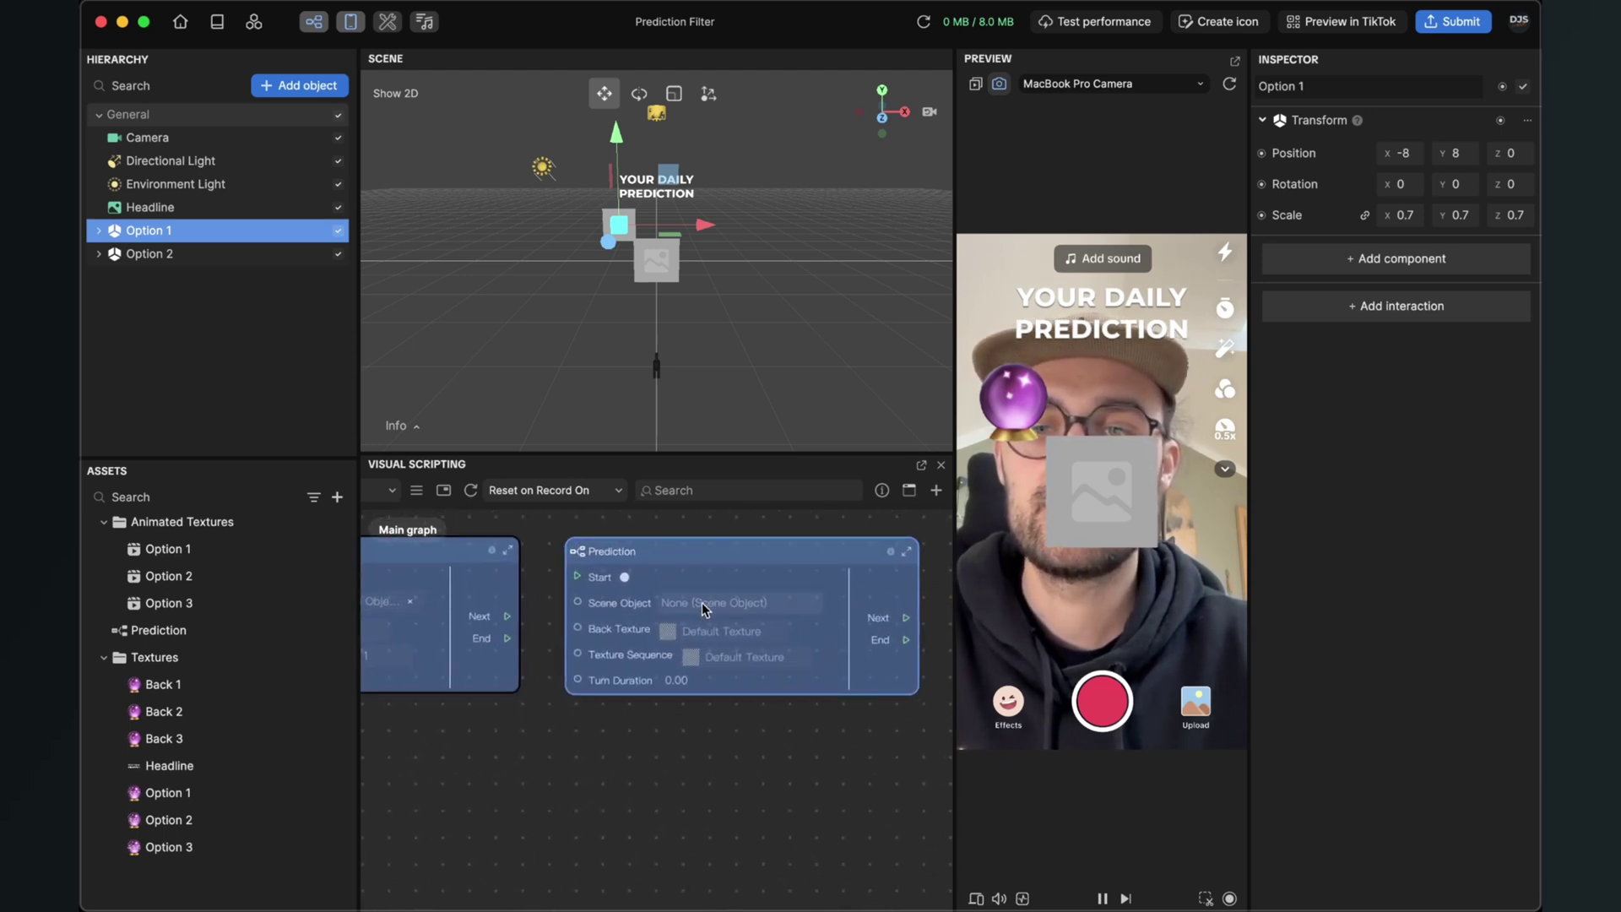
pyautogui.click(715, 605)
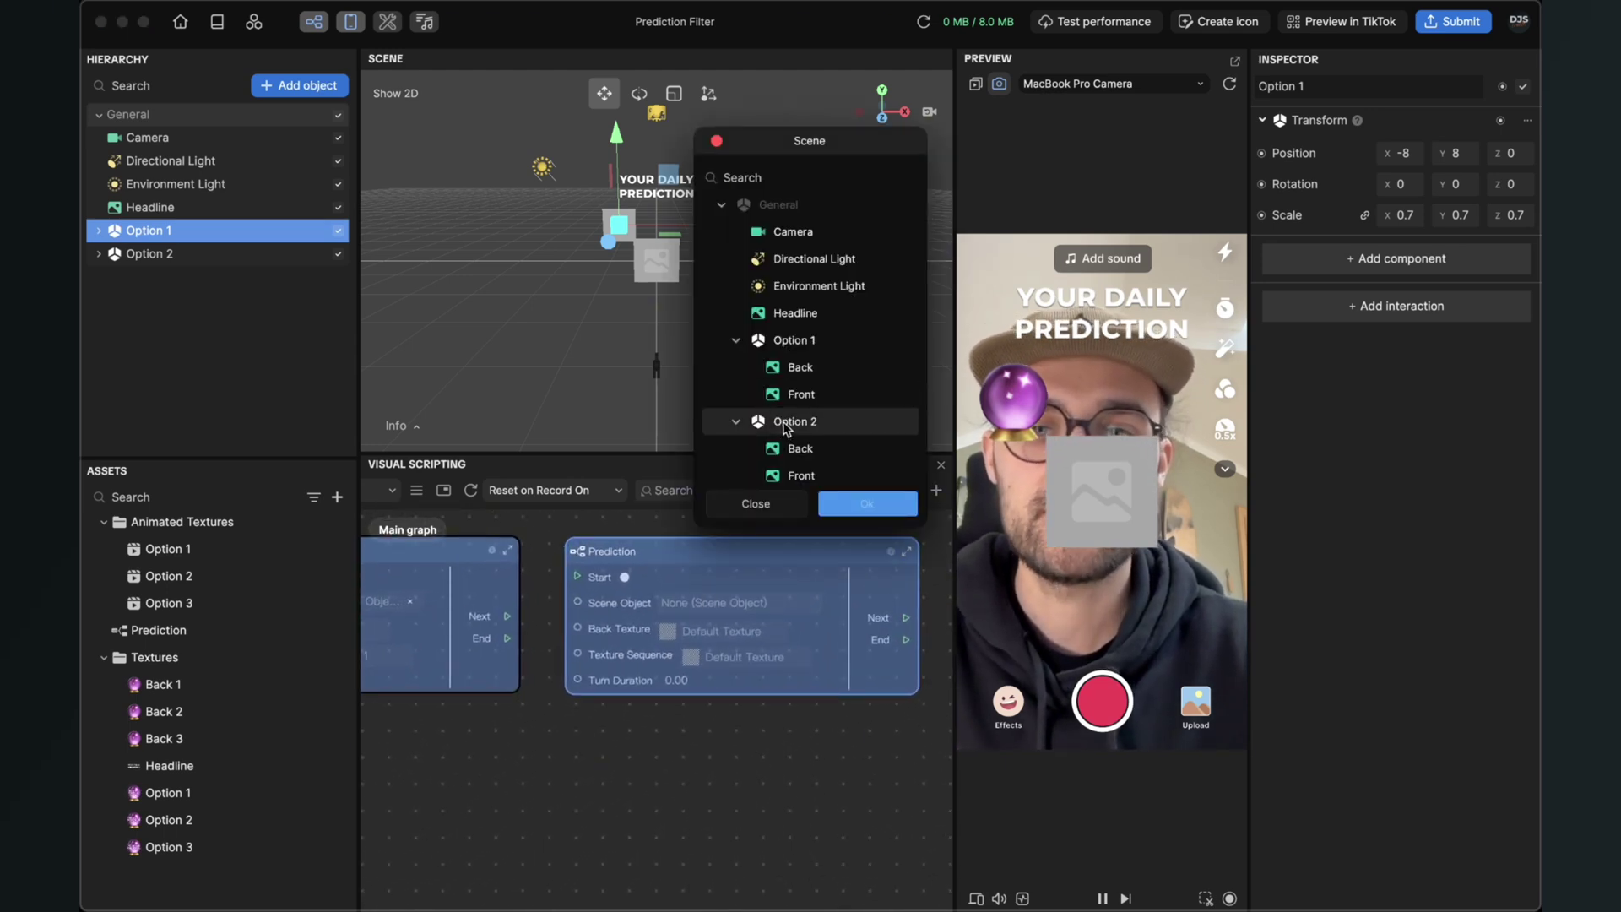
pyautogui.click(868, 504)
pyautogui.click(720, 631)
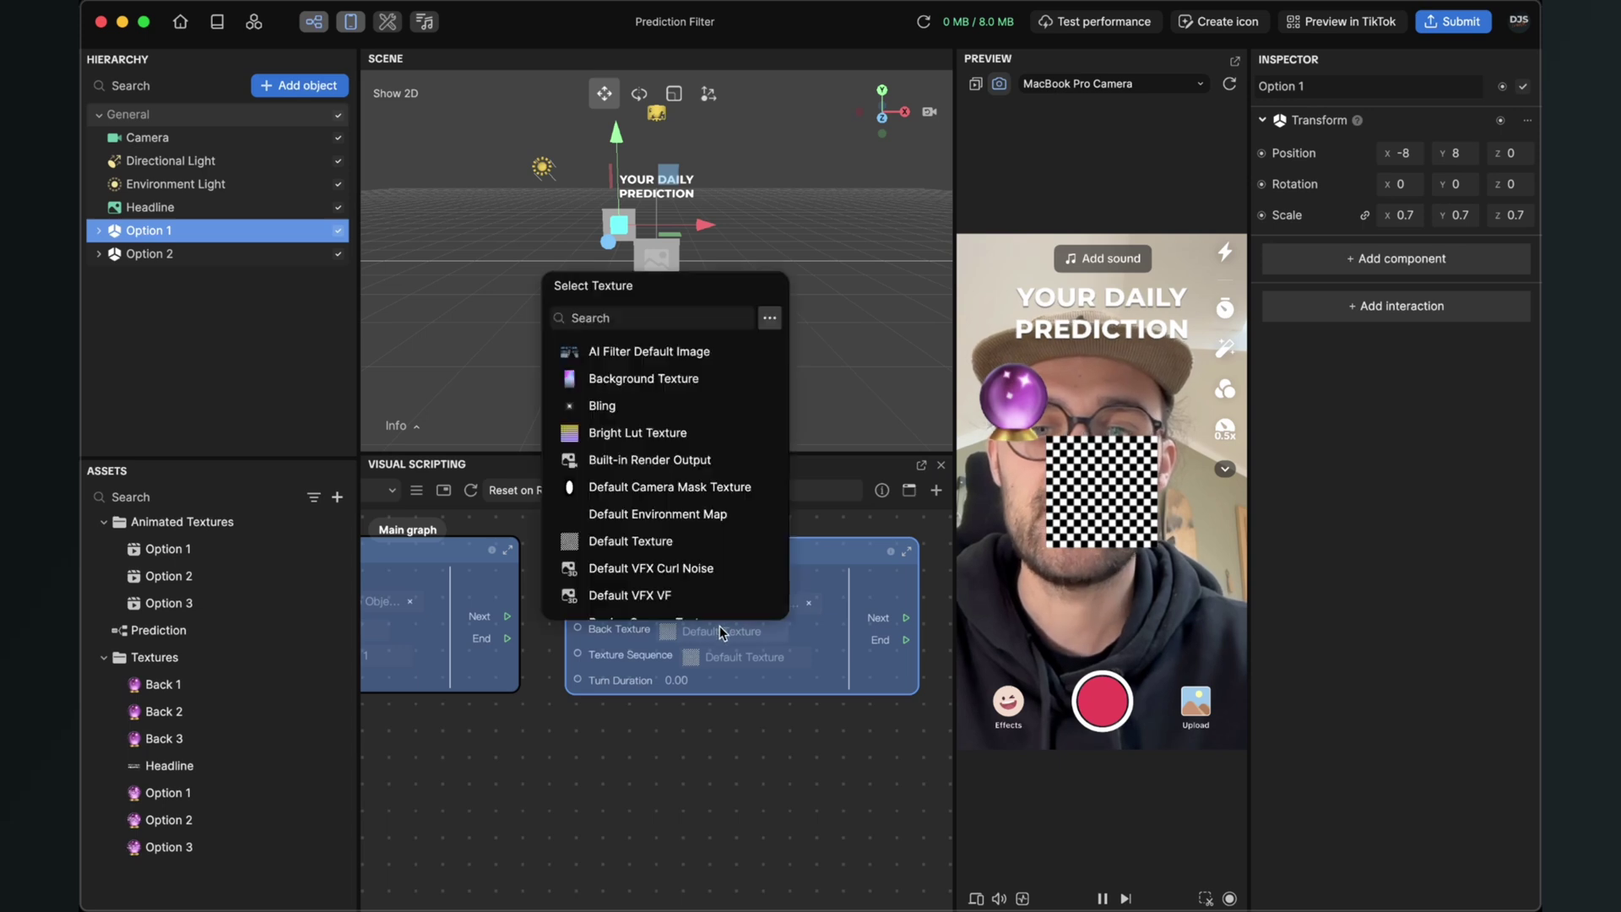
pyautogui.scroll(-10, 697, 477)
pyautogui.click(610, 547)
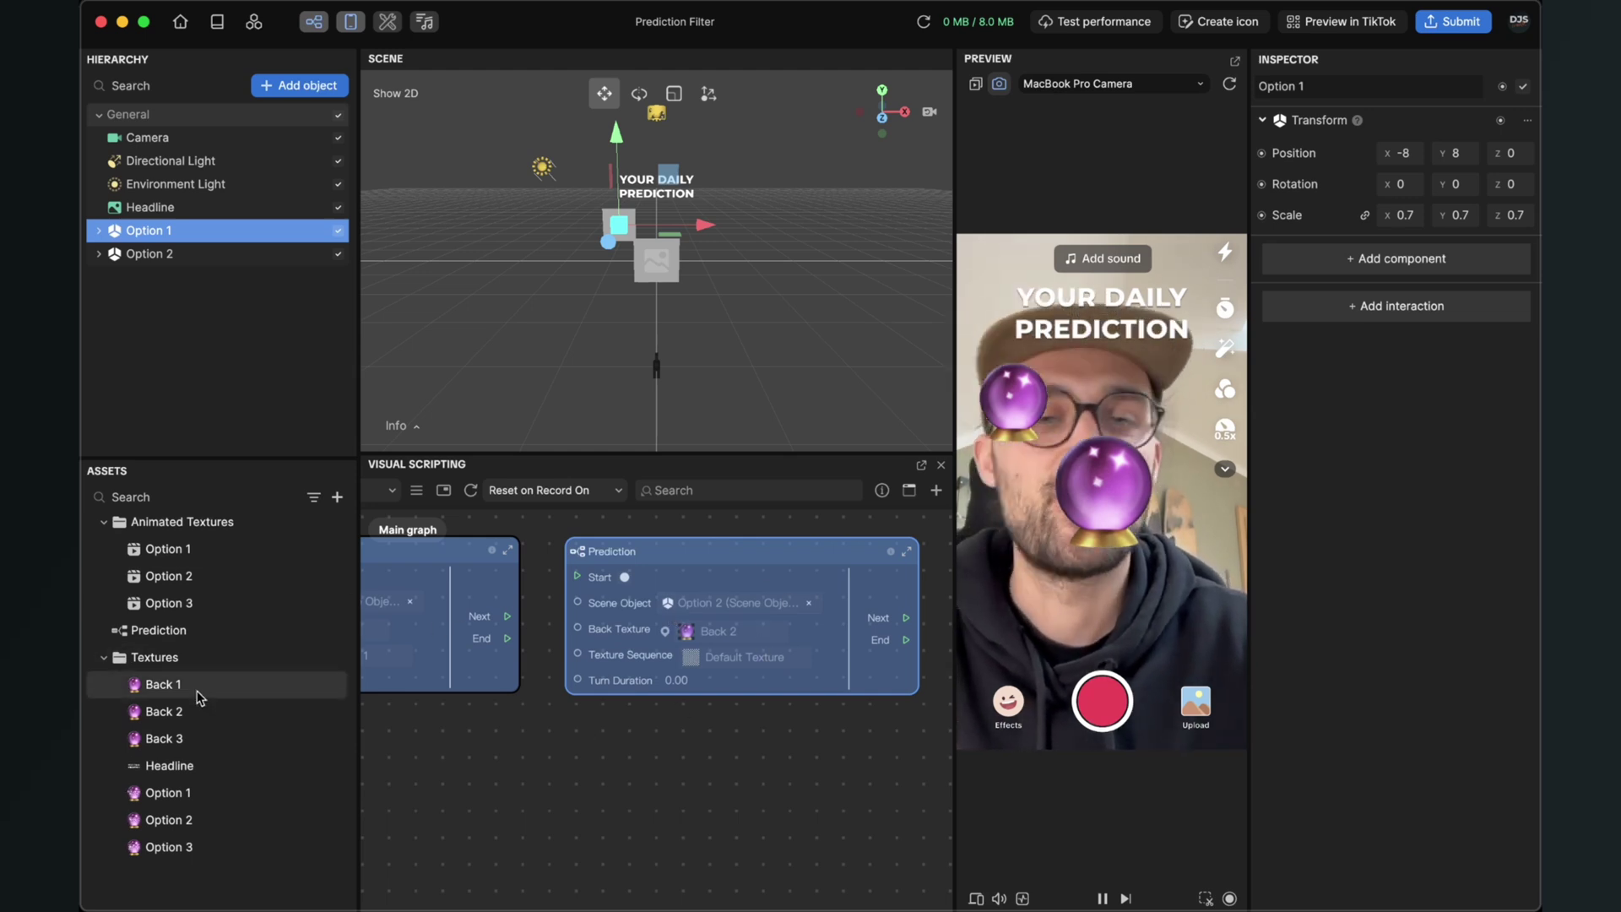
pyautogui.click(713, 666)
pyautogui.scroll(-10, 708, 554)
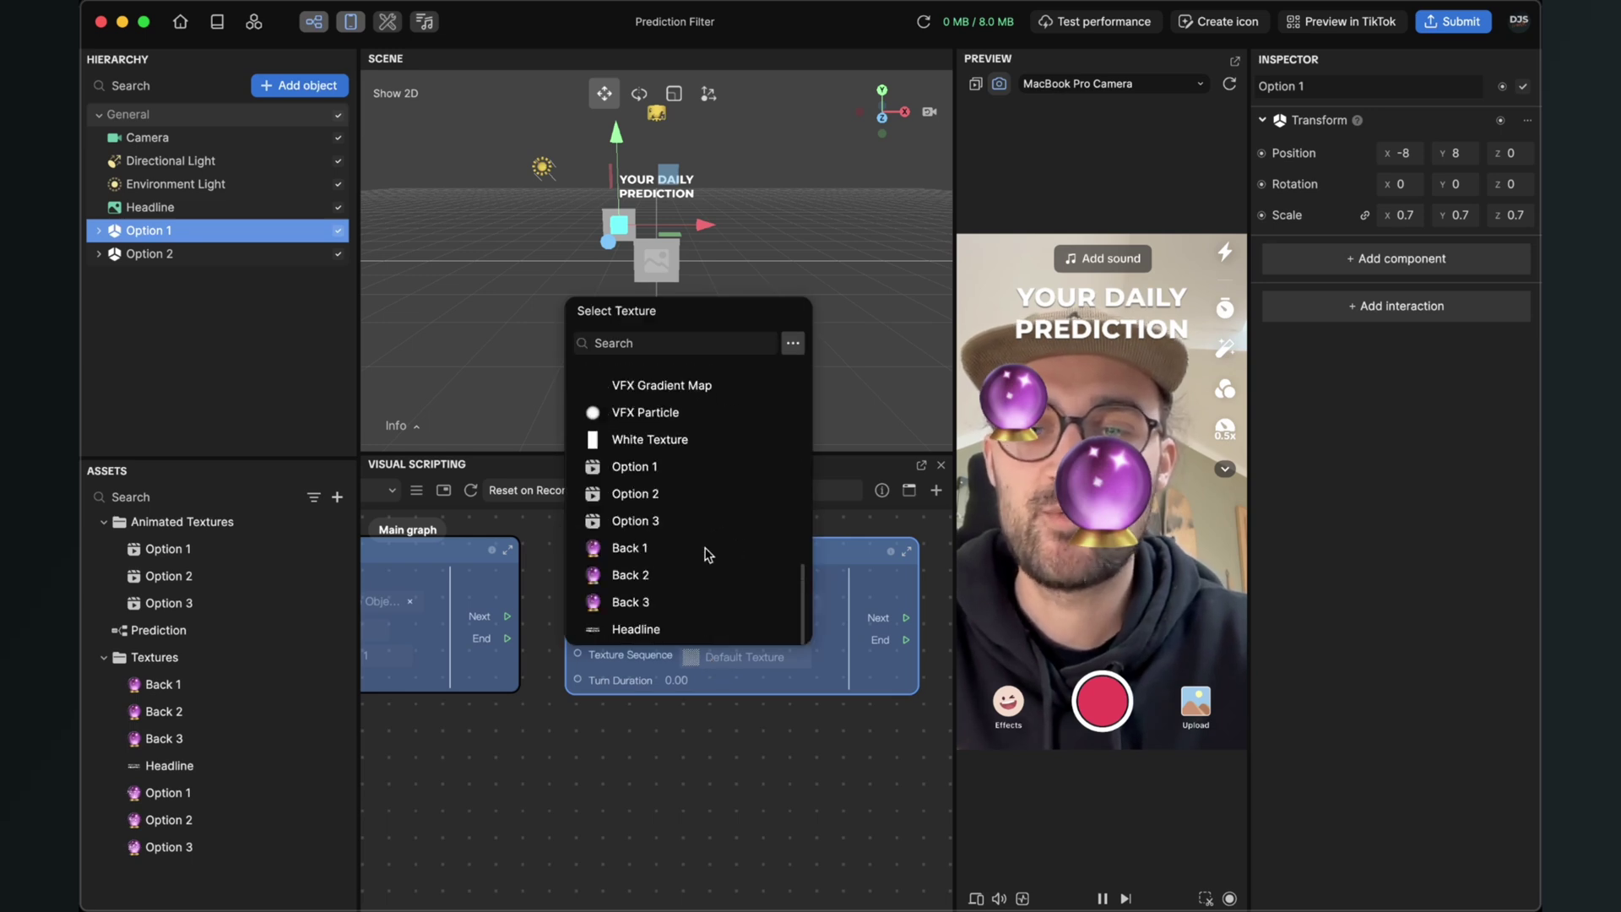
pyautogui.click(635, 494)
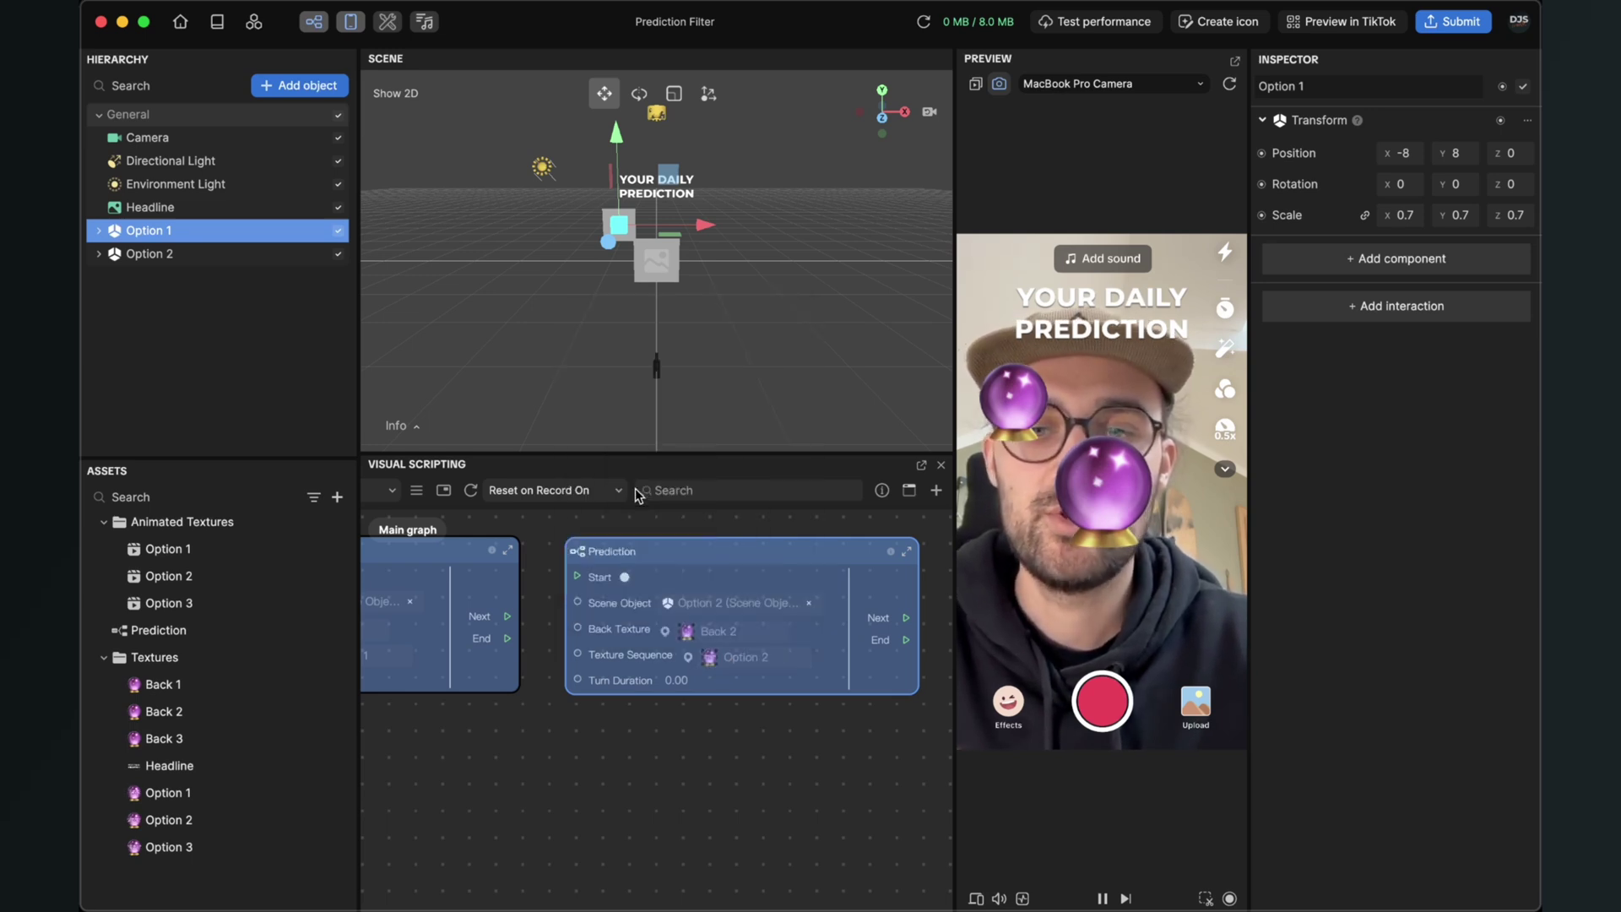
# Scale the Option 2 object to 0.7 on all axes and set its Y position to 8
pyautogui.click(169, 252)
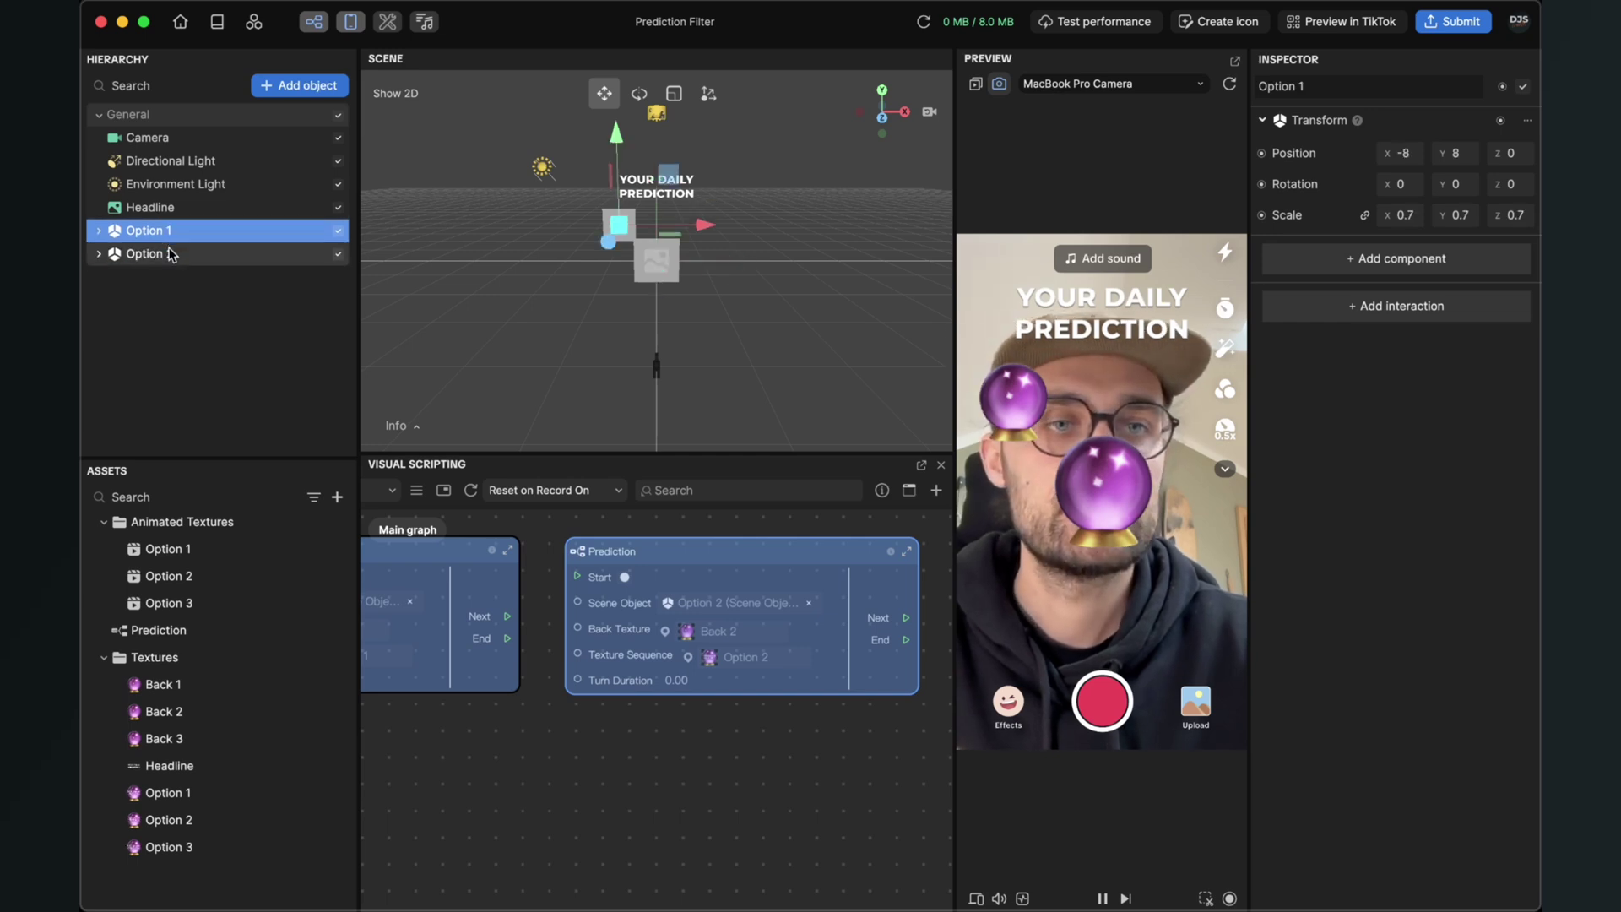
pyautogui.click(170, 252)
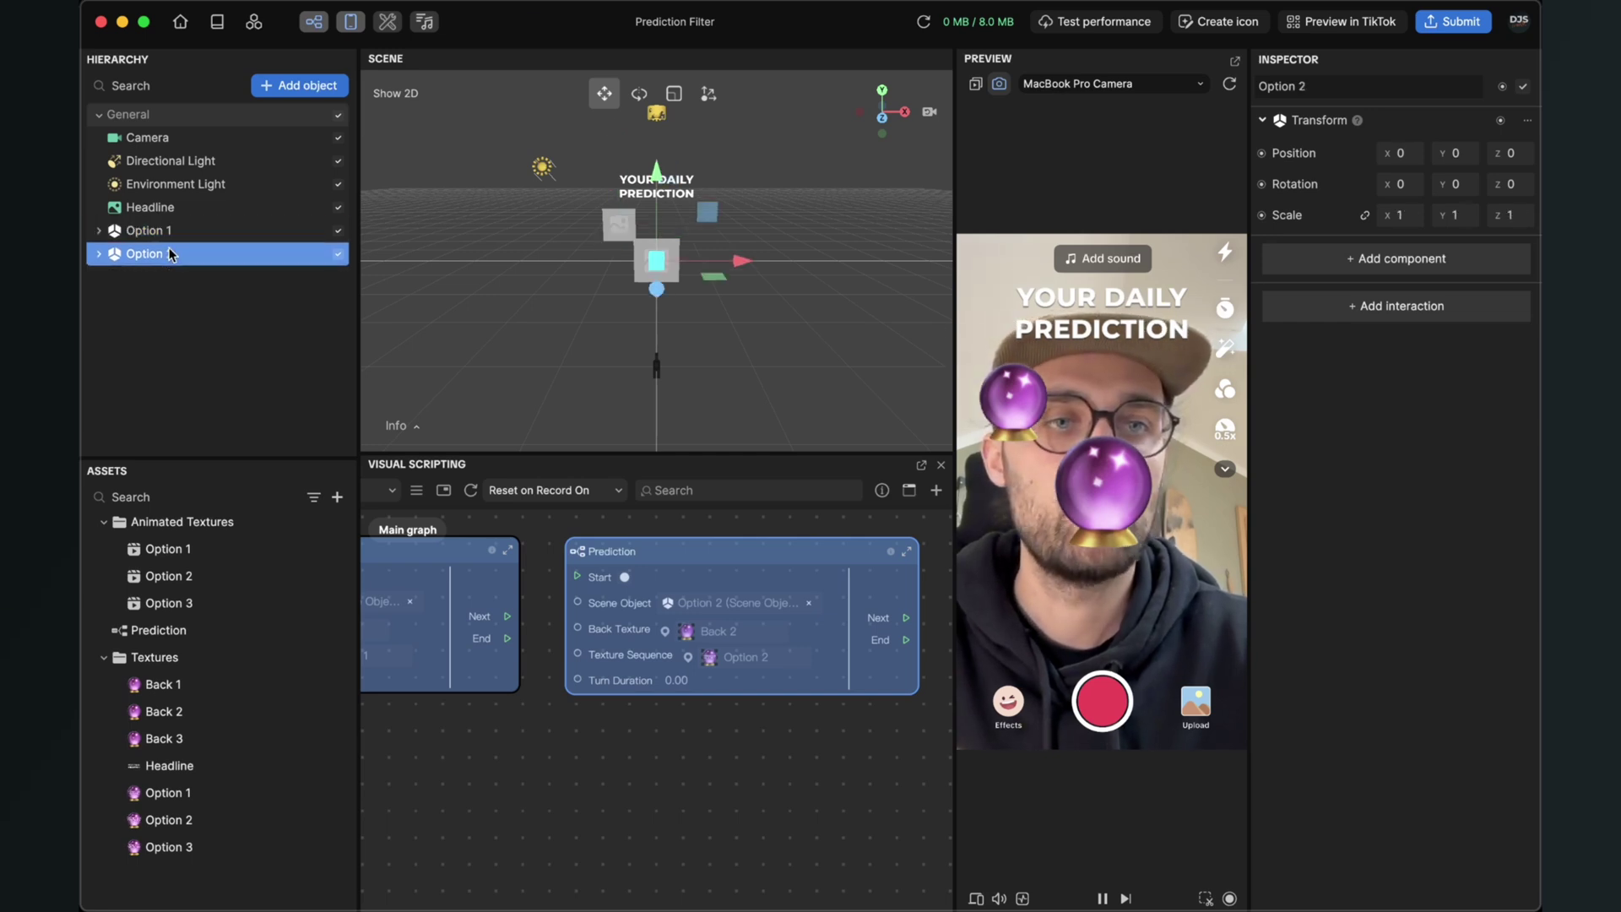
pyautogui.click(1404, 217)
pyautogui.write('0.7')
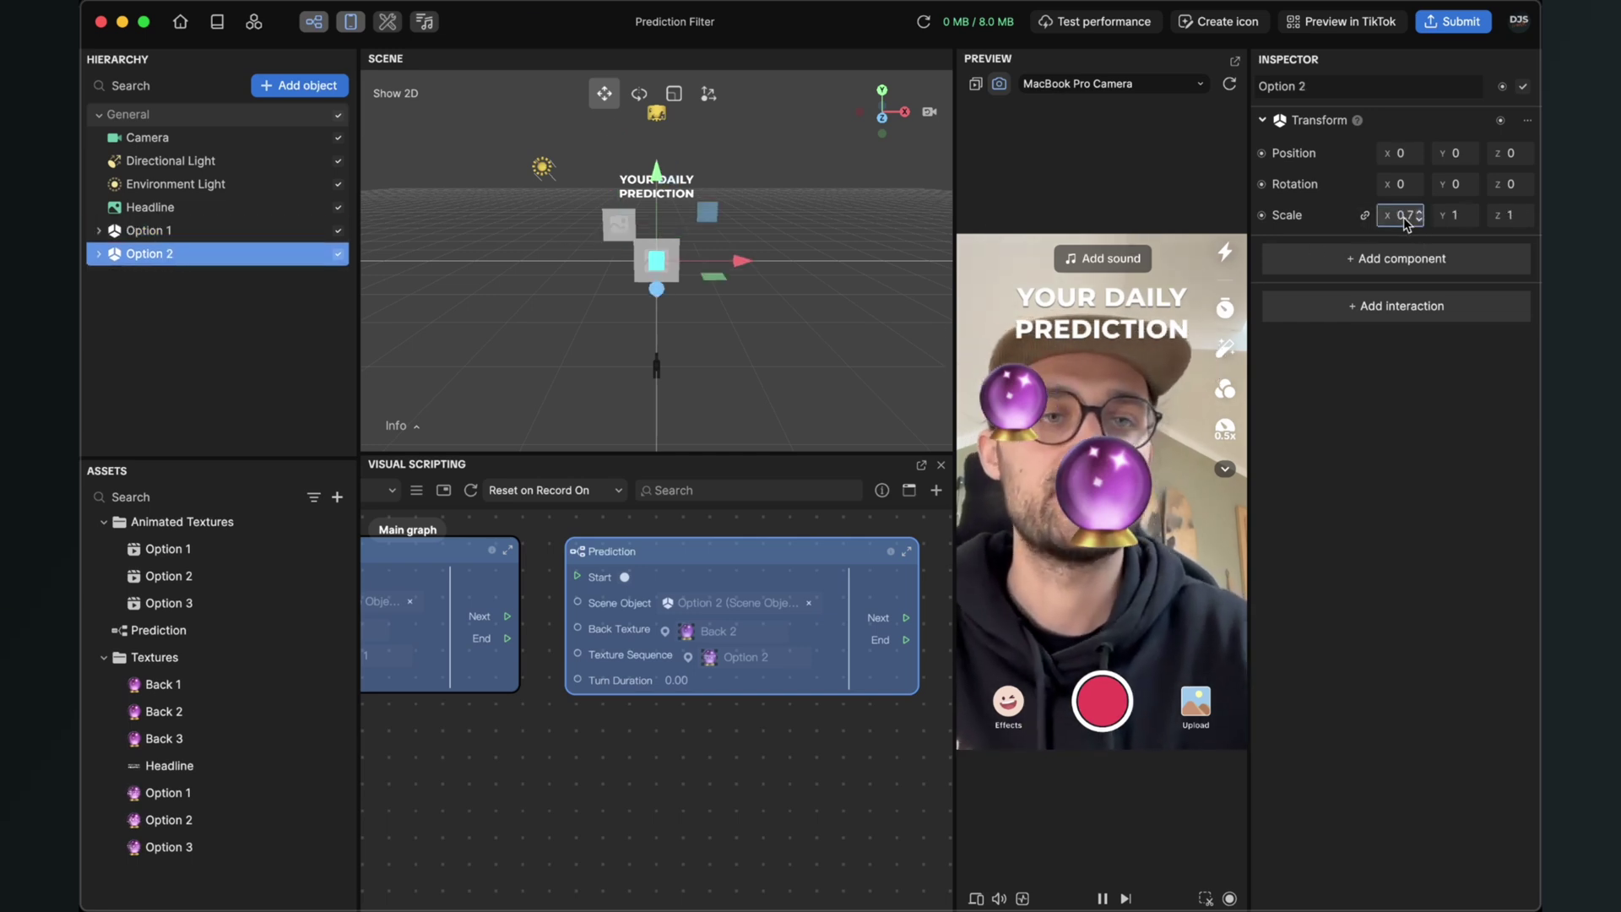
pyautogui.press('Return')
pyautogui.click(218, 236)
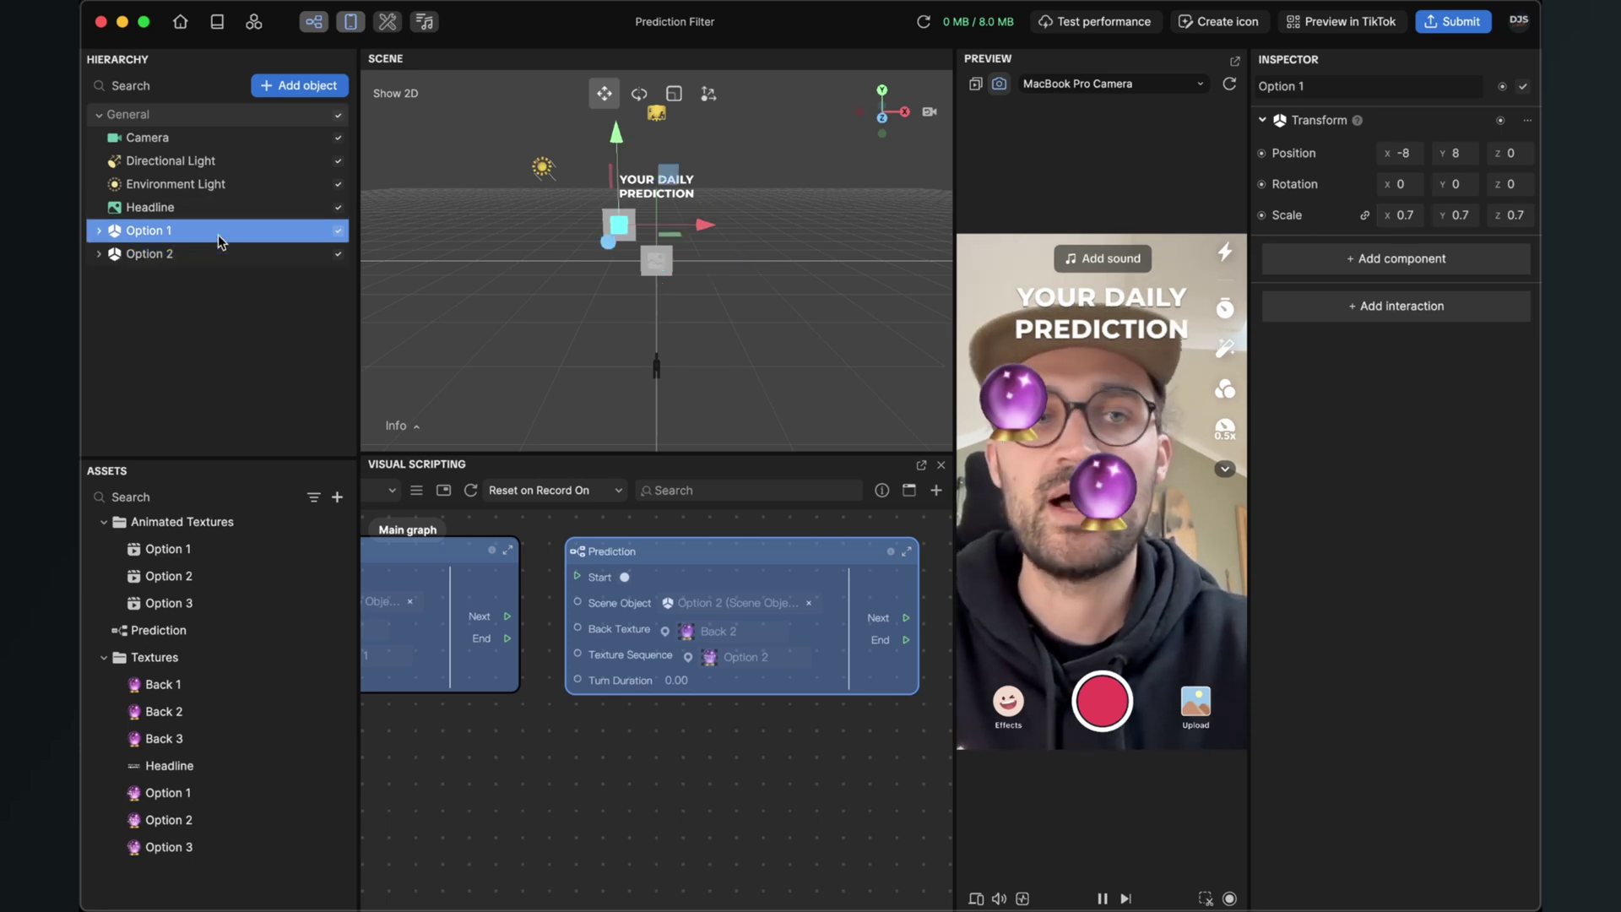
pyautogui.click(218, 253)
pyautogui.click(1466, 157)
pyautogui.write('8')
pyautogui.press('Return')
# Set the second Prediction node's Turn Duration to 1
pyautogui.scroll(-2, 562, 837)
pyautogui.scroll(3, 642, 786)
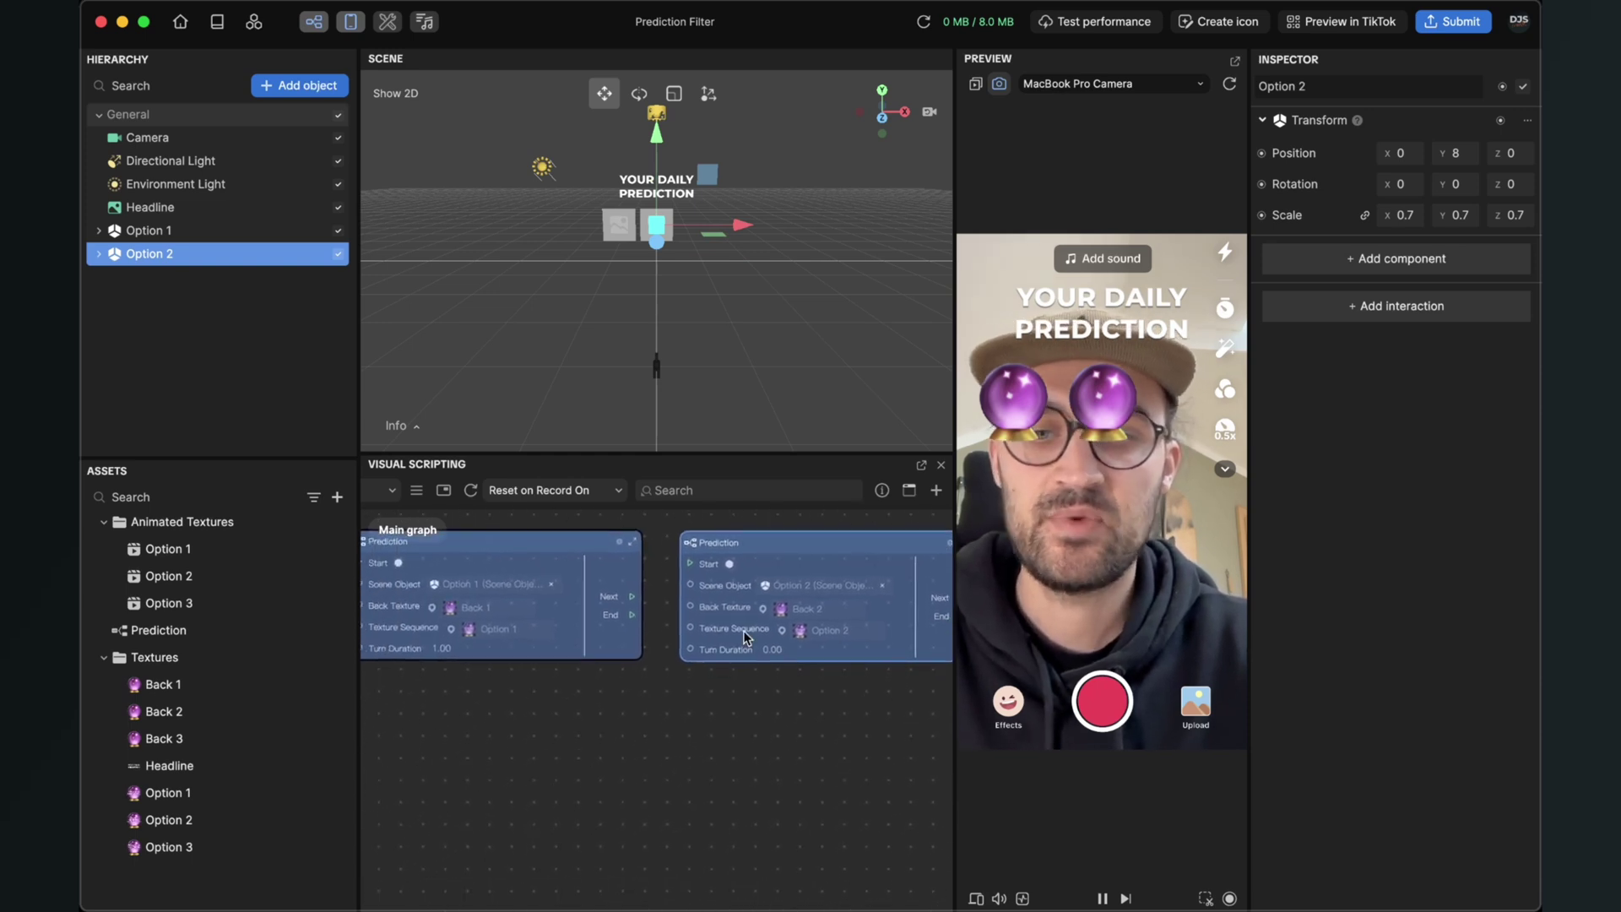
pyautogui.click(793, 652)
pyautogui.write('1')
pyautogui.press('Return')
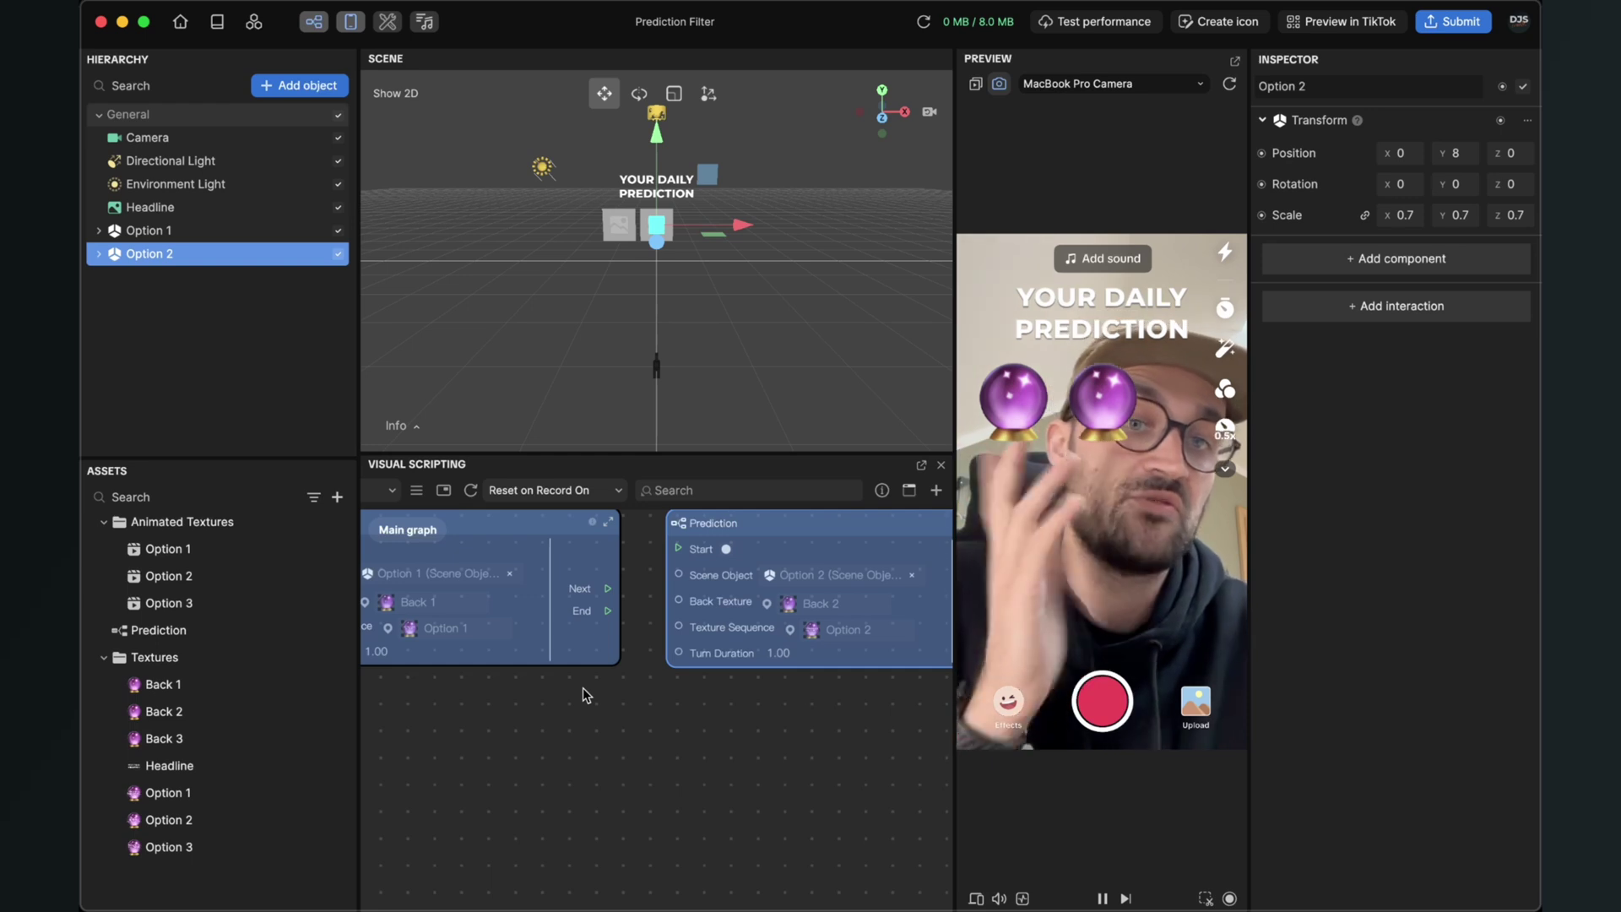
# Connect the first Prediction node's End output to the second one's Start input and reset the effect in the preview
pyautogui.moveTo(550, 724); pyautogui.dragTo(691, 727)
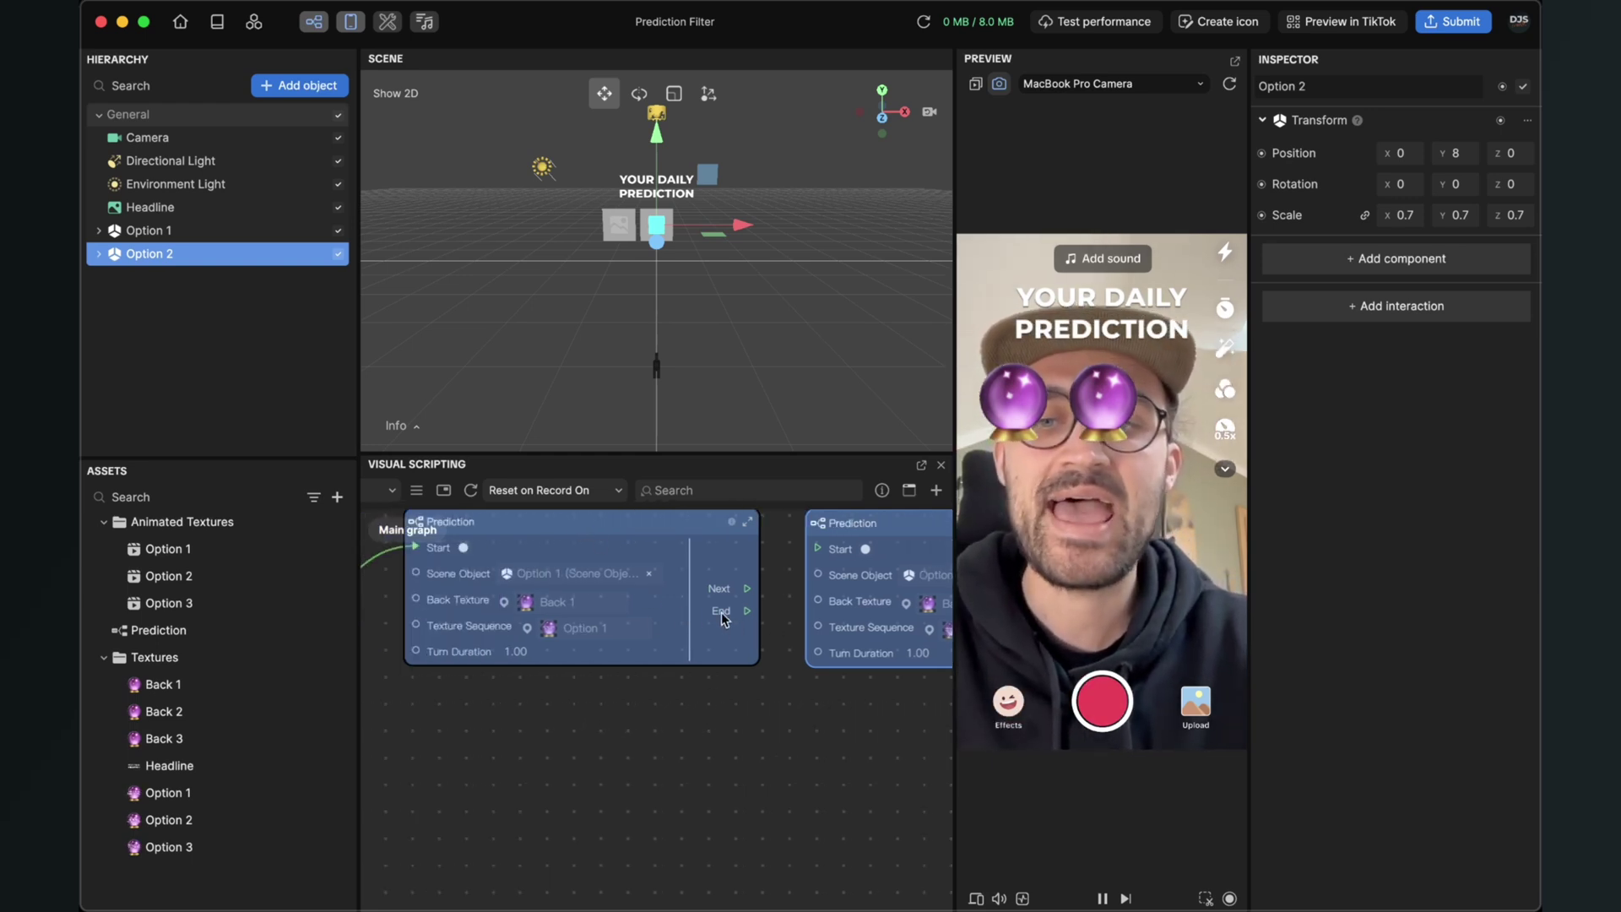
pyautogui.scroll(2, 680, 709)
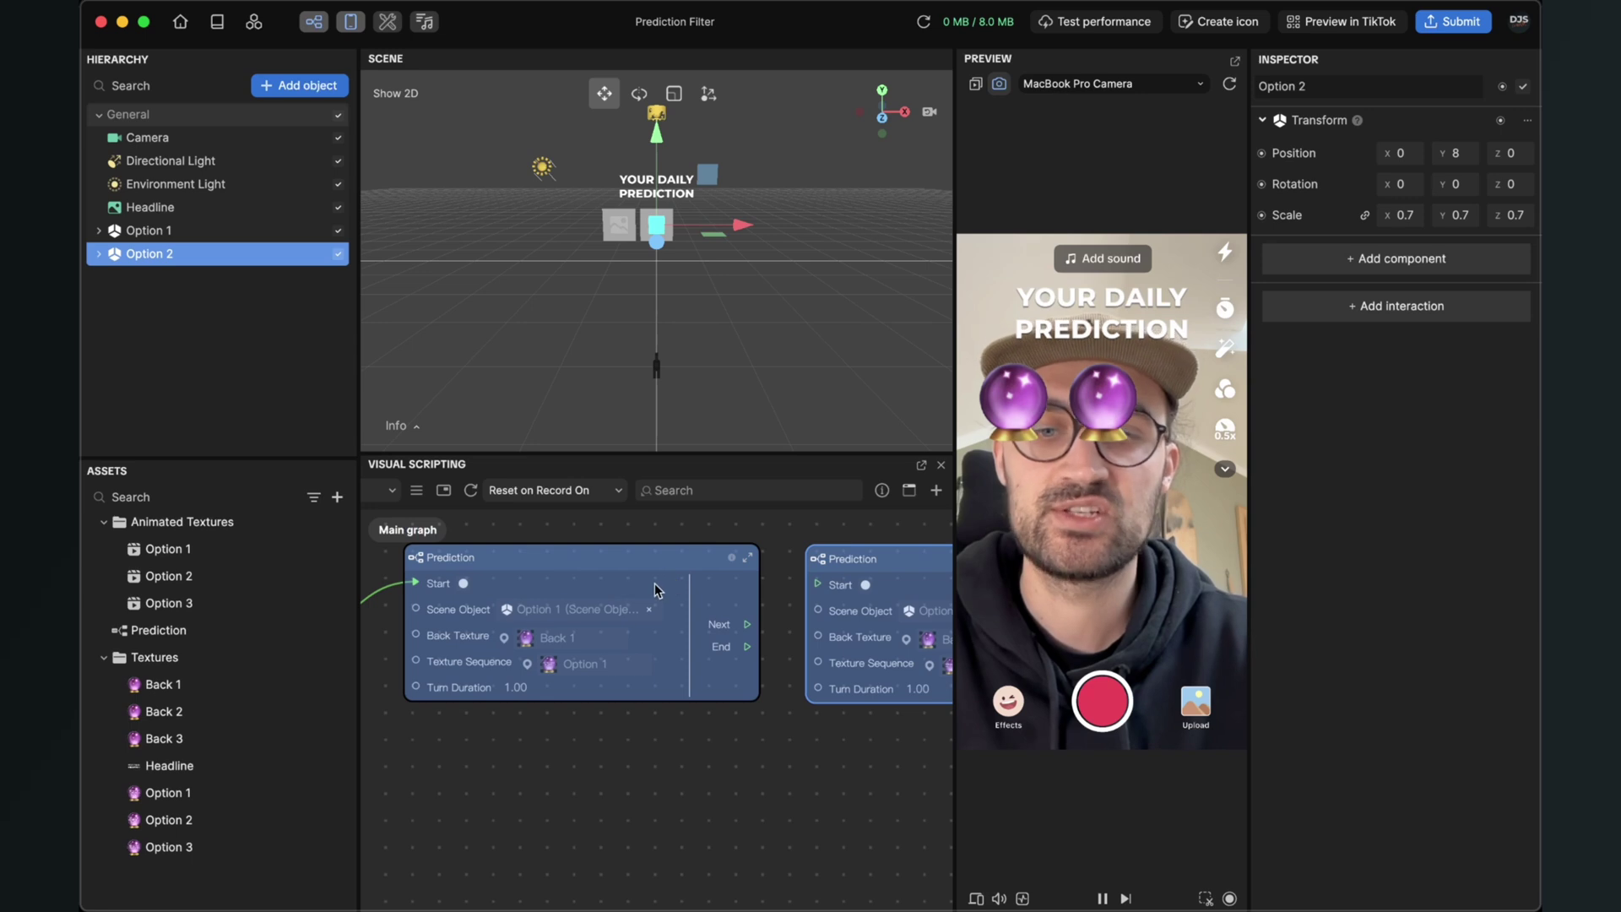
pyautogui.moveTo(748, 649); pyautogui.dragTo(832, 587)
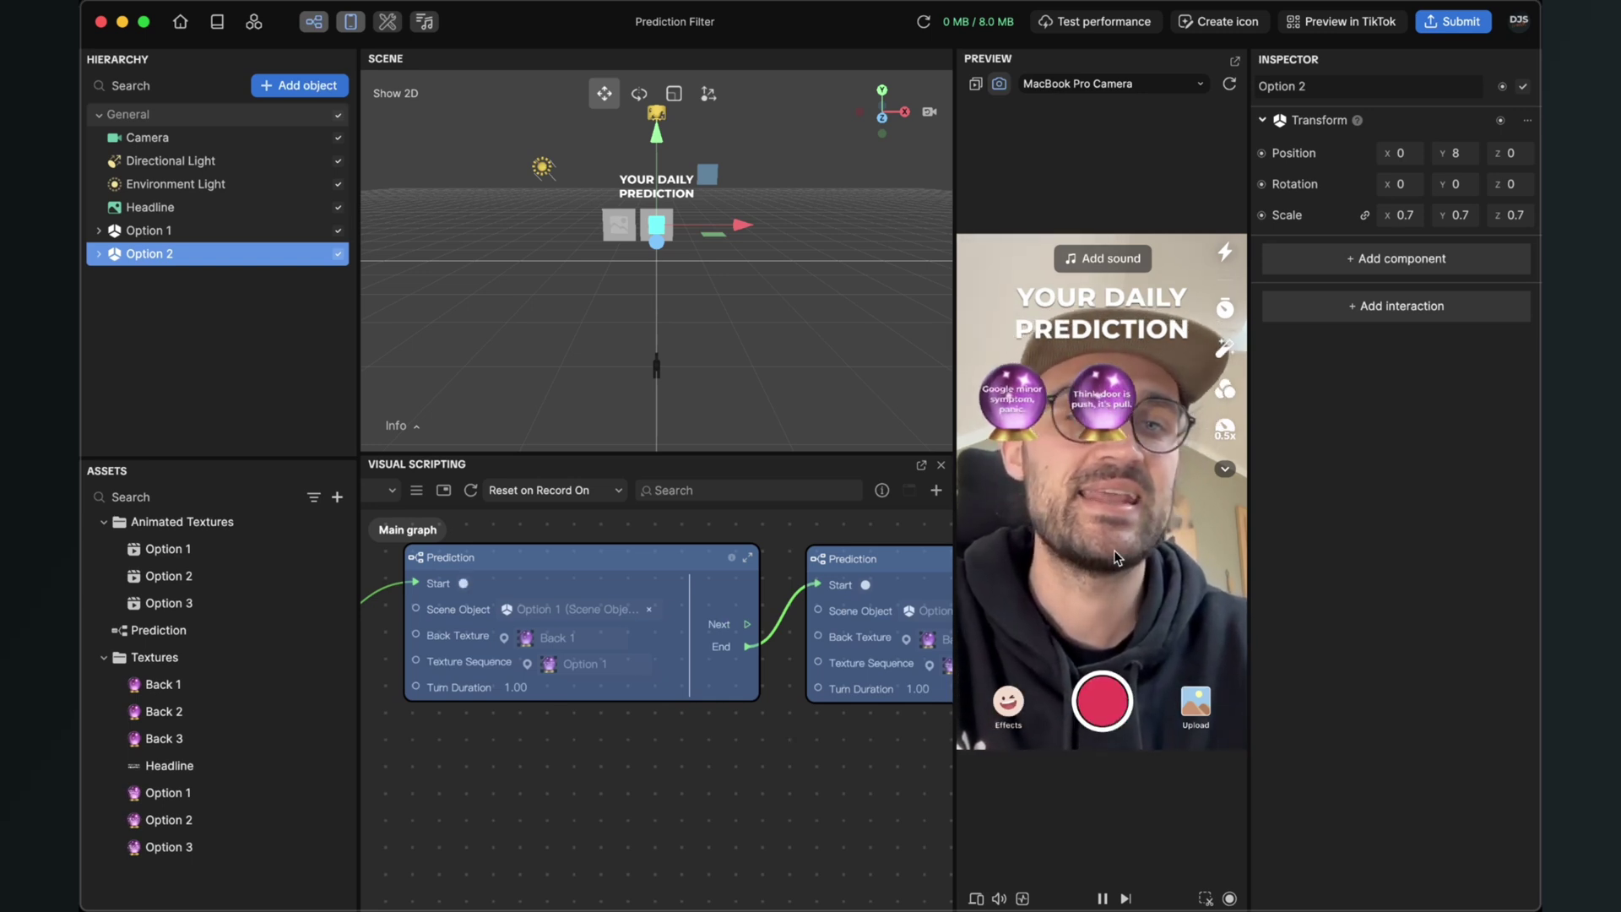
pyautogui.scroll(-3, 622, 738)
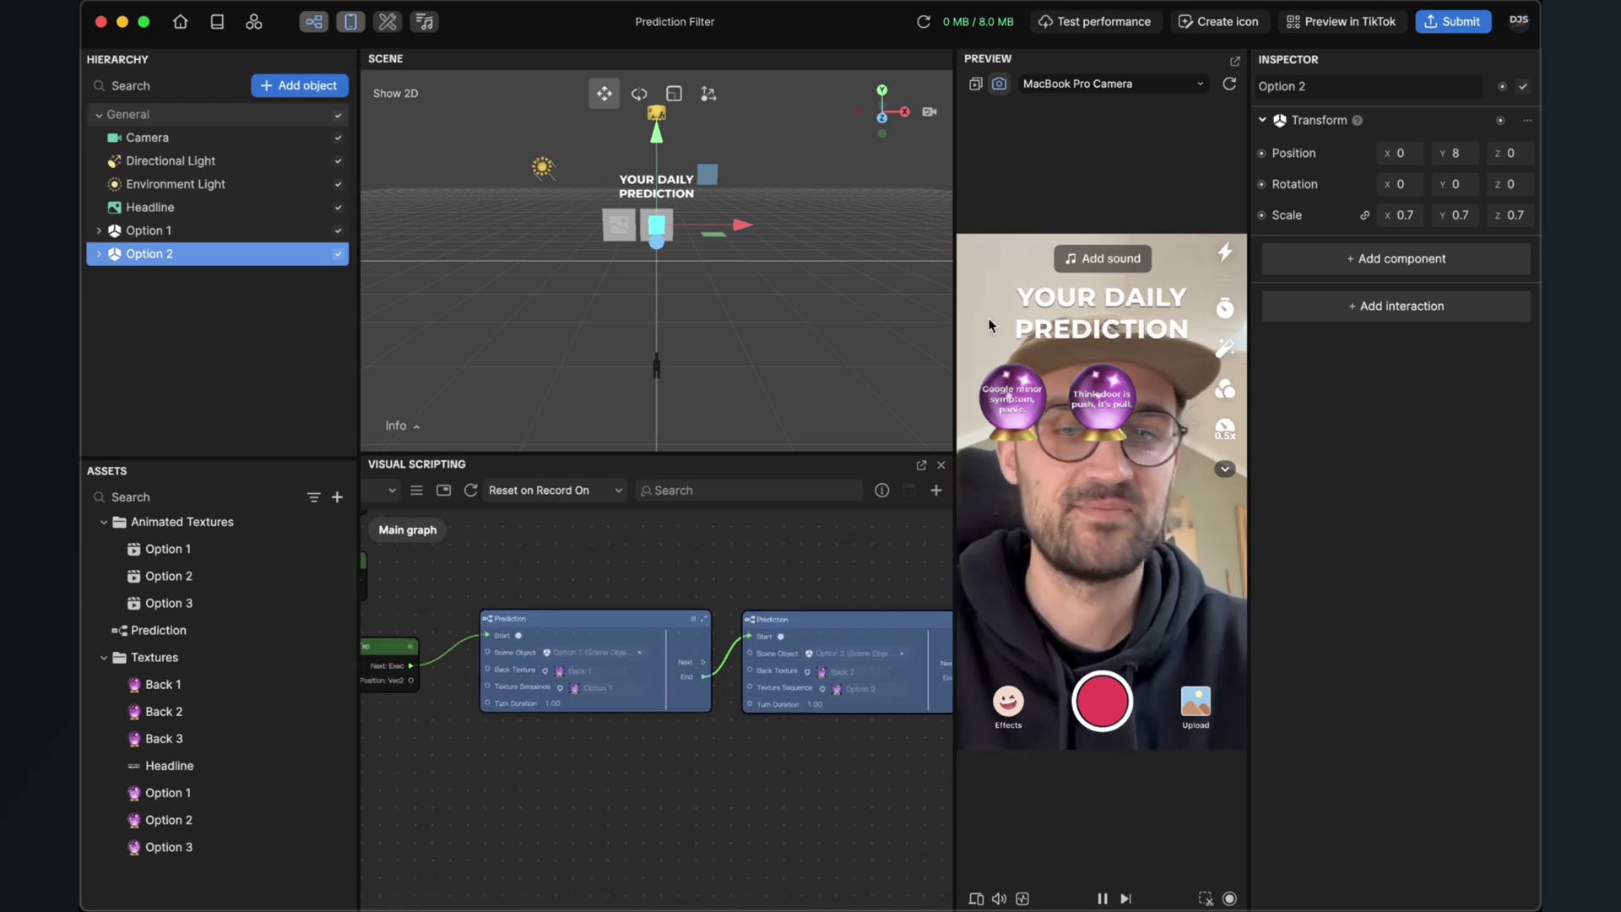
pyautogui.click(1231, 85)
pyautogui.scroll(-1, 712, 818)
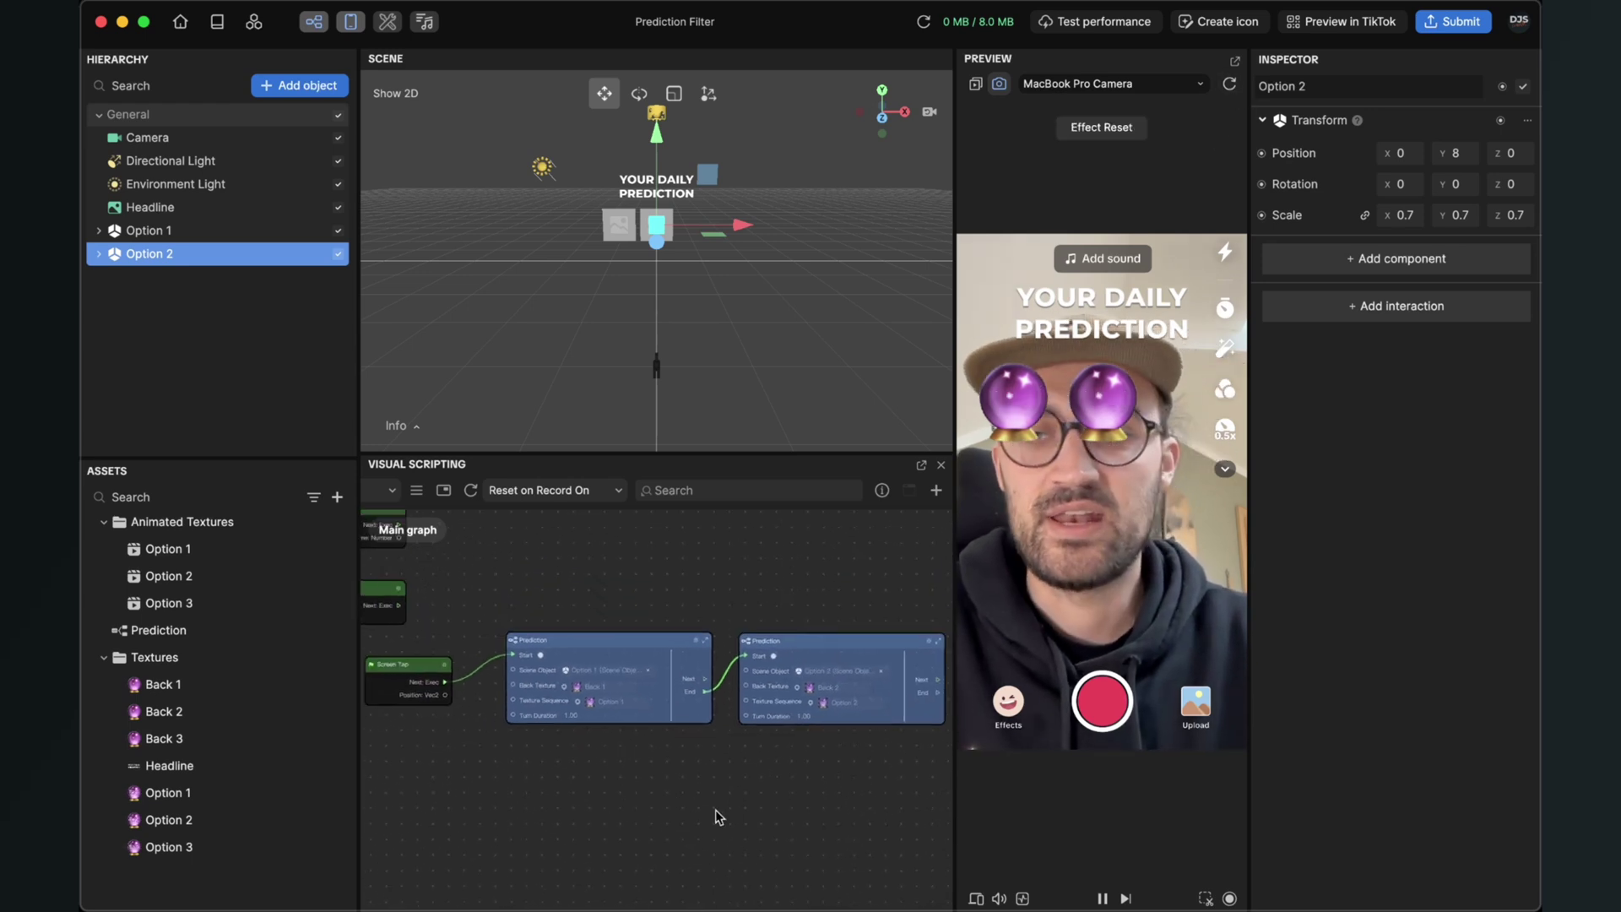
# Duplicate the Option 2 object with its children and rename the copy as Option 3
pyautogui.rightClick(186, 253)
pyautogui.click(228, 272)
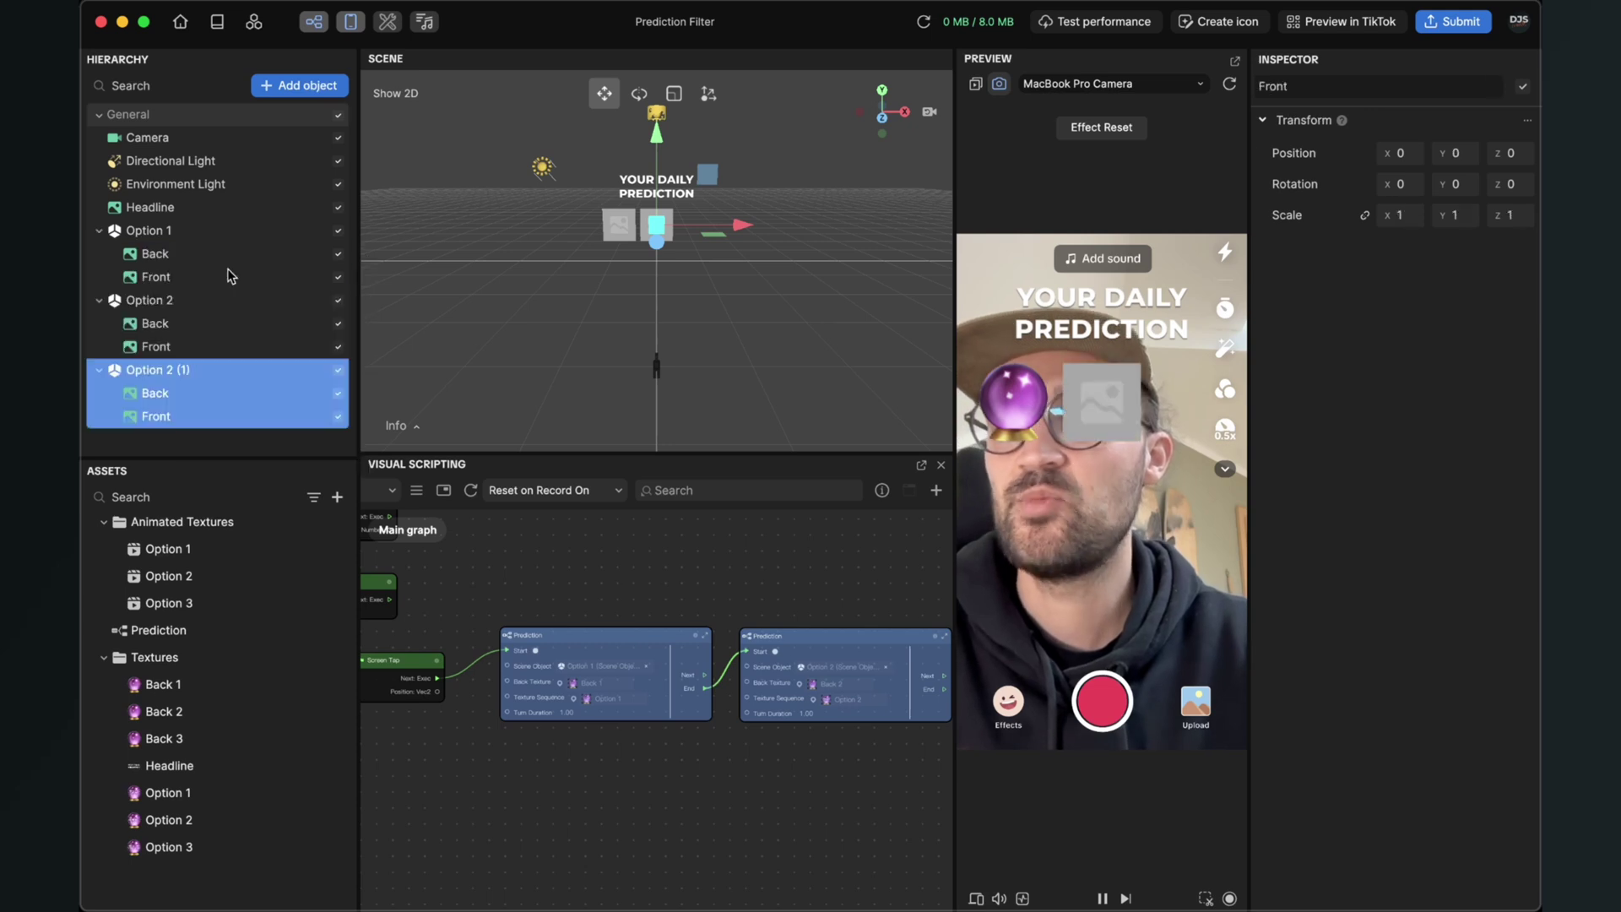
pyautogui.click(99, 231)
pyautogui.click(99, 254)
pyautogui.click(166, 267)
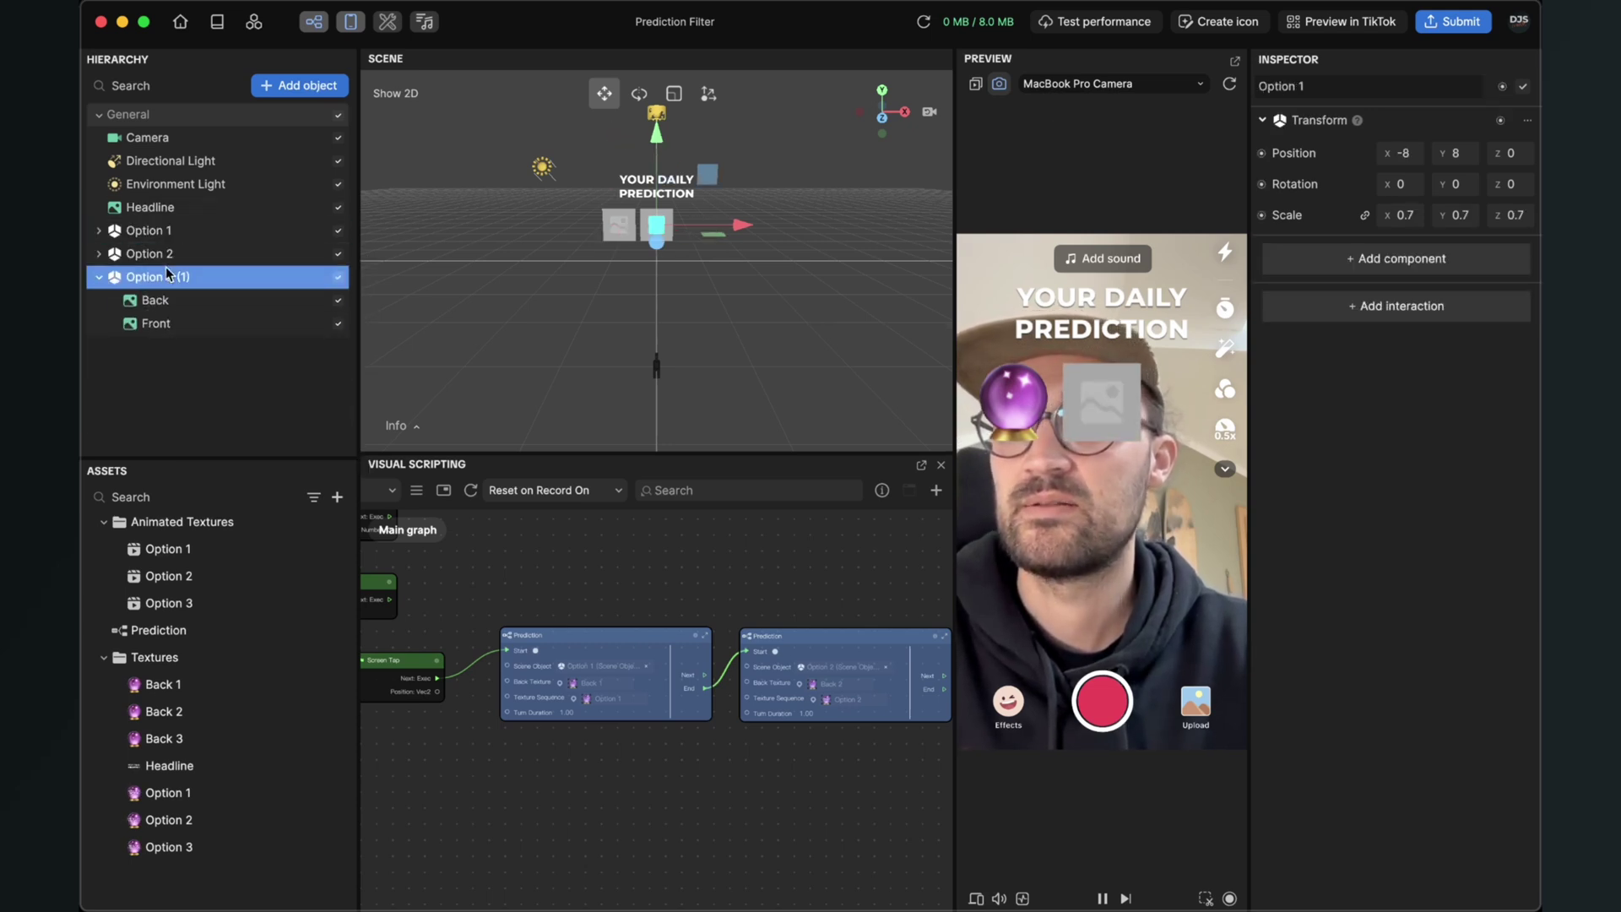
pyautogui.rightClick(165, 266)
pyautogui.click(215, 311)
pyautogui.write('Option 3')
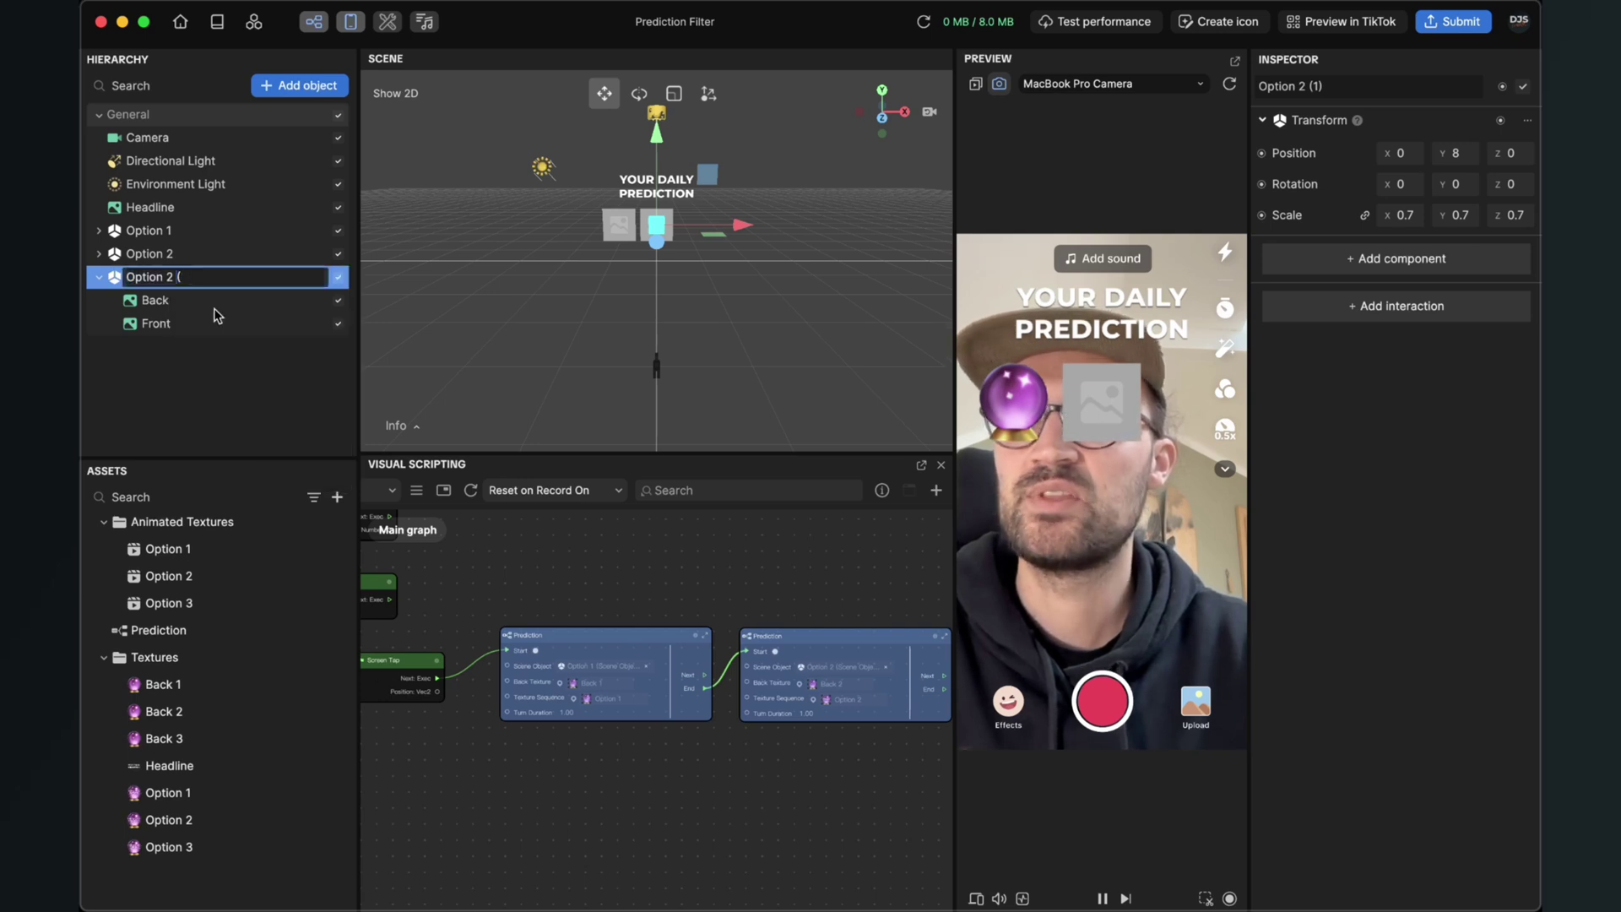
pyautogui.press('Return')
# Set the Option 3 object's X position to 8
pyautogui.scroll(-2, 698, 782)
pyautogui.moveTo(698, 782); pyautogui.dragTo(529, 728)
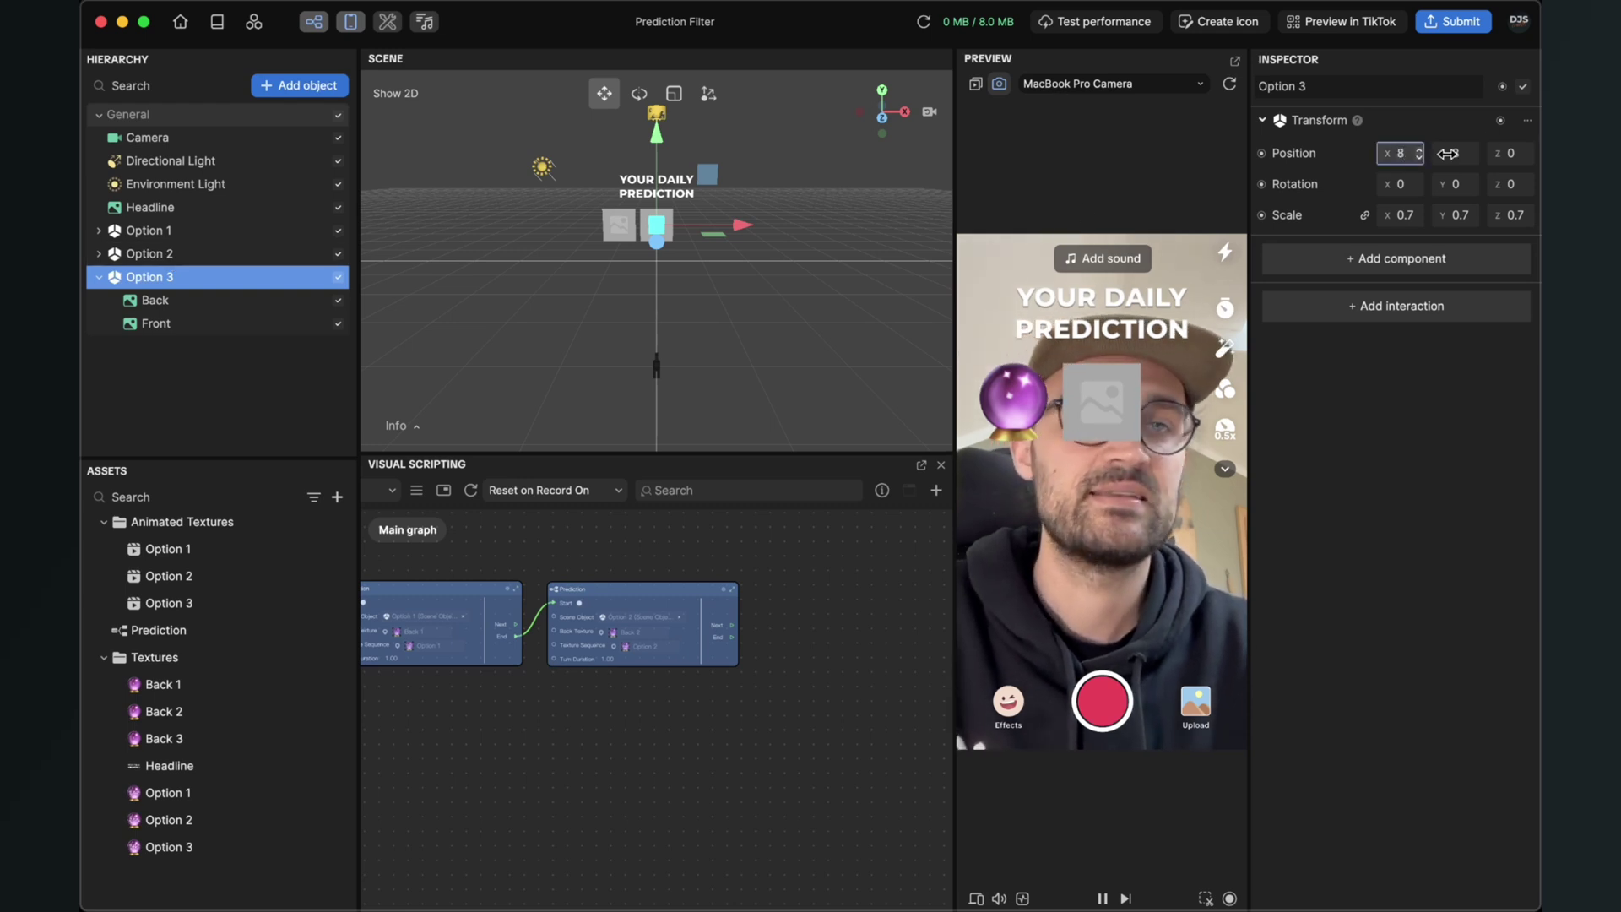
pyautogui.press('Return')
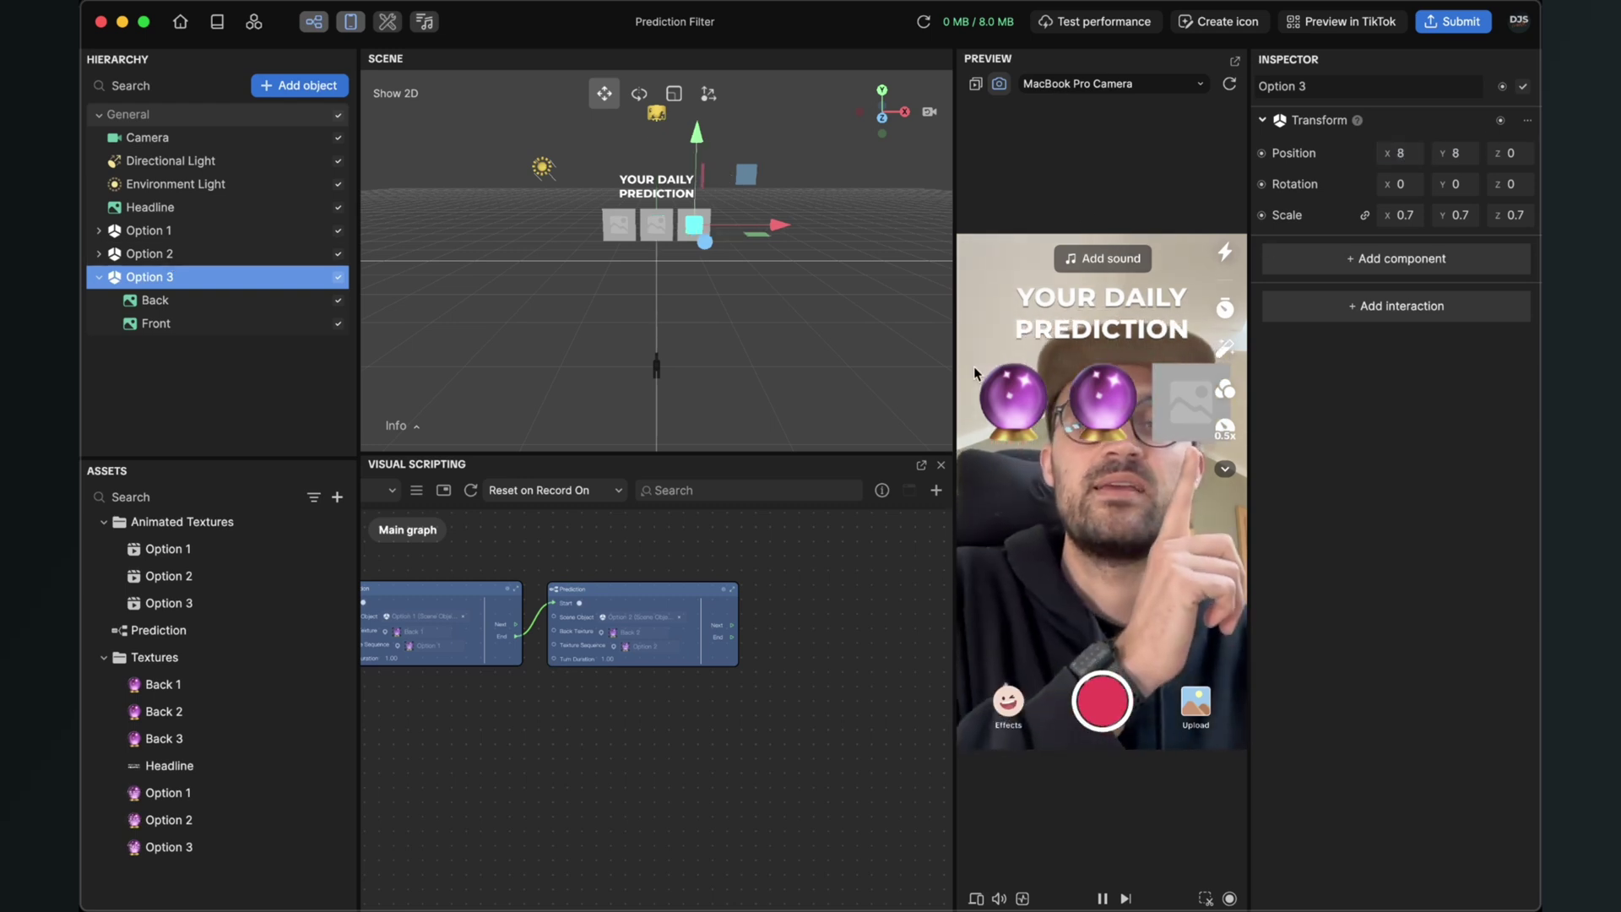
# Duplicate the second Prediction node and place the copy after it in the graph
pyautogui.scroll(1, 682, 641)
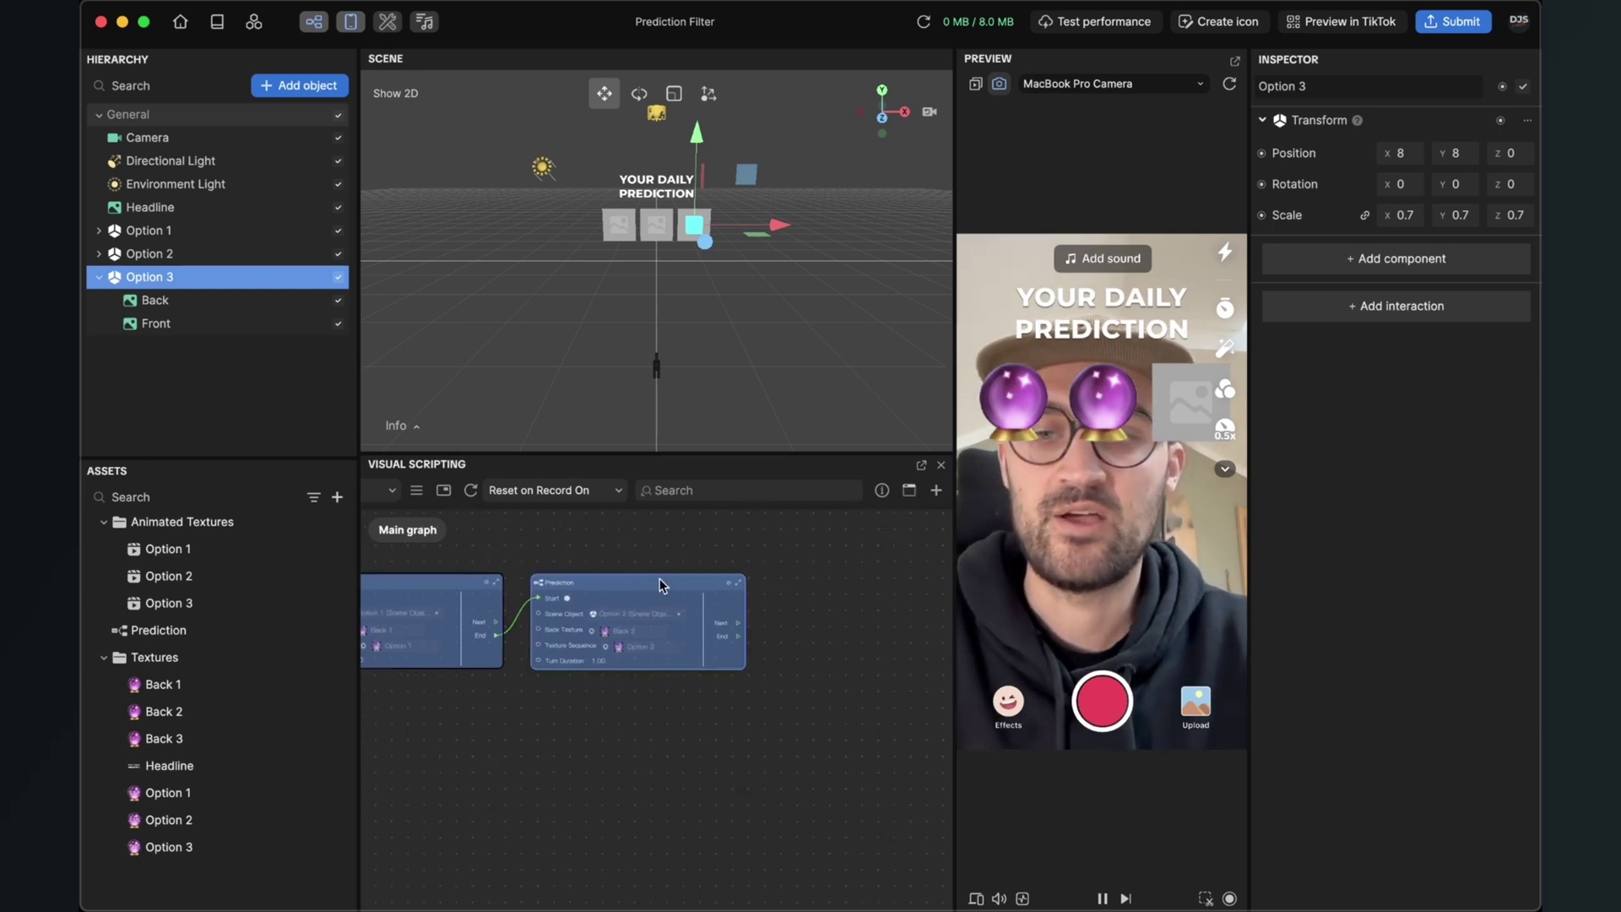
pyautogui.press('super+c')
pyautogui.press('super+v')
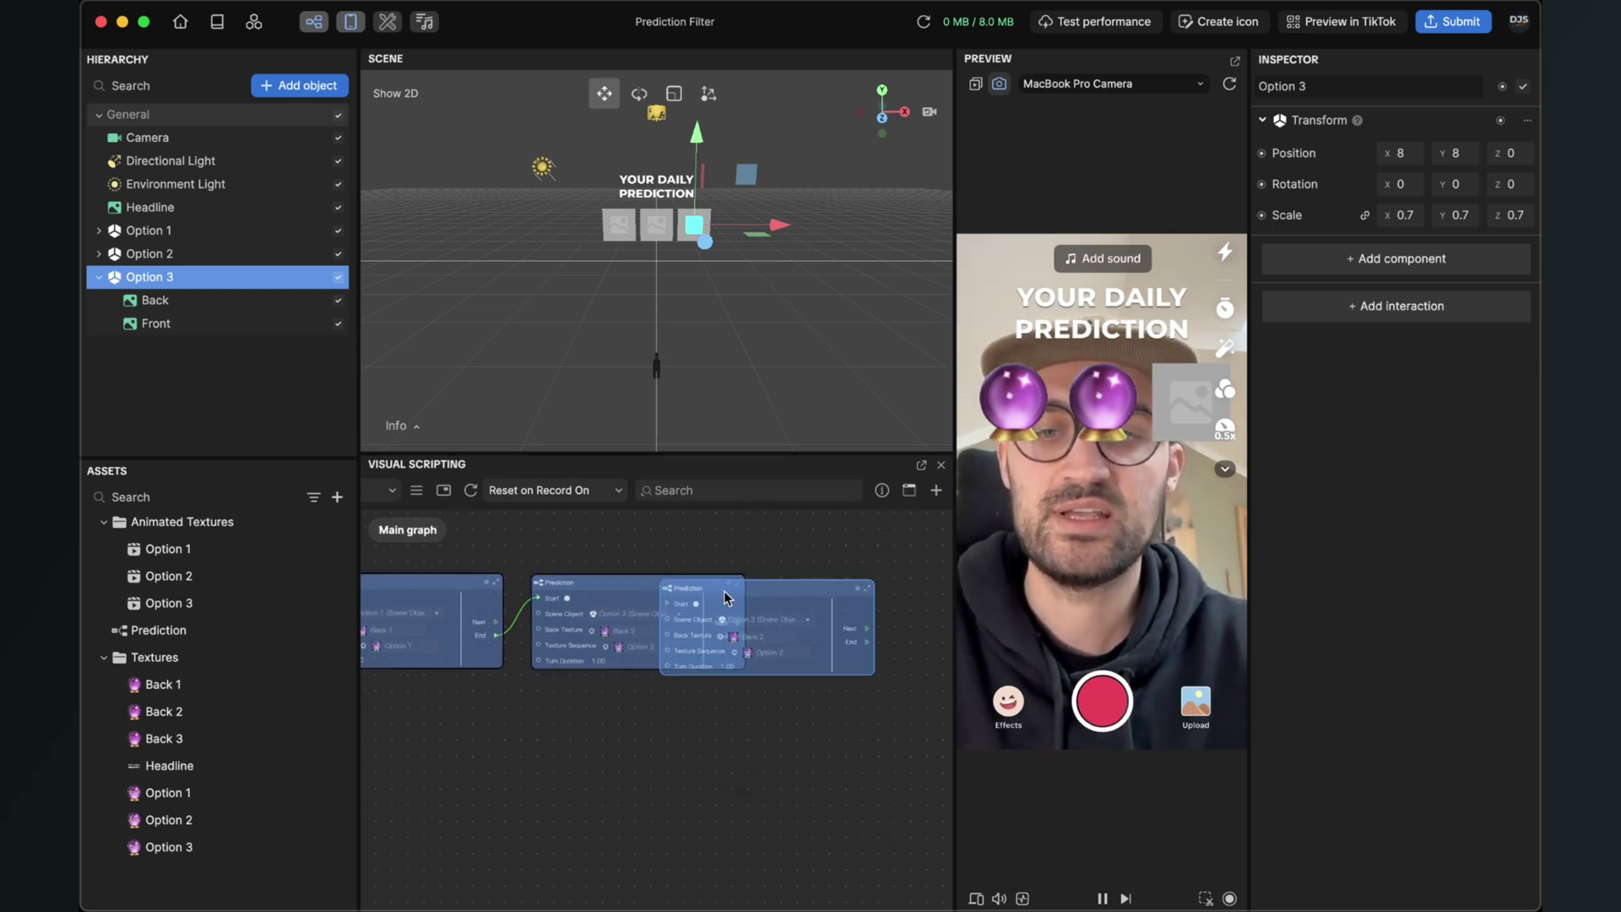
pyautogui.moveTo(725, 584); pyautogui.dragTo(834, 585)
# Set the third Prediction node's Scene Object to Option 3, Back Texture to Back 3 and Texture Sequence to the animated Option 3
pyautogui.scroll(5, 836, 574)
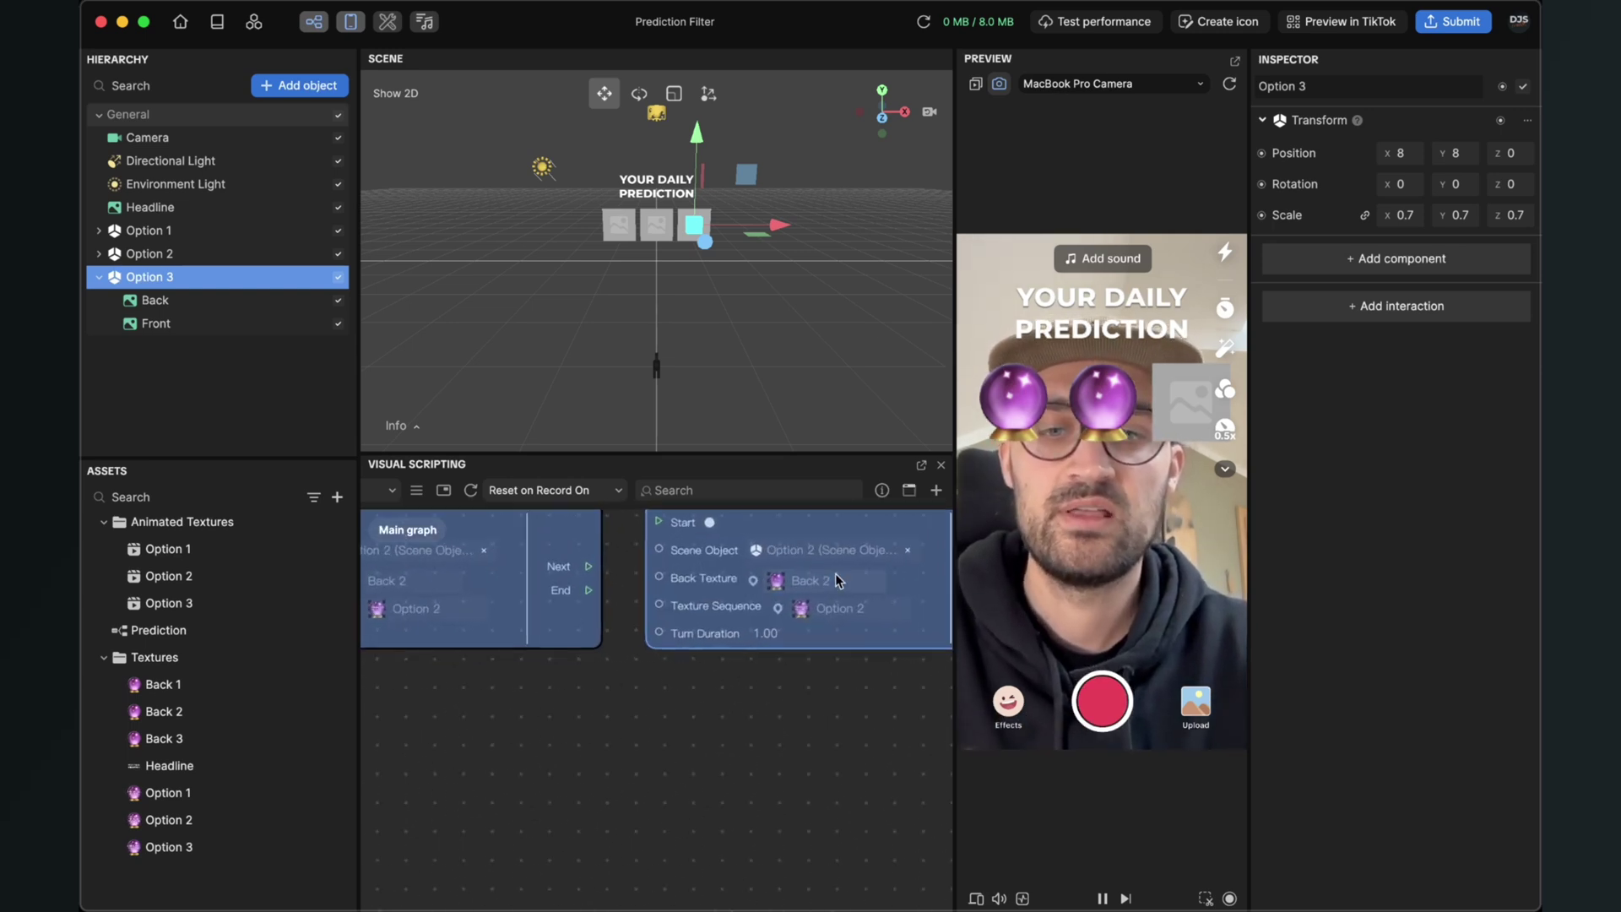
pyautogui.click(841, 554)
pyautogui.click(795, 422)
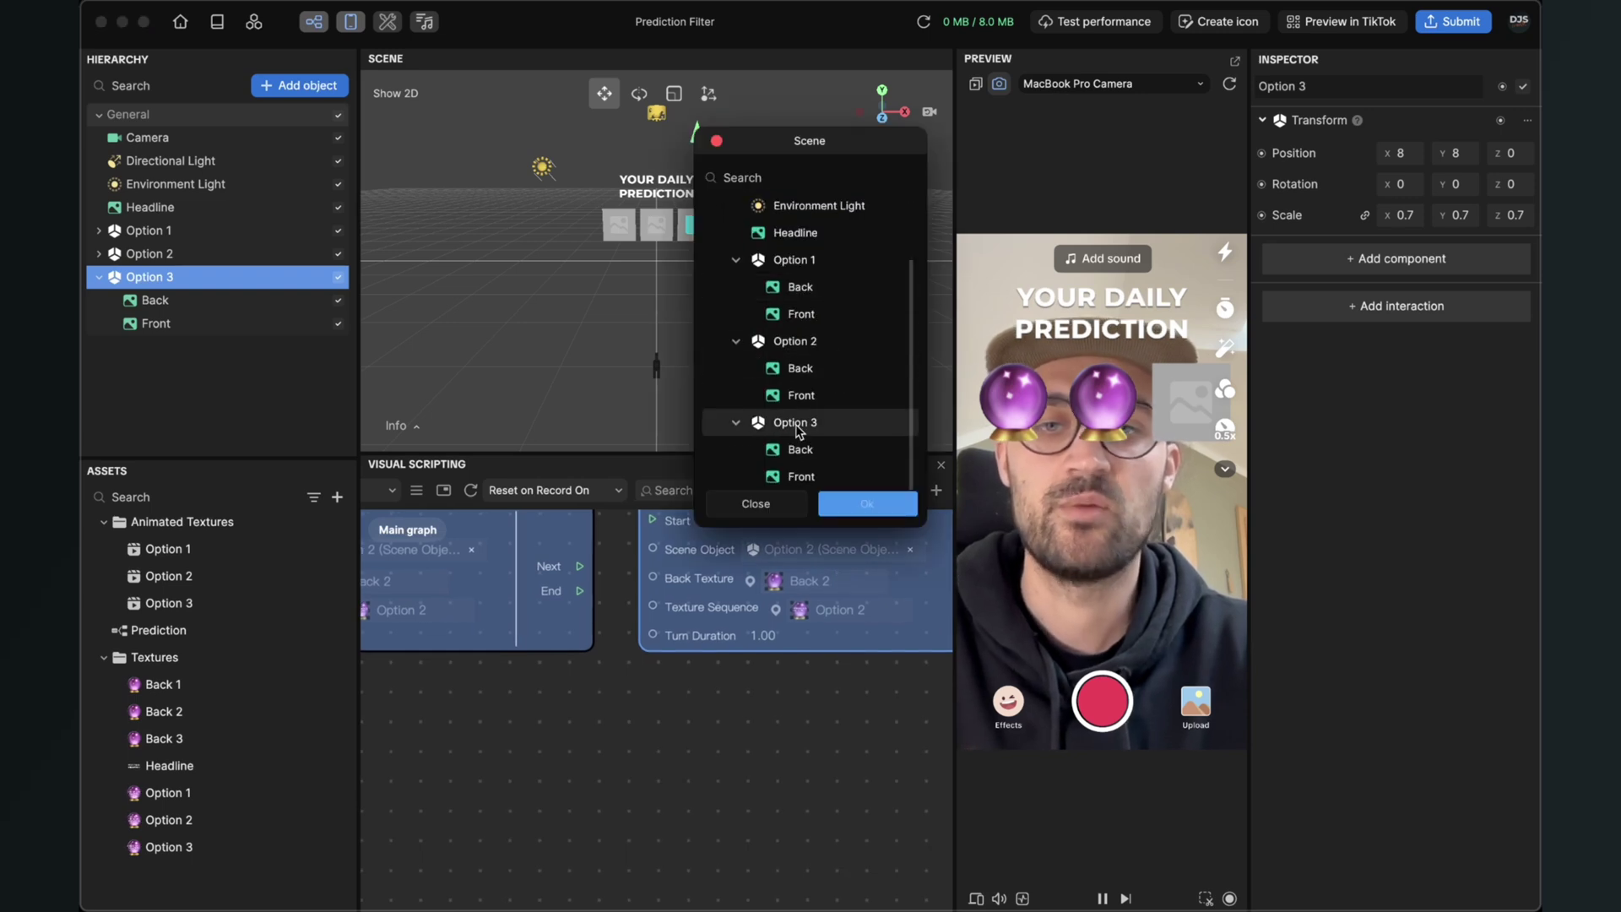
pyautogui.click(863, 507)
pyautogui.click(811, 581)
pyautogui.scroll(-5, 757, 439)
pyautogui.click(715, 532)
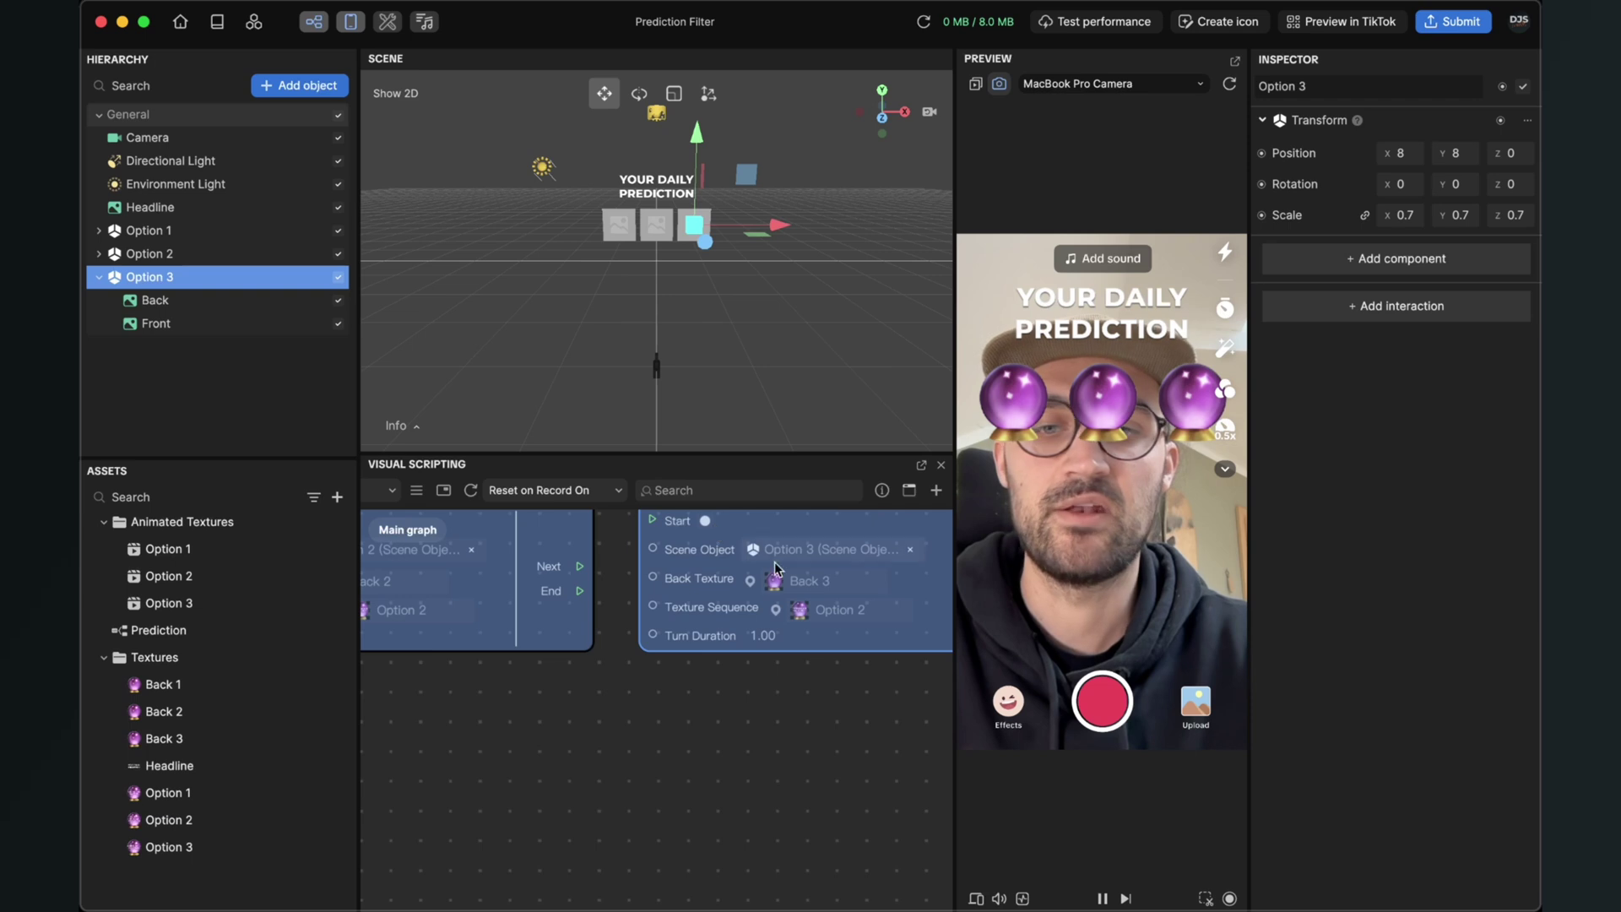
pyautogui.click(832, 610)
pyautogui.scroll(-10, 811, 503)
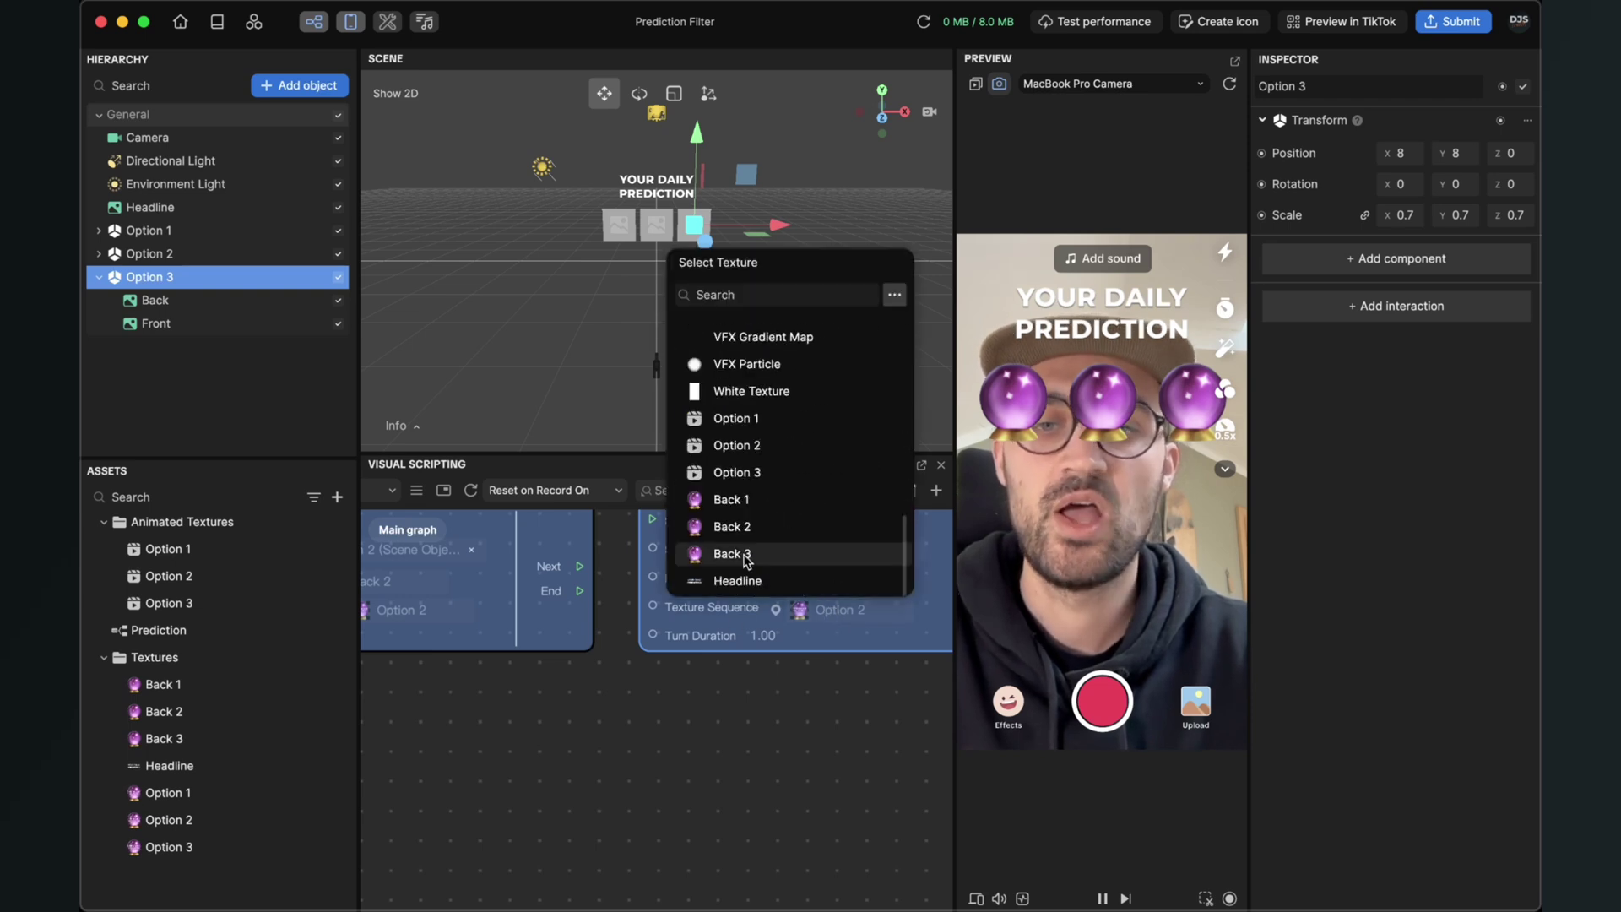
pyautogui.click(737, 472)
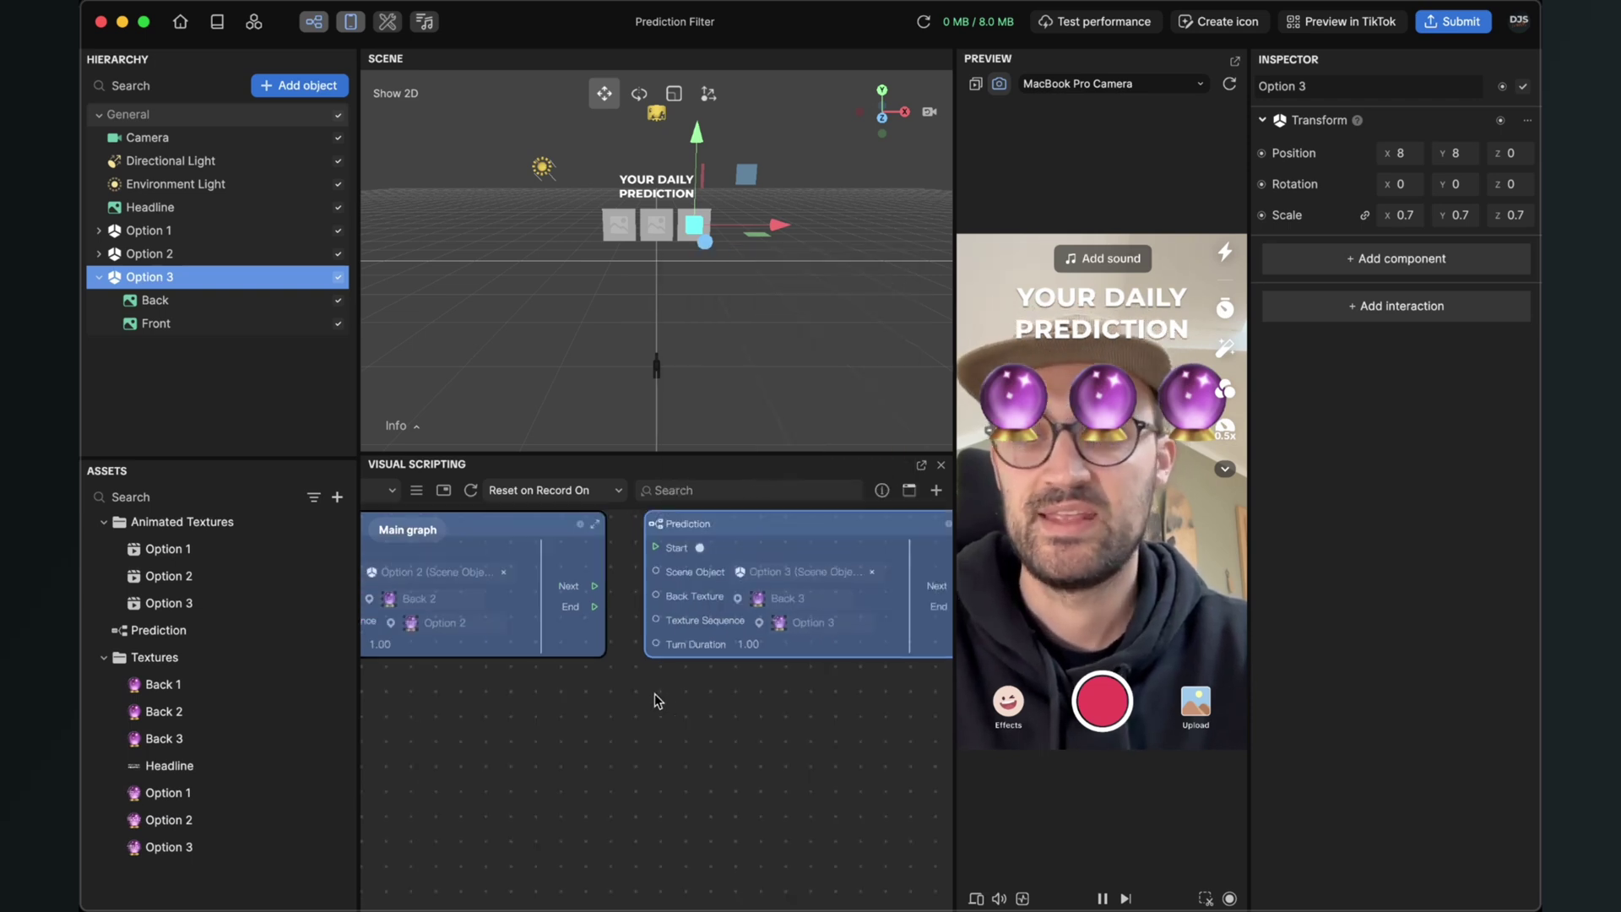
# Connect the second Prediction node's End output to the third Prediction node's Start input
pyautogui.moveTo(656, 694); pyautogui.dragTo(701, 799)
pyautogui.moveTo(590, 864)
pyautogui.mouseDown()
pyautogui.moveTo(820, 853)
pyautogui.moveTo(584, 834)
pyautogui.mouseUp()
pyautogui.moveTo(628, 717); pyautogui.dragTo(701, 651)
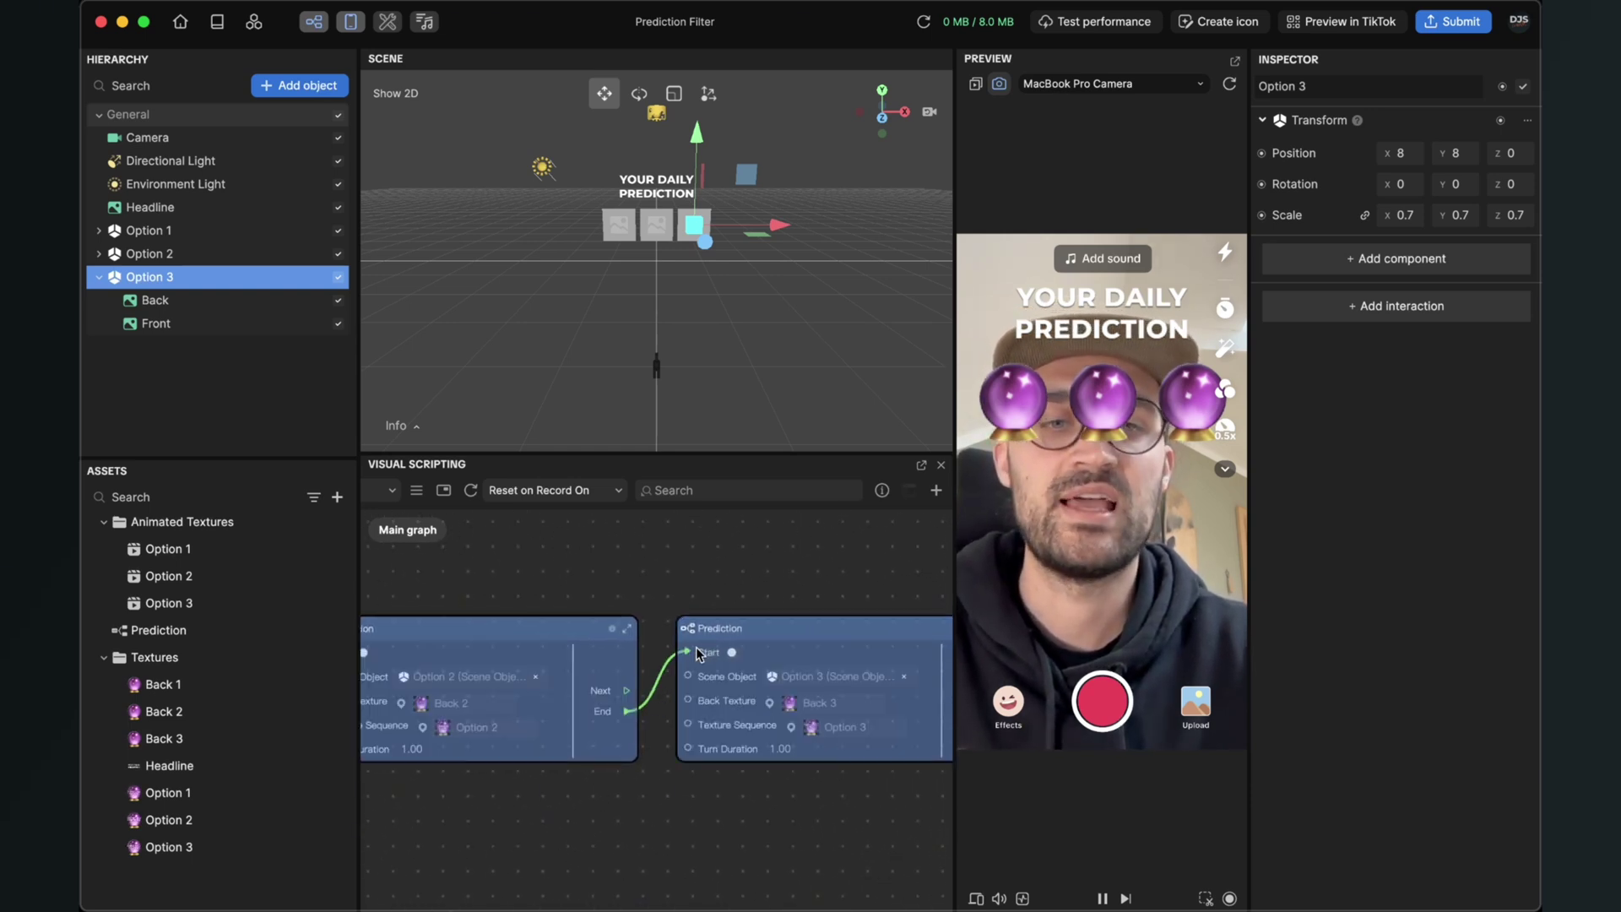